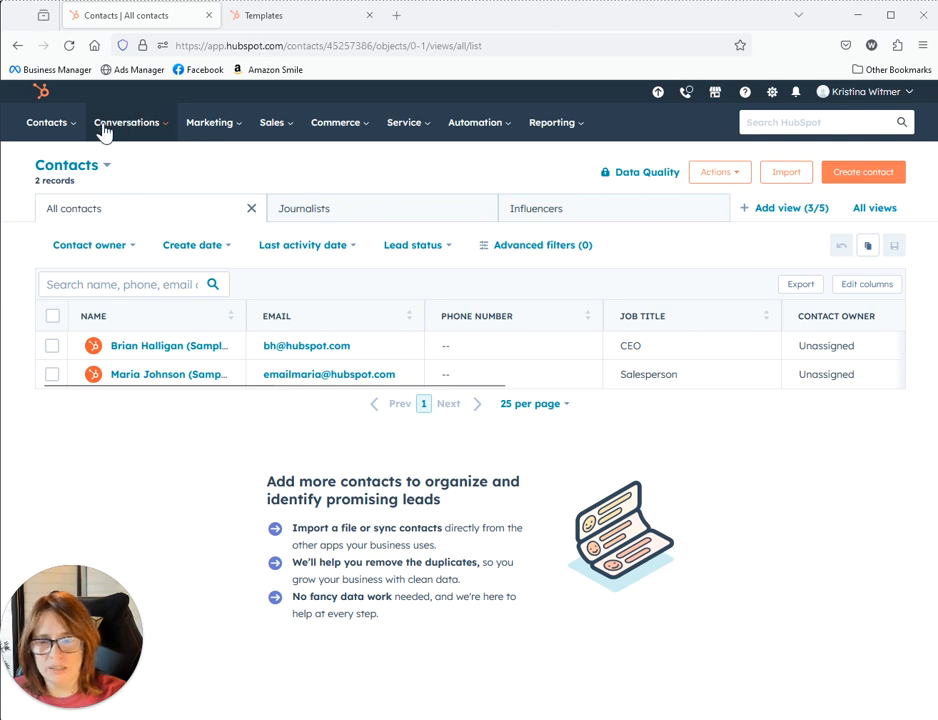
Start a new contact, choosing to set it up yourself instead of guided setup
{"action": "left_click", "coordinate": [54, 128]}
{"action": "left_click", "coordinate": [54, 128]}
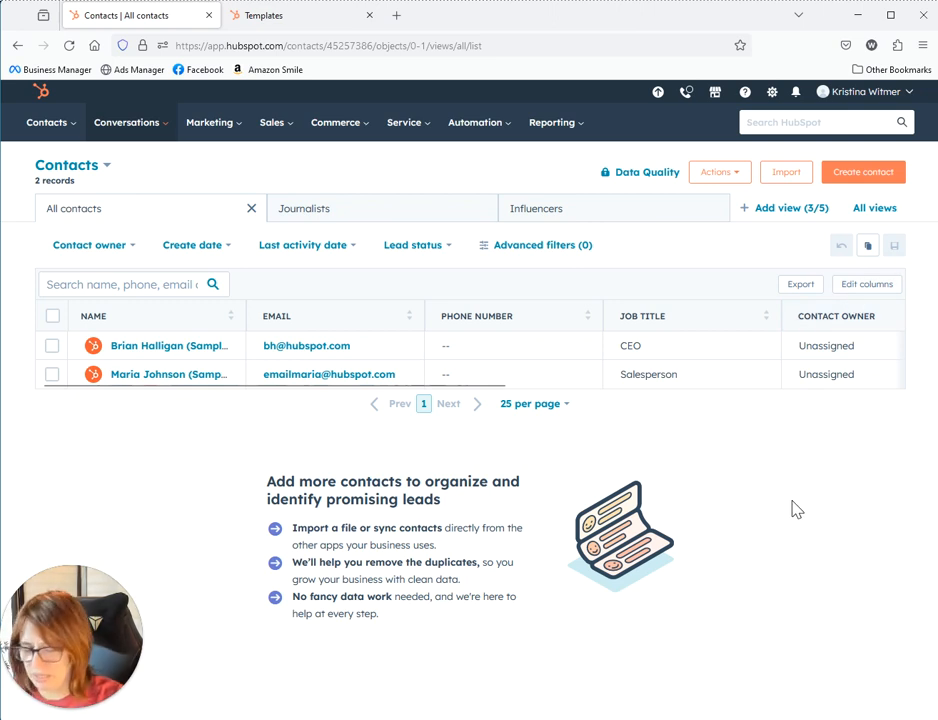
{"action": "left_click", "coordinate": [848, 178]}
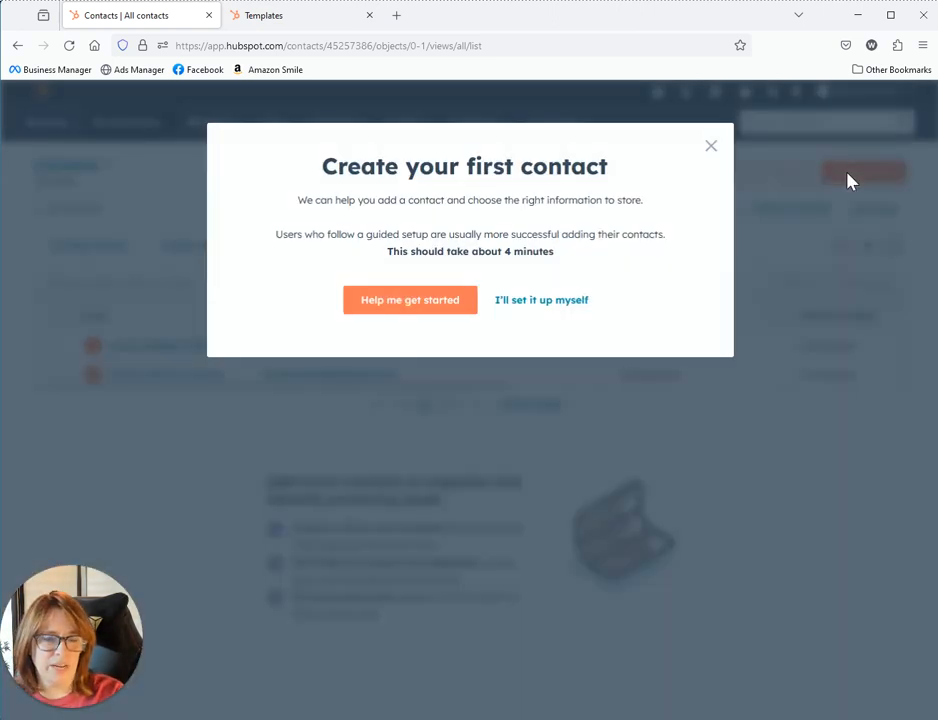
{"action": "left_click", "coordinate": [530, 302]}
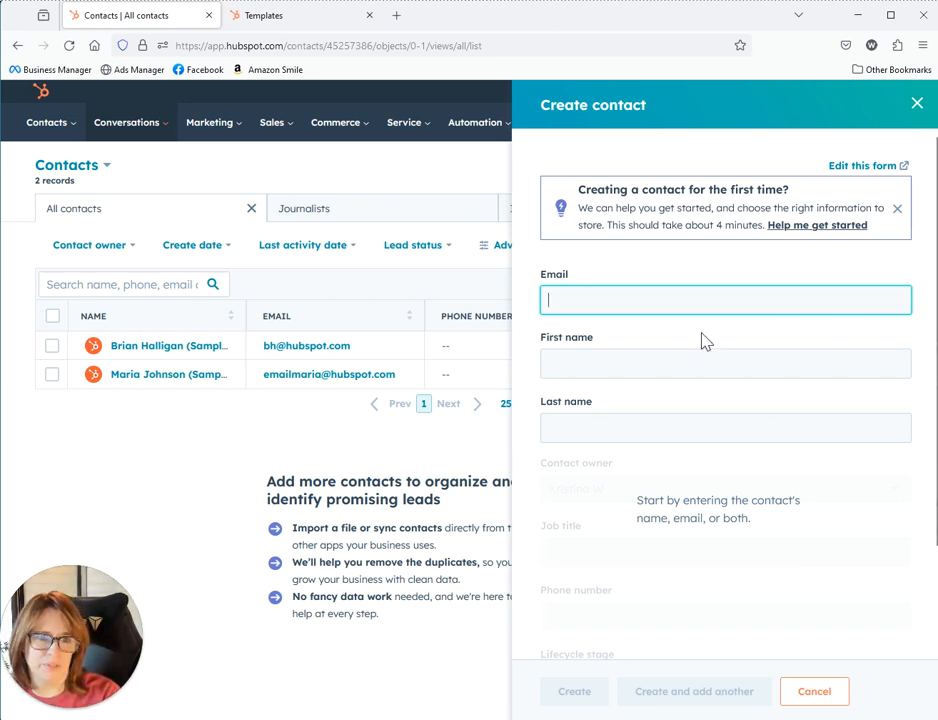
Fill in the contact's email address, first name and last name, and dismiss the tip
{"action": "left_click", "coordinate": [697, 306]}
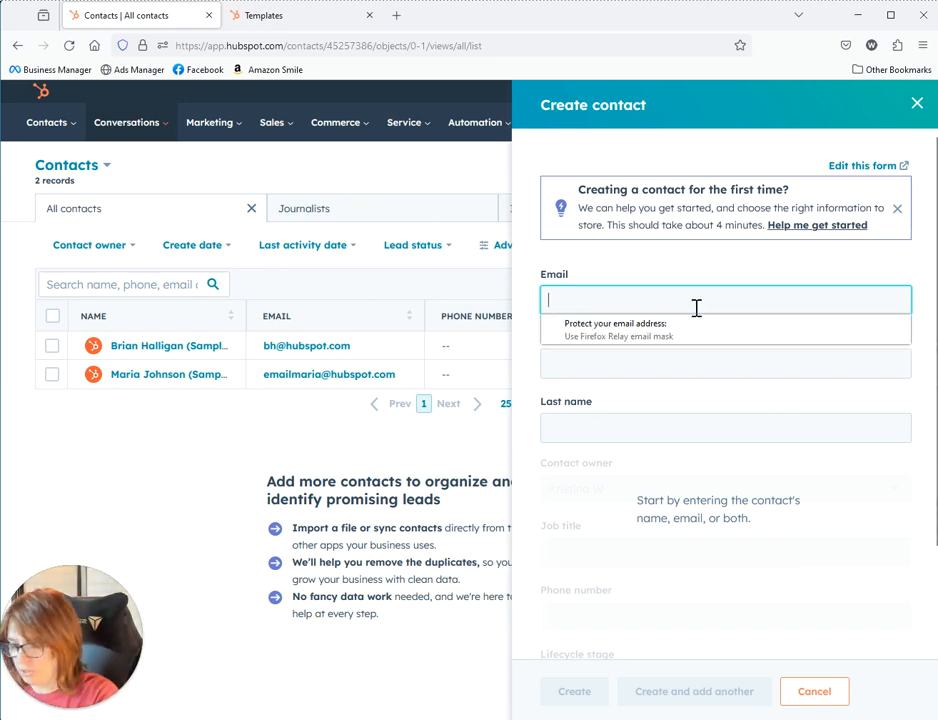
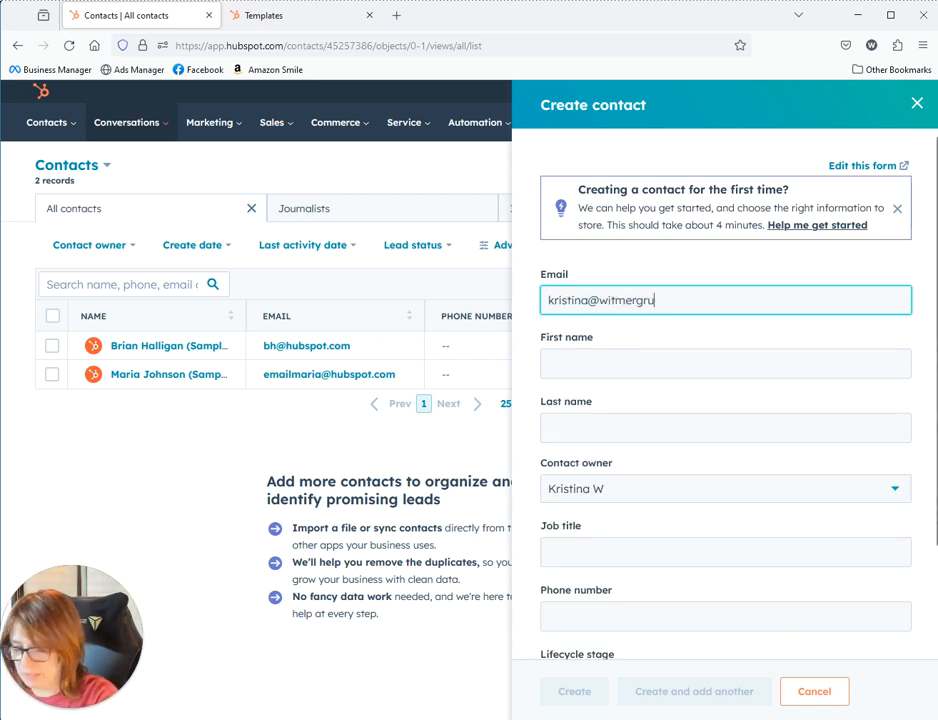
{"action": "key", "text": "Tab"}
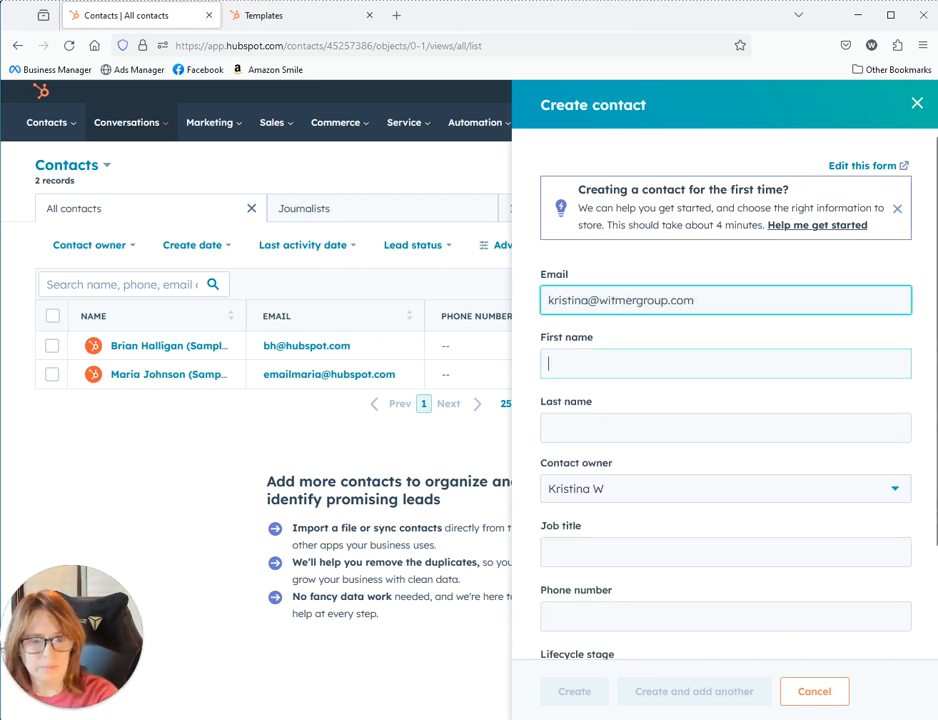
{"action": "key", "text": "Tab"}
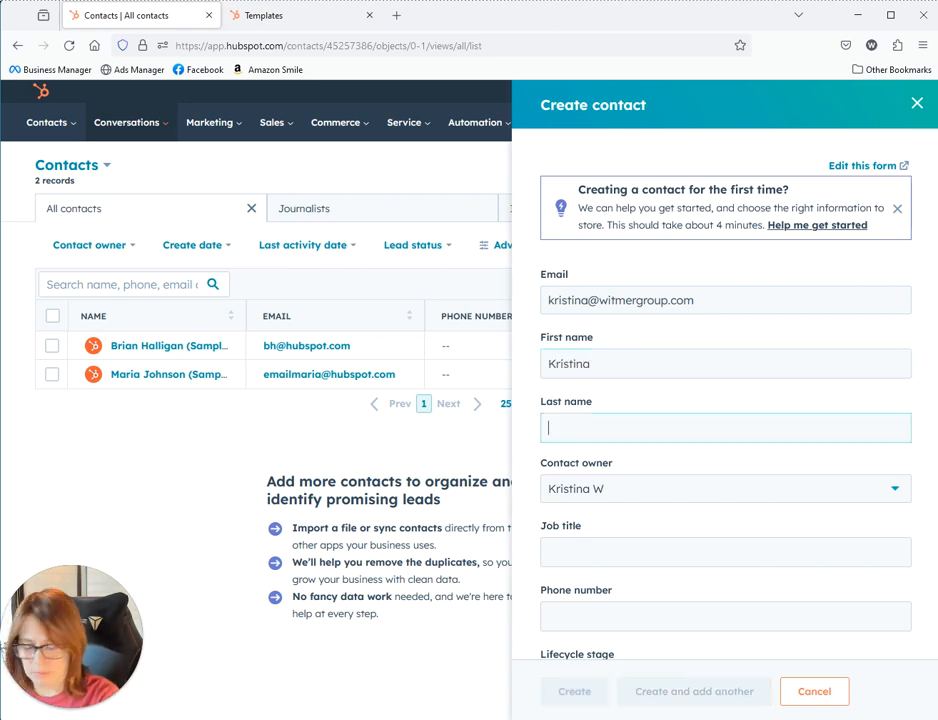
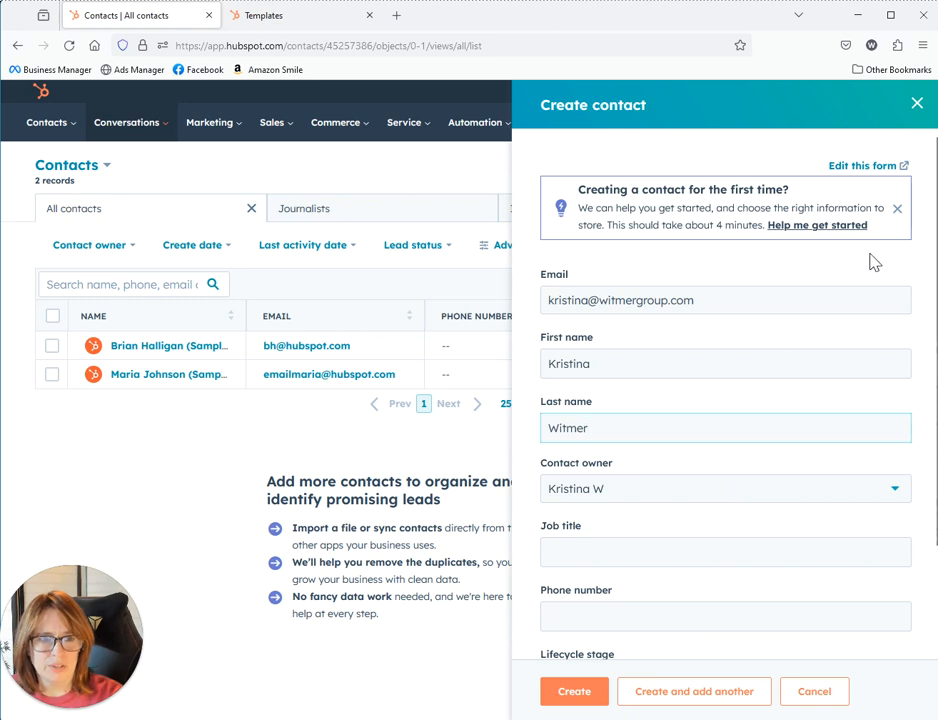
{"action": "left_click", "coordinate": [898, 210]}
{"action": "left_click", "coordinate": [633, 471]}
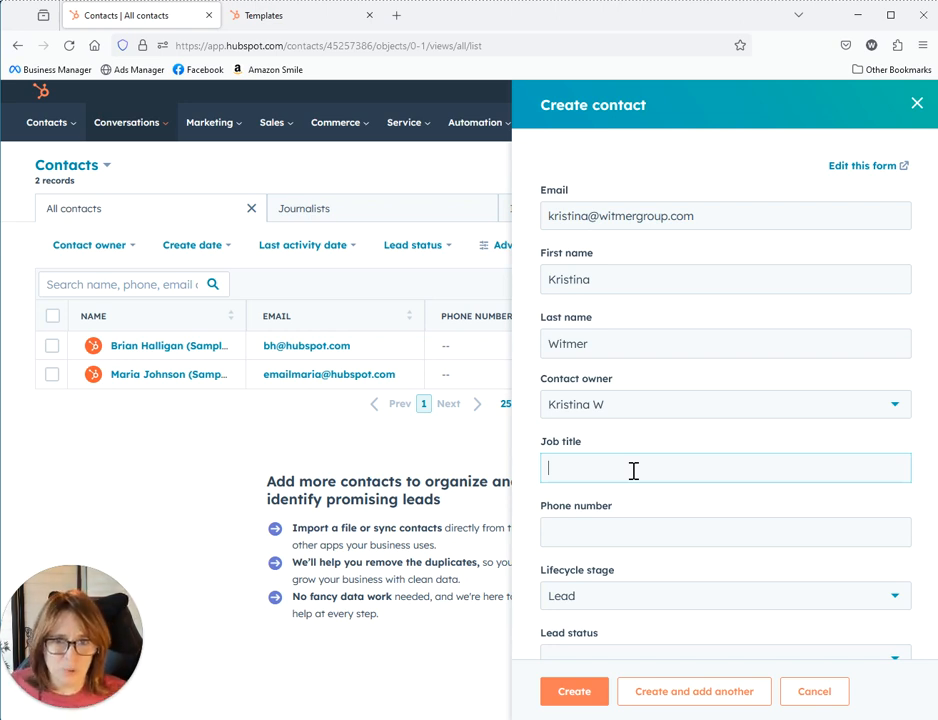
Enter President as the job title and leave the phone number empty
{"action": "type", "text": "President"}
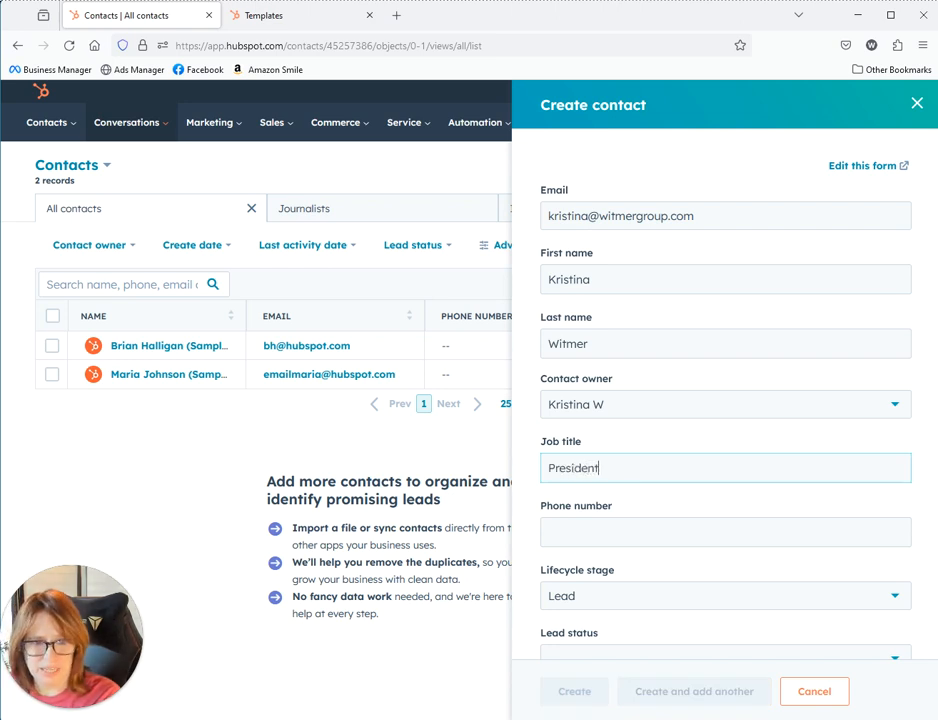
{"action": "key", "text": "Tab"}
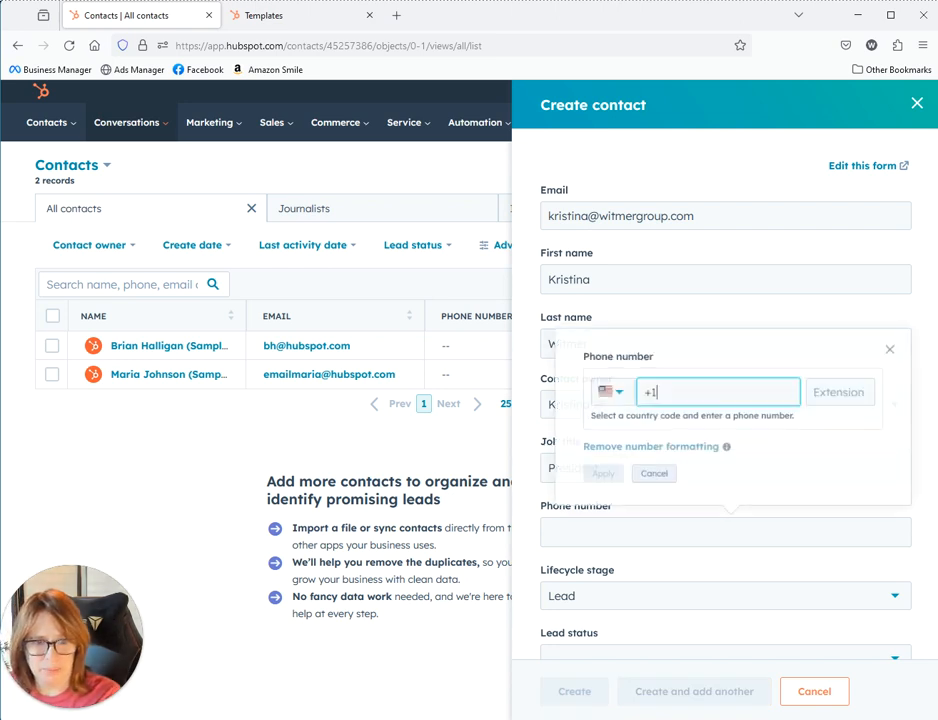
{"action": "left_click", "coordinate": [648, 476]}
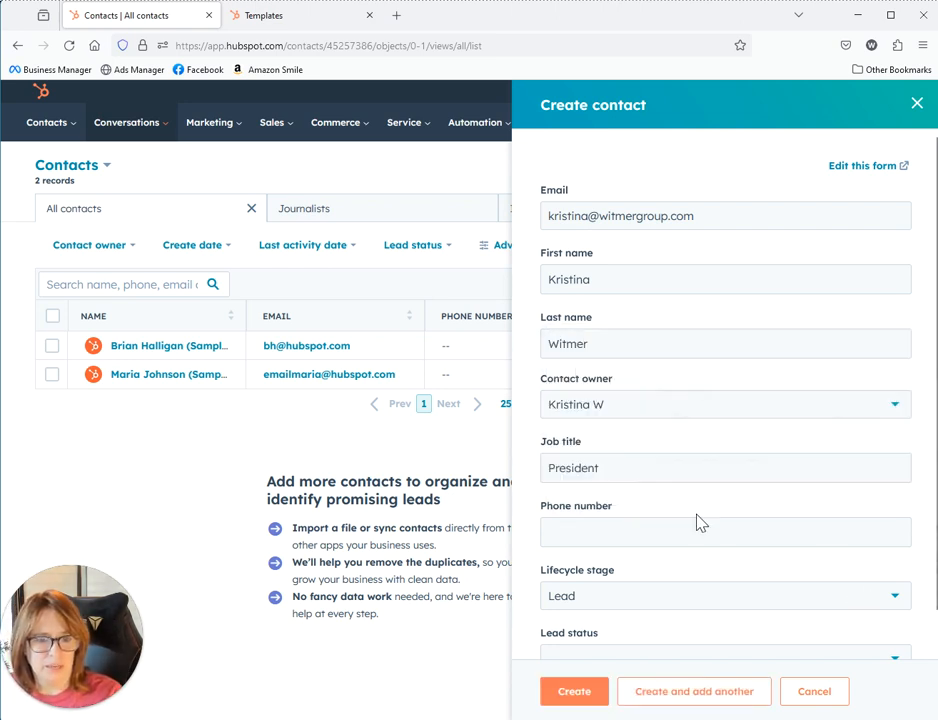
{"action": "scroll", "coordinate": [720, 540], "scroll_direction": "down", "scroll_amount": 2}
Keep Lead as the contact's lifecycle stage
{"action": "left_click", "coordinate": [611, 563]}
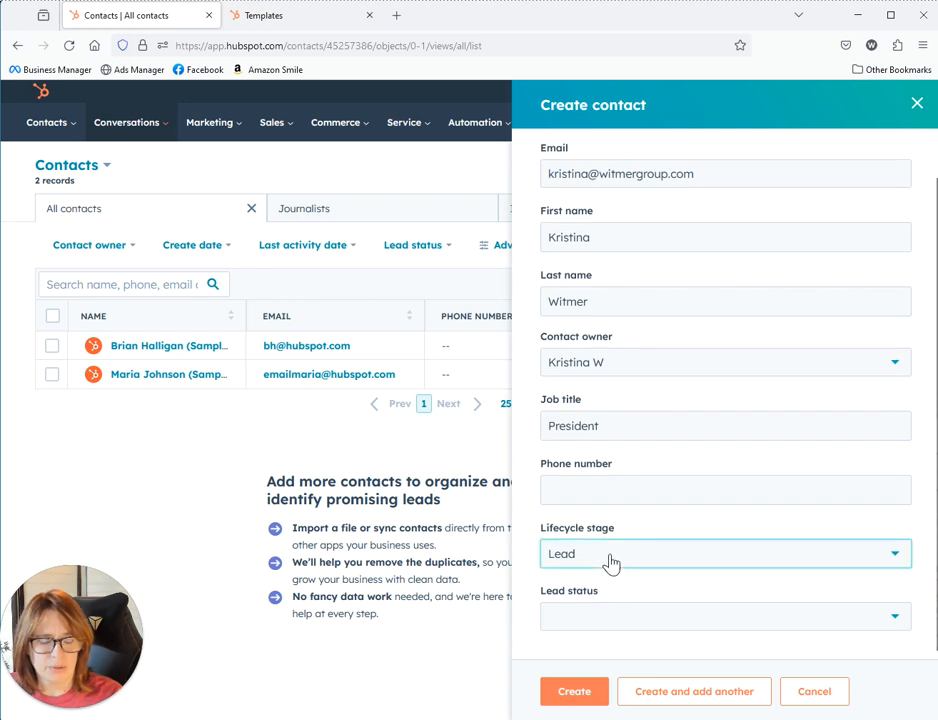
{"action": "left_click", "coordinate": [922, 511]}
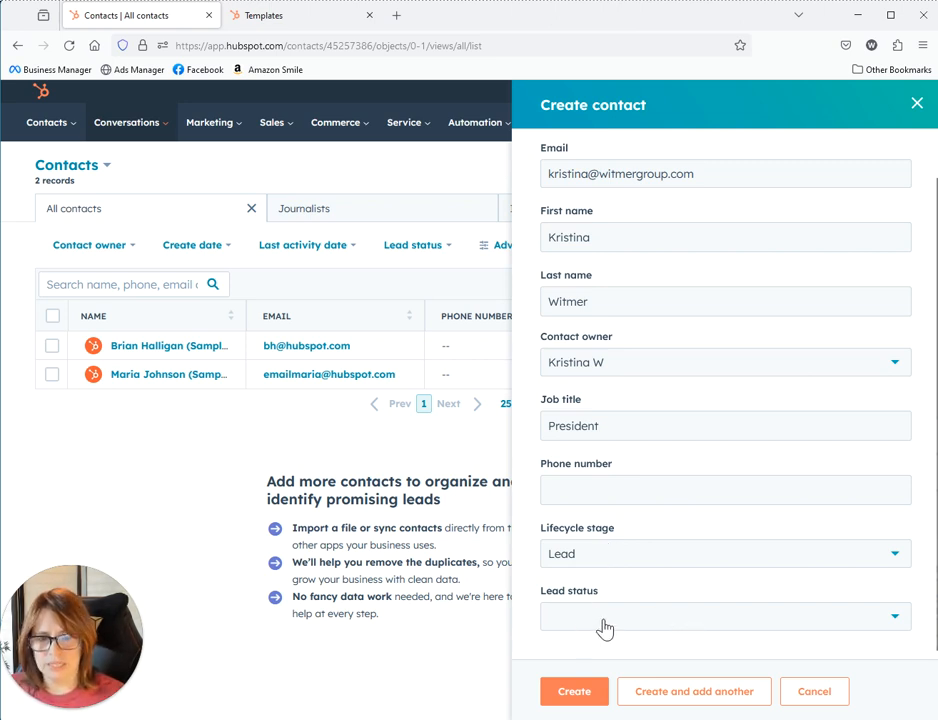
{"action": "left_click", "coordinate": [609, 559]}
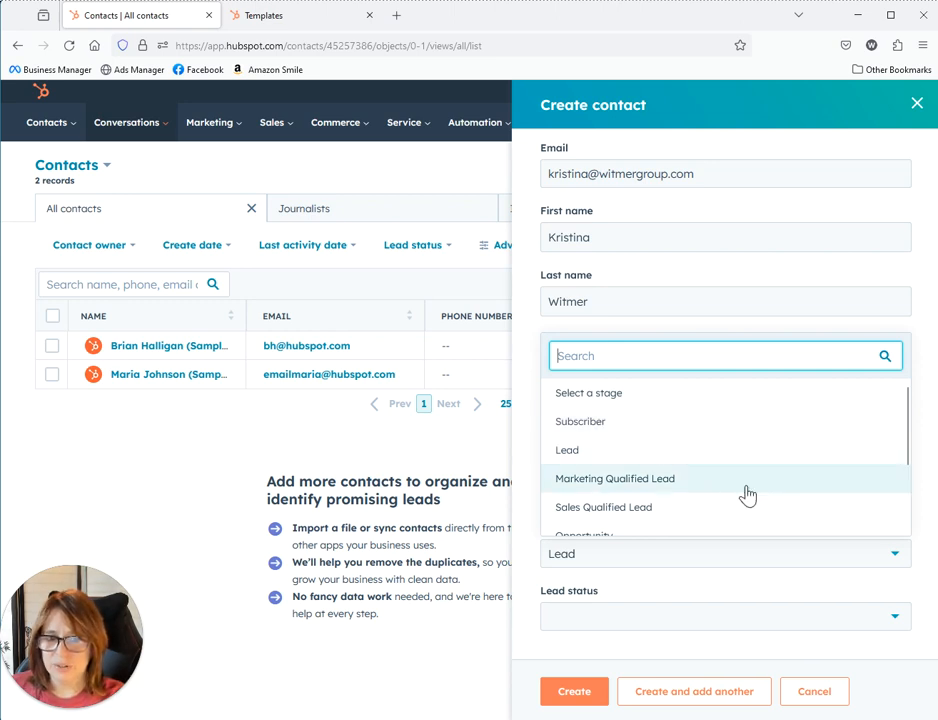
{"action": "scroll", "coordinate": [748, 497], "scroll_direction": "down", "scroll_amount": 2}
{"action": "scroll", "coordinate": [750, 499], "scroll_direction": "up", "scroll_amount": 2}
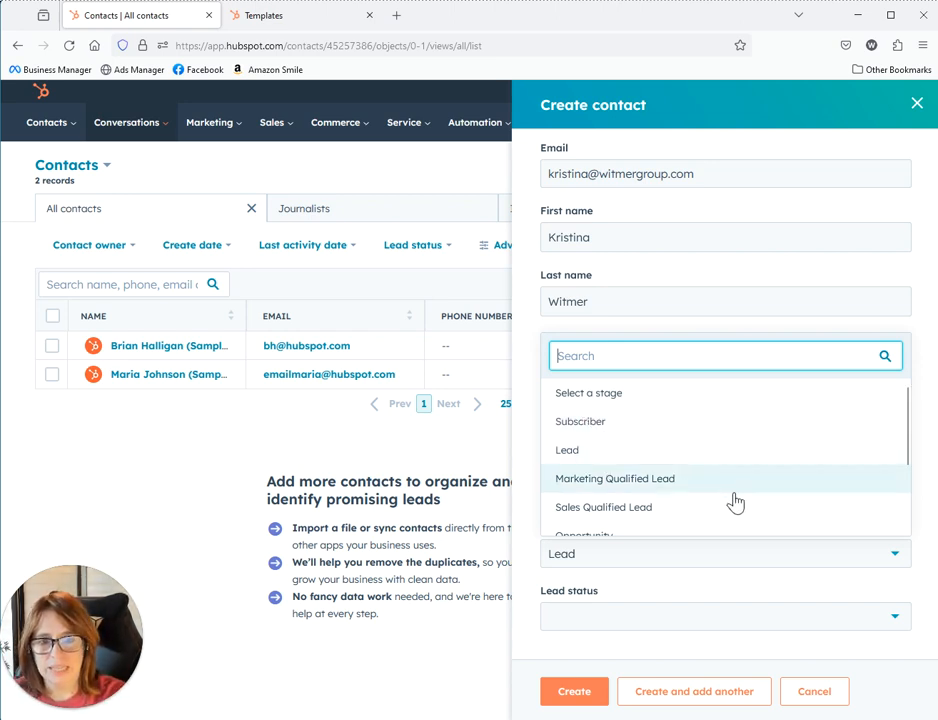
{"action": "scroll", "coordinate": [738, 503], "scroll_direction": "down", "scroll_amount": 2}
{"action": "scroll", "coordinate": [720, 504], "scroll_direction": "down", "scroll_amount": 1}
{"action": "scroll", "coordinate": [600, 520], "scroll_direction": "up", "scroll_amount": 3}
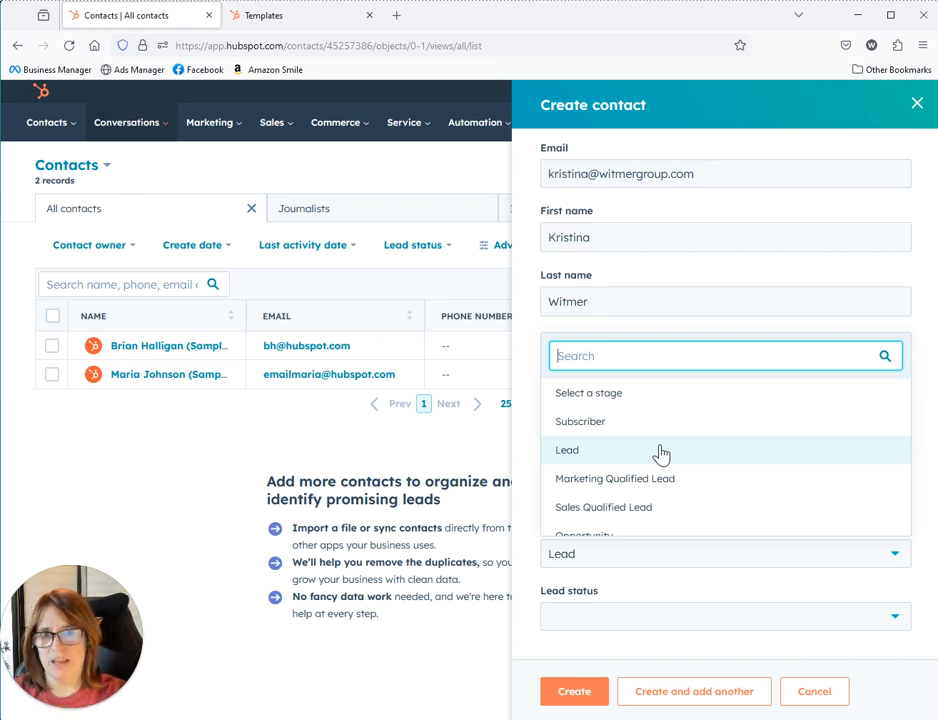
{"action": "scroll", "coordinate": [659, 456], "scroll_direction": "down", "scroll_amount": 2}
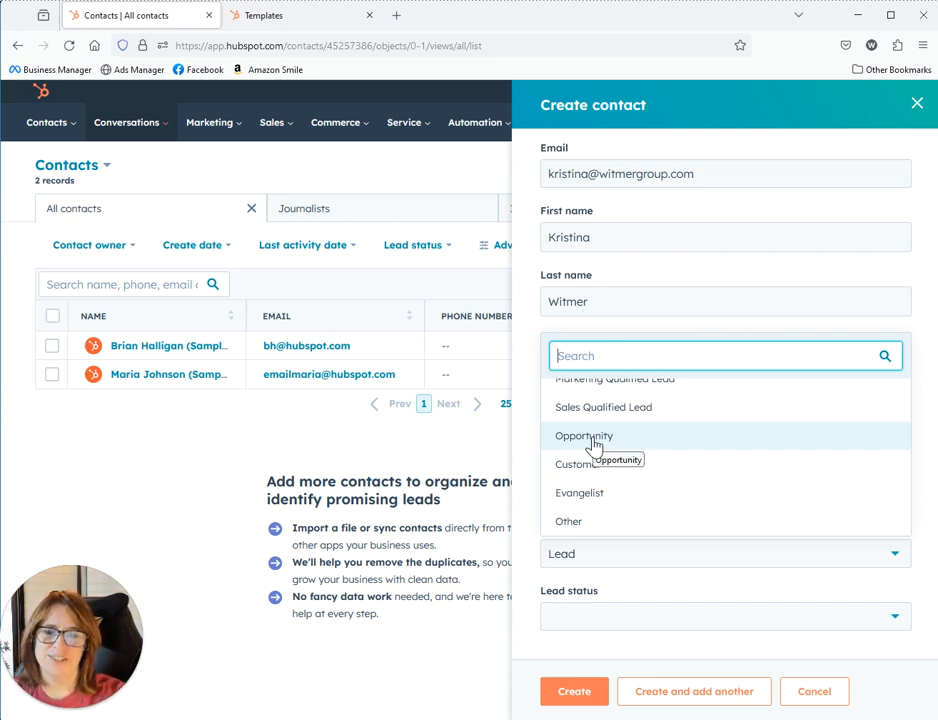
{"action": "scroll", "coordinate": [657, 430], "scroll_direction": "up", "scroll_amount": 2}
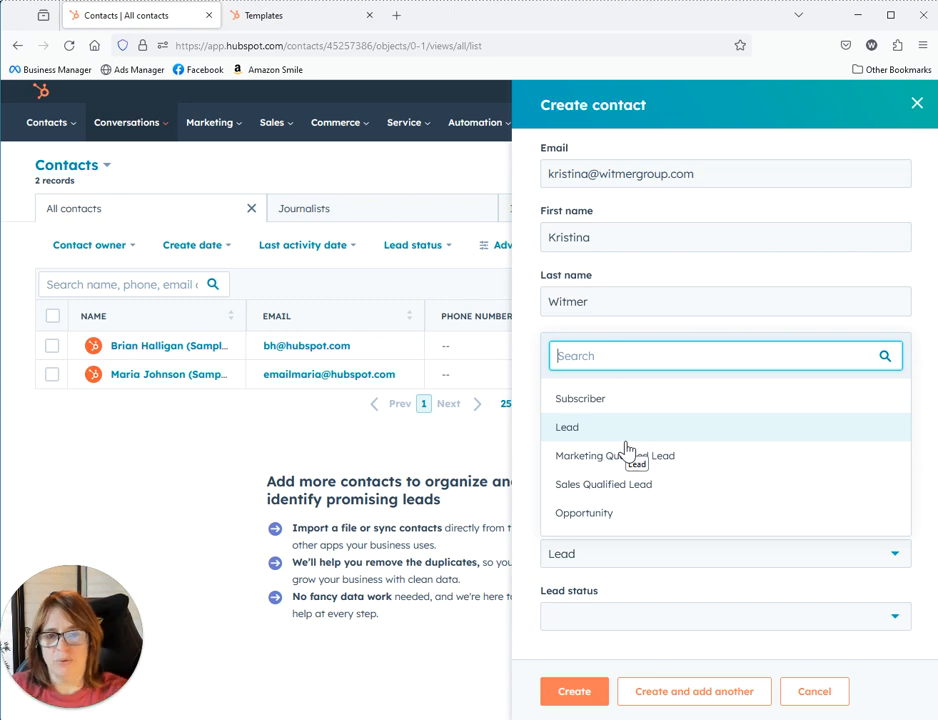
{"action": "left_click", "coordinate": [626, 441]}
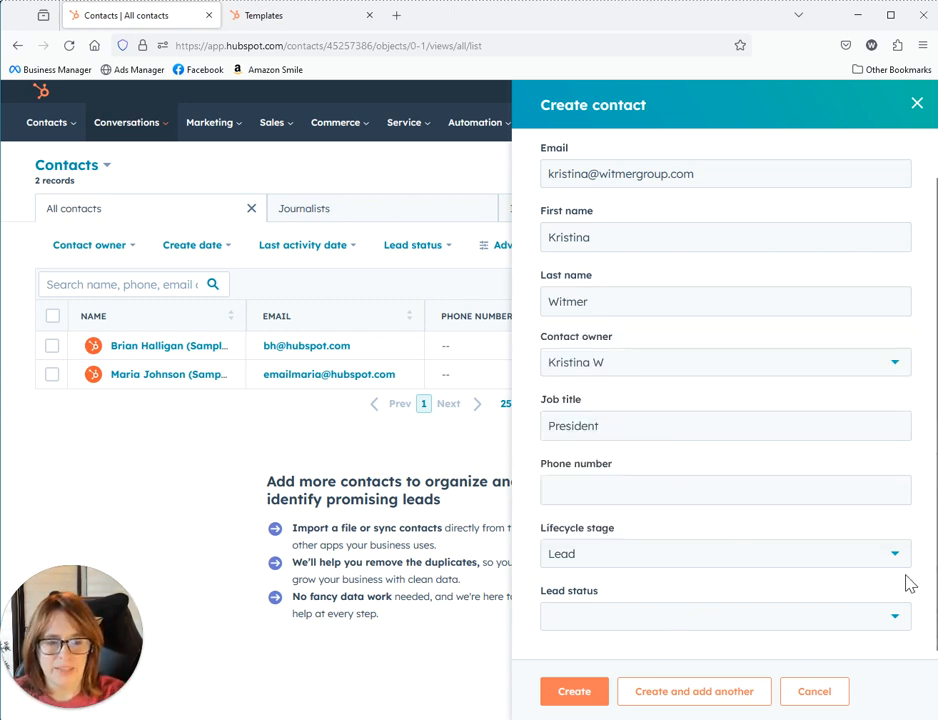
Leave lead status unset and create the contact
{"action": "left_click", "coordinate": [790, 618]}
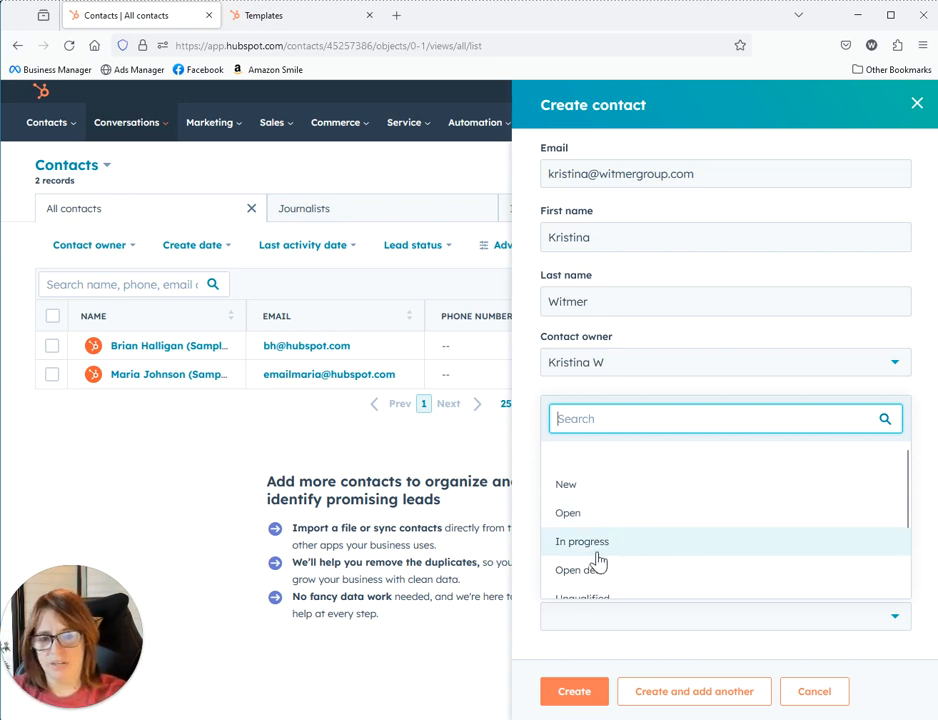
{"action": "scroll", "coordinate": [601, 561], "scroll_direction": "down", "scroll_amount": 2}
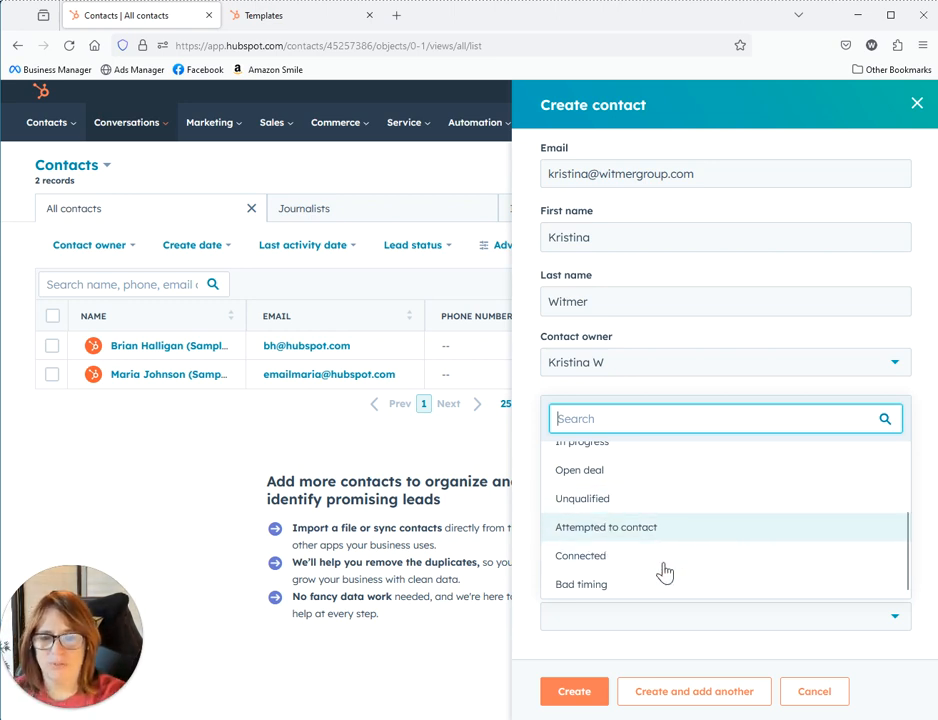
{"action": "left_click", "coordinate": [923, 481]}
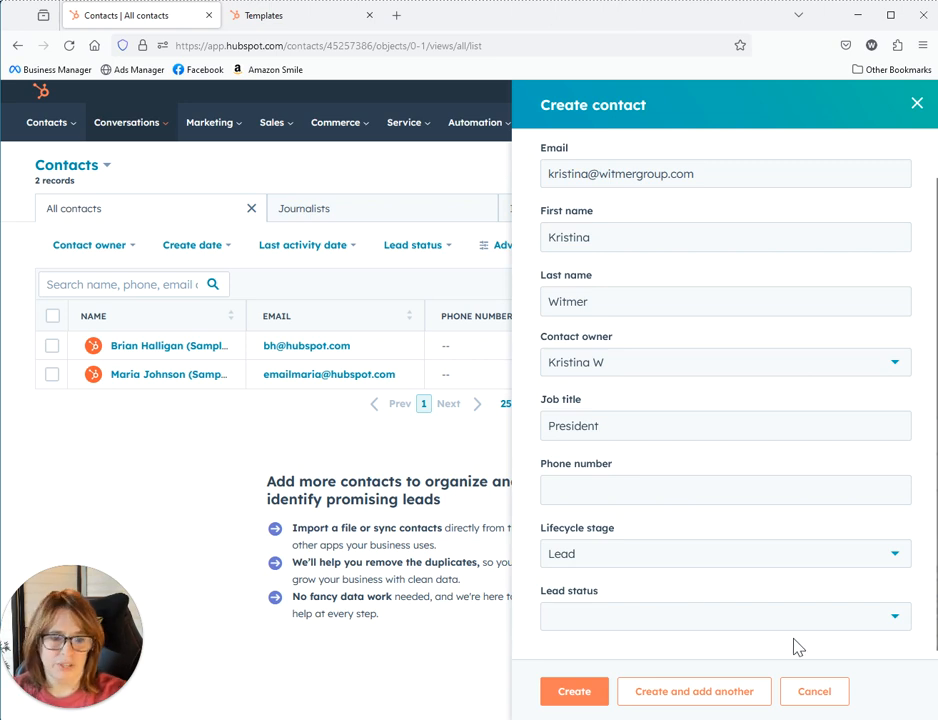
{"action": "left_click", "coordinate": [575, 691]}
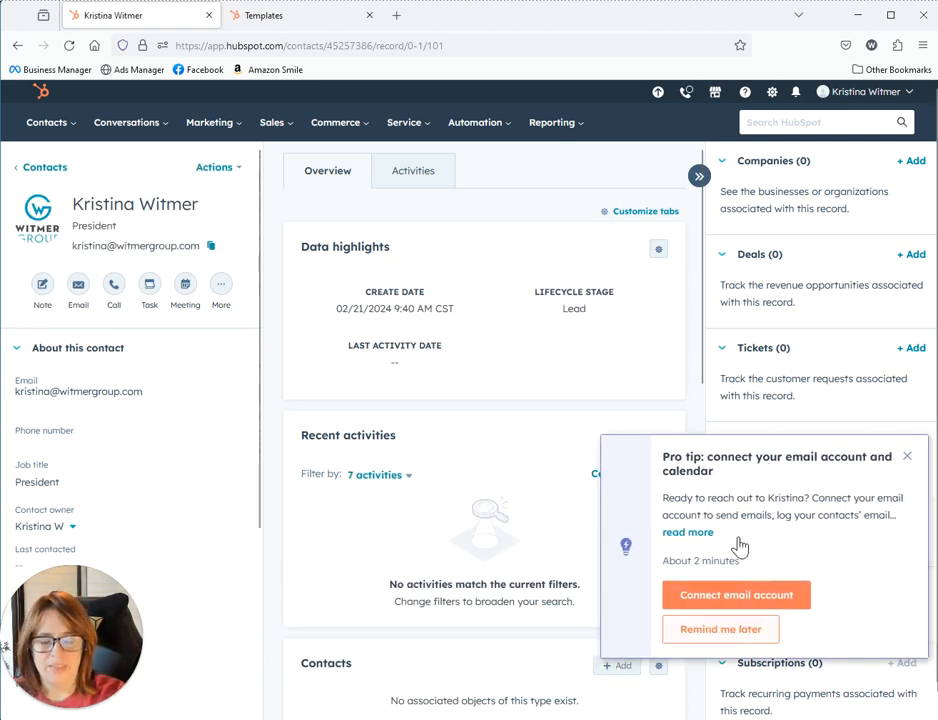
Dismiss the email connection tip and return to the All contacts list
{"action": "left_click", "coordinate": [784, 598]}
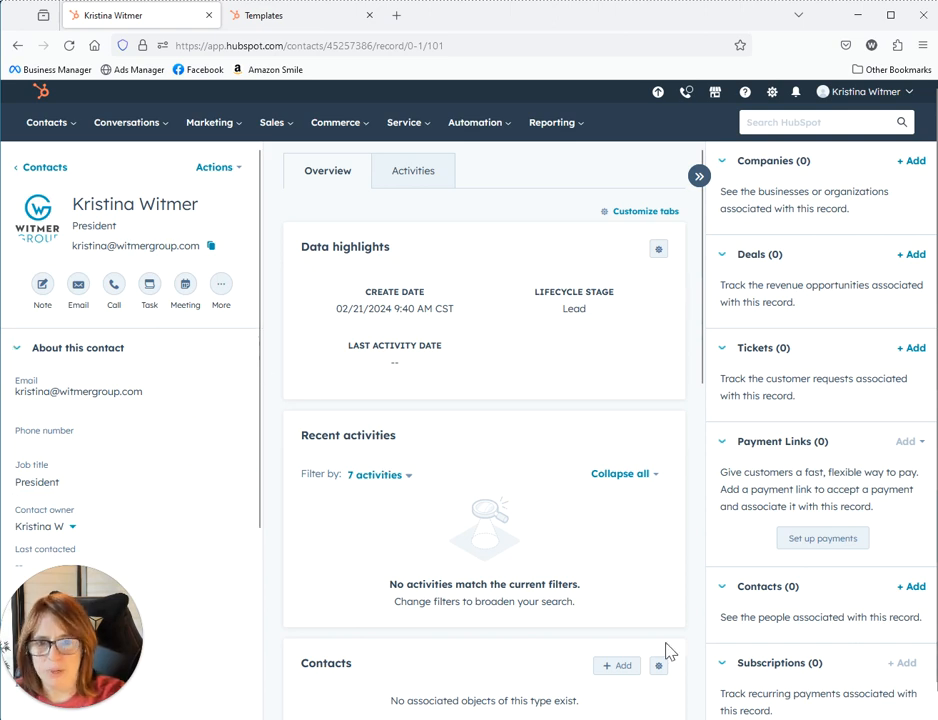
{"action": "left_click", "coordinate": [55, 170]}
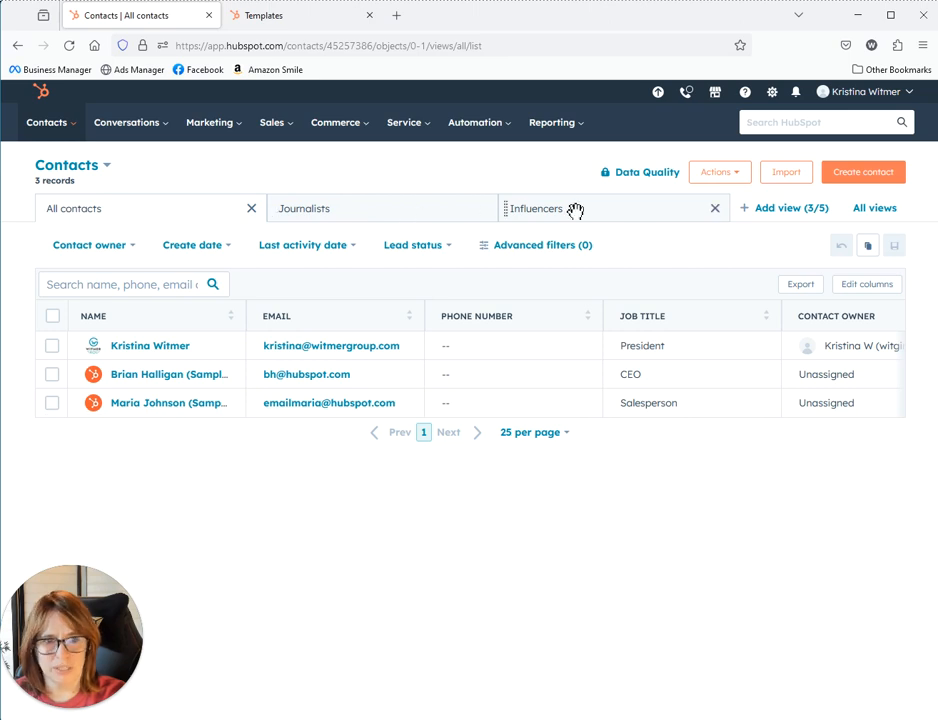
Add an advanced contact filter on the Lifecycle stage property
{"action": "left_click", "coordinate": [775, 214]}
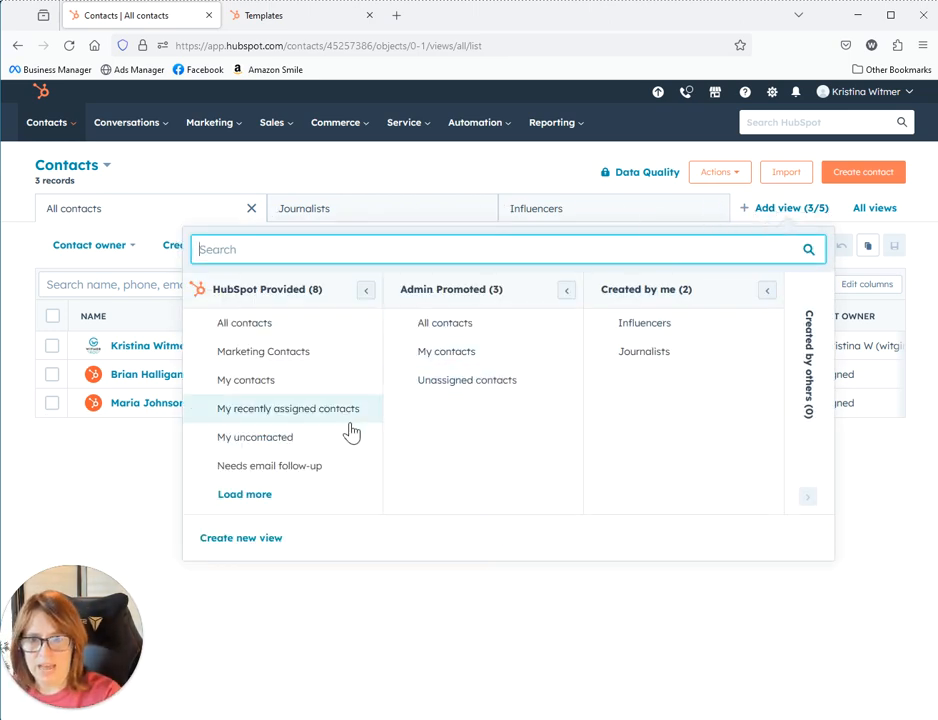
{"action": "left_click", "coordinate": [863, 476]}
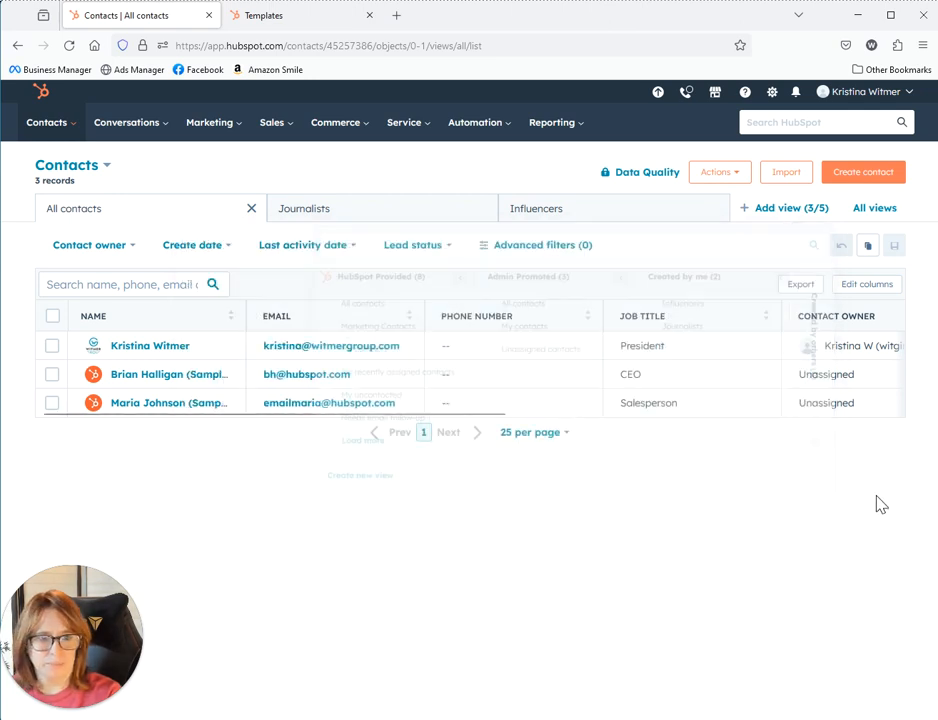
{"action": "left_click", "coordinate": [530, 248]}
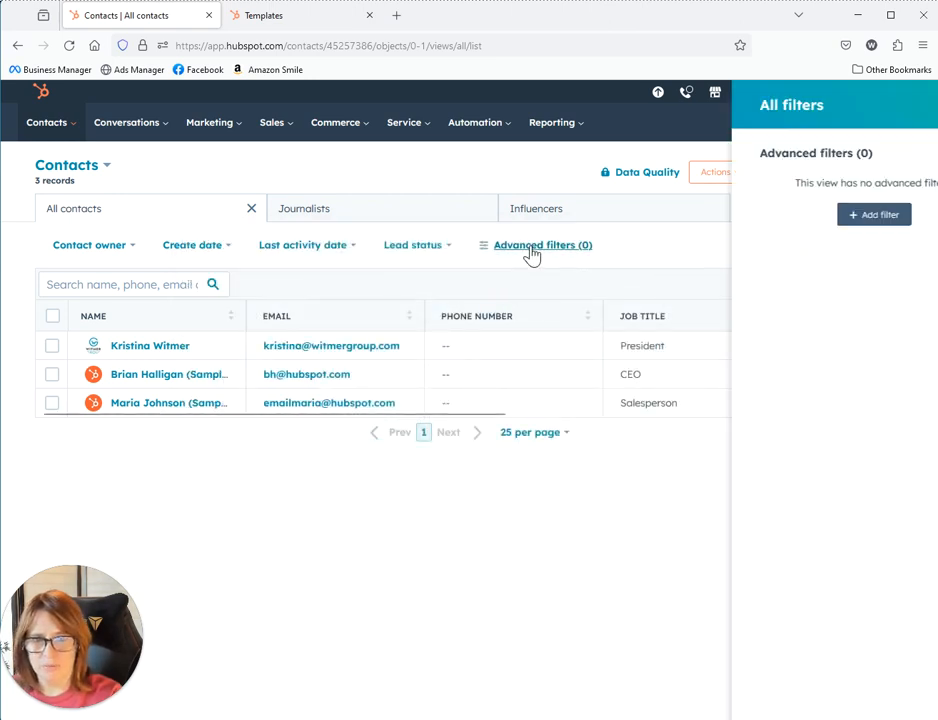
{"action": "left_click", "coordinate": [796, 215]}
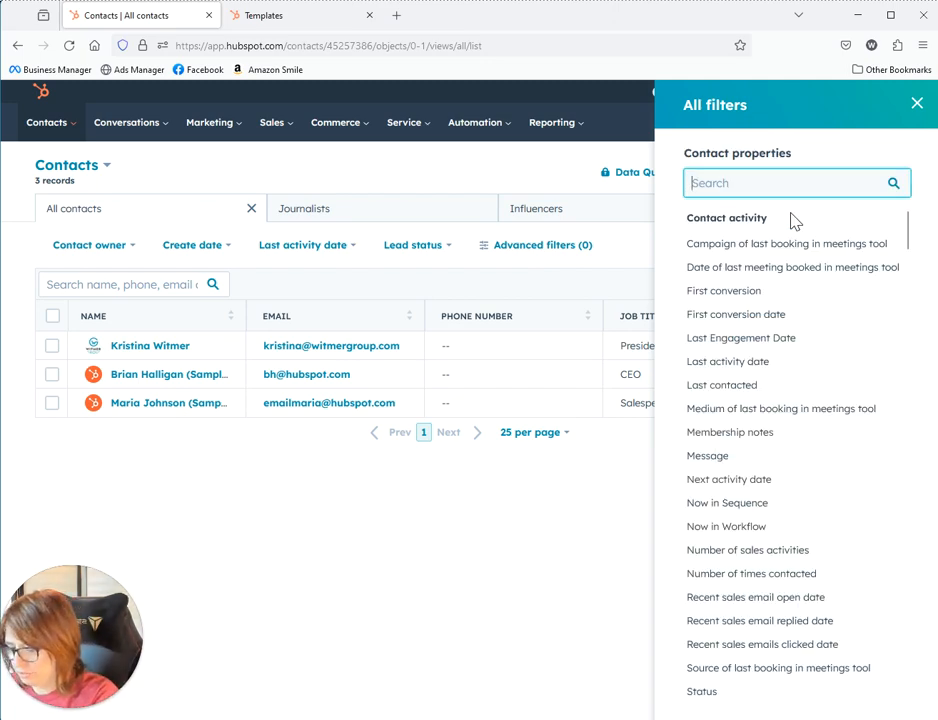
{"action": "type", "text": "lifecycle"}
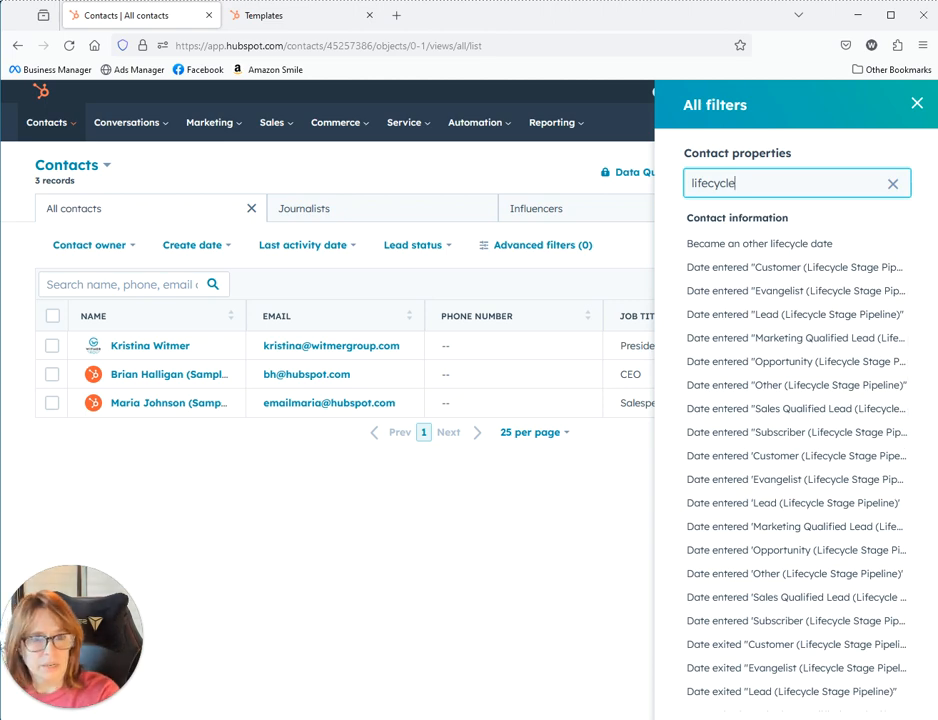
{"action": "type", "text": " s"}
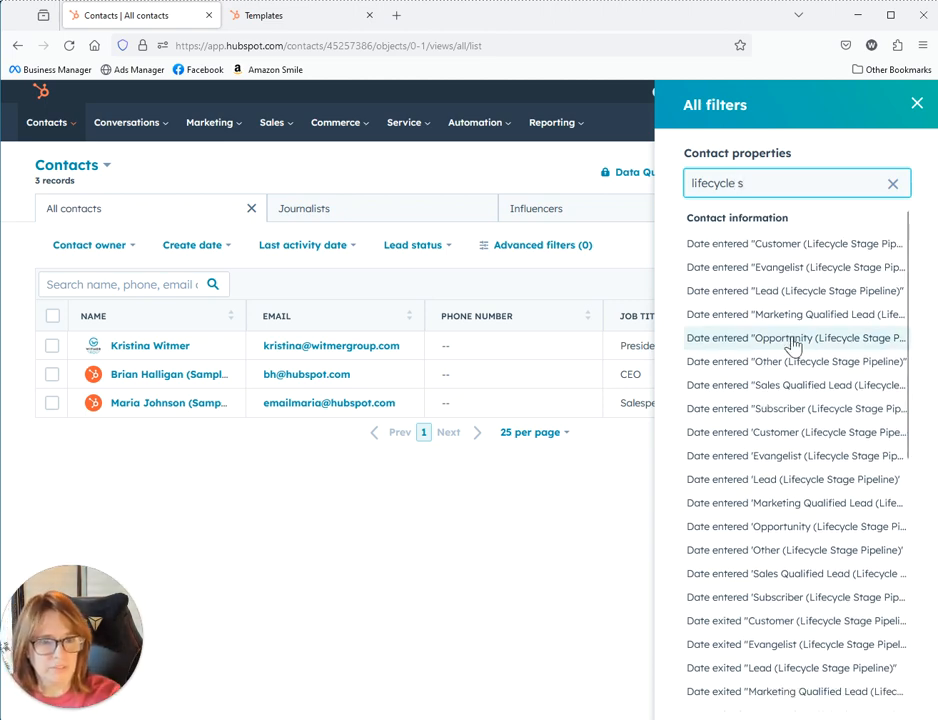
{"action": "scroll", "coordinate": [835, 420], "scroll_direction": "down", "scroll_amount": 5}
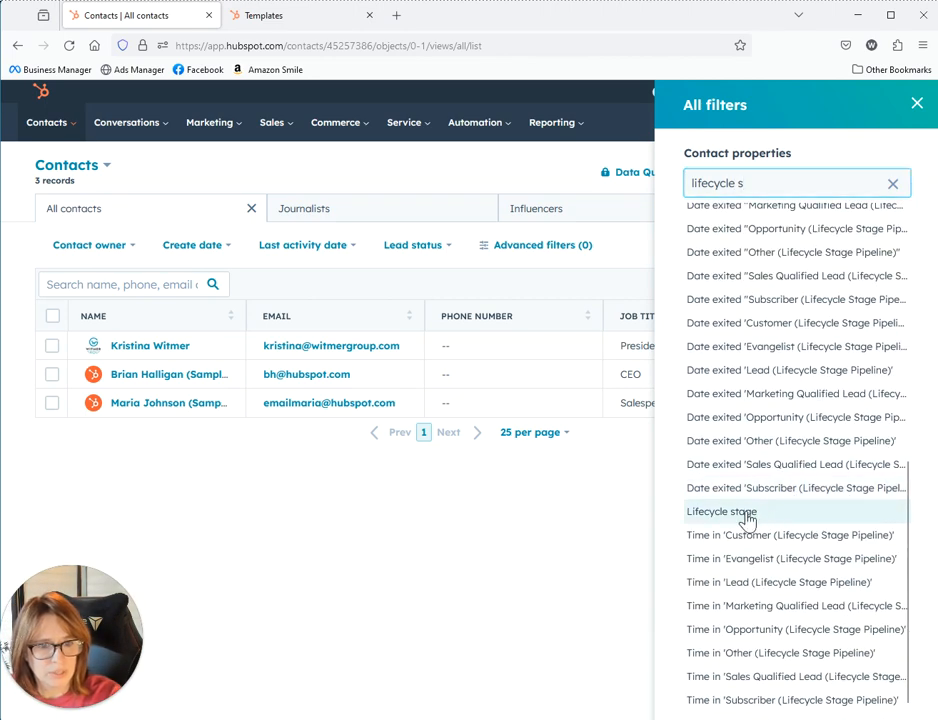
{"action": "left_click", "coordinate": [695, 513]}
Include Lead, Marketing Qualified Lead, Sales Qualified Lead and Opportunity, then apply the filter
{"action": "left_click", "coordinate": [762, 222]}
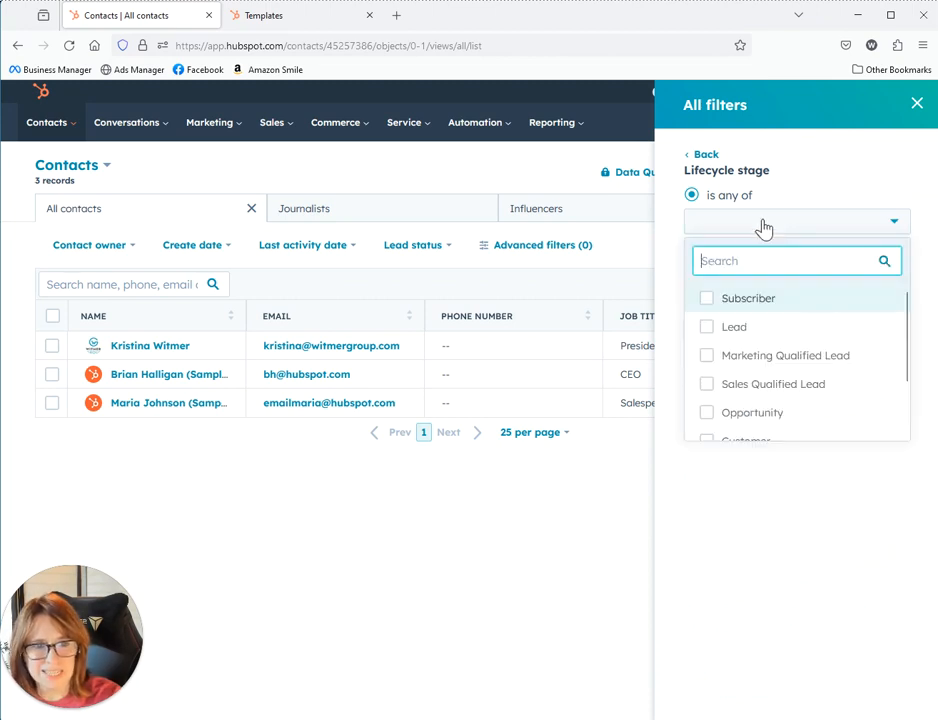
{"action": "left_click", "coordinate": [716, 333]}
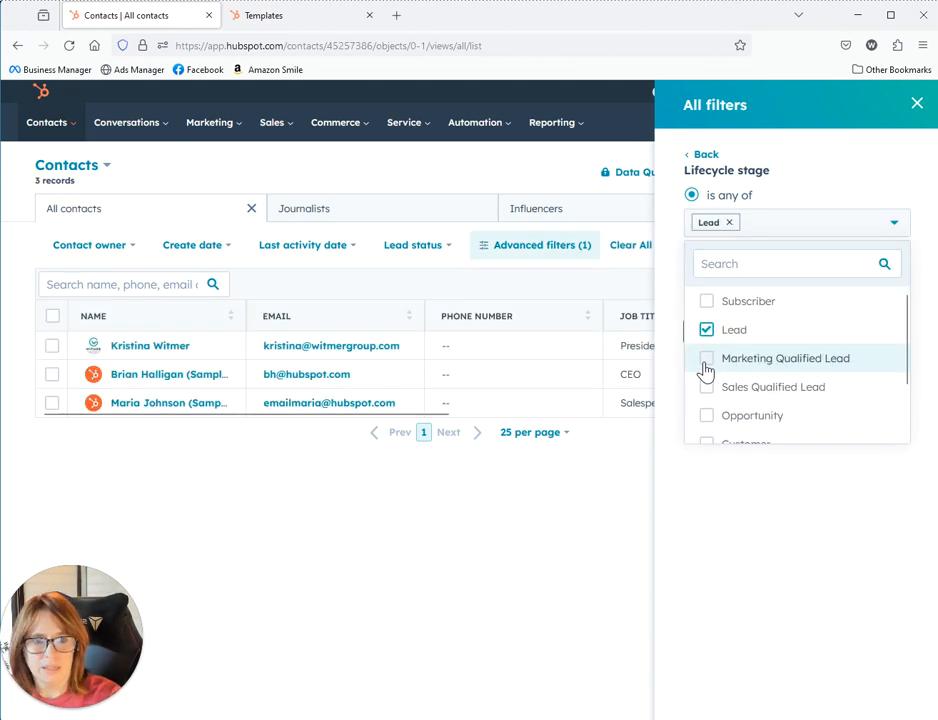
{"action": "left_click", "coordinate": [707, 359]}
{"action": "left_click", "coordinate": [711, 392]}
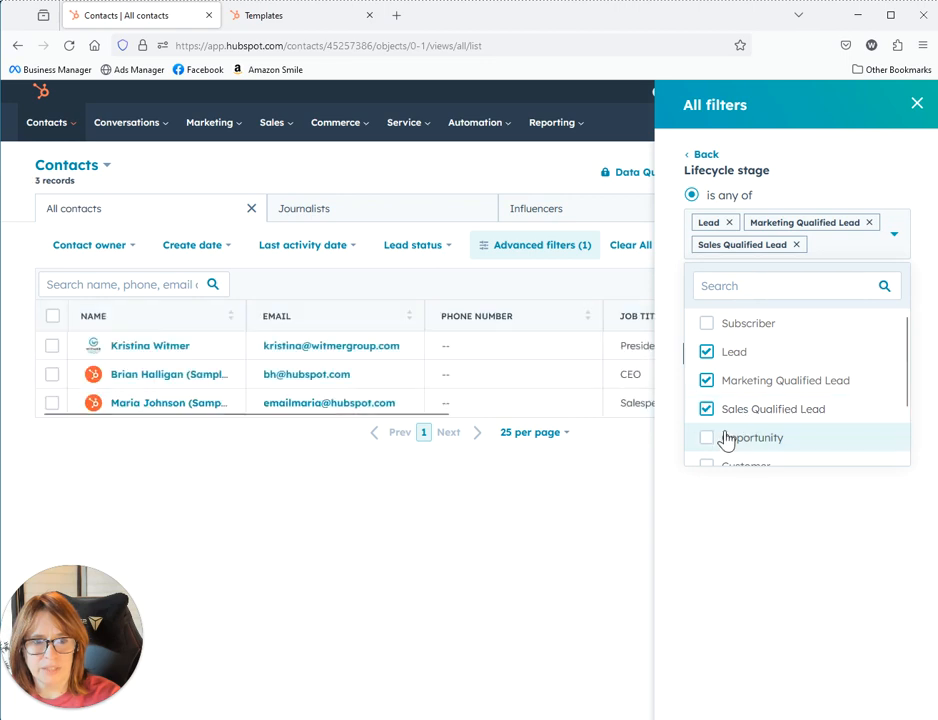
{"action": "left_click", "coordinate": [752, 437]}
{"action": "left_click", "coordinate": [923, 509]}
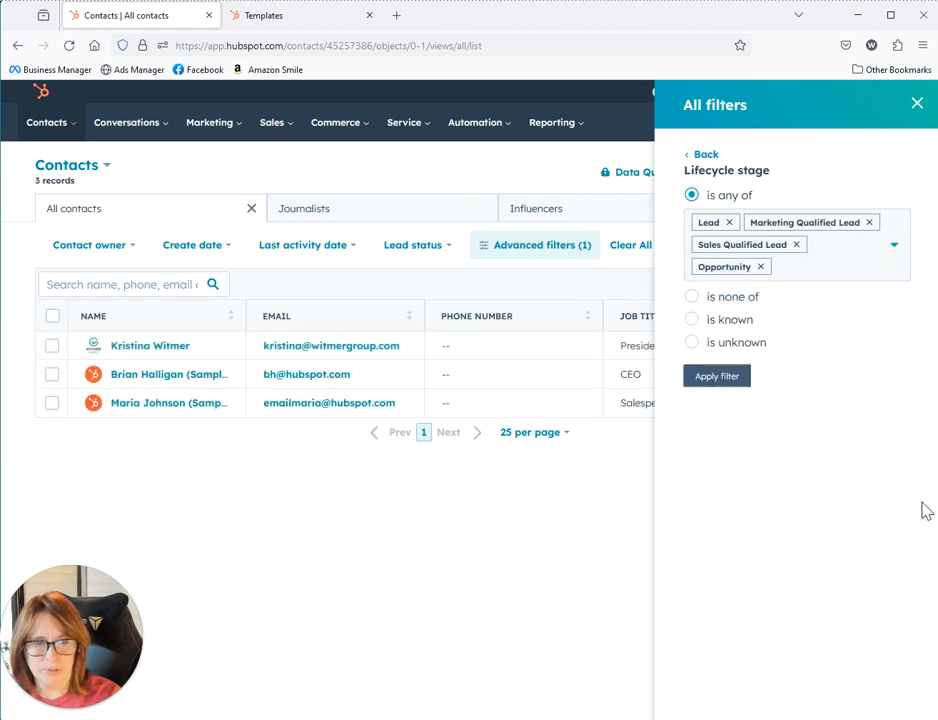
{"action": "left_click", "coordinate": [724, 378]}
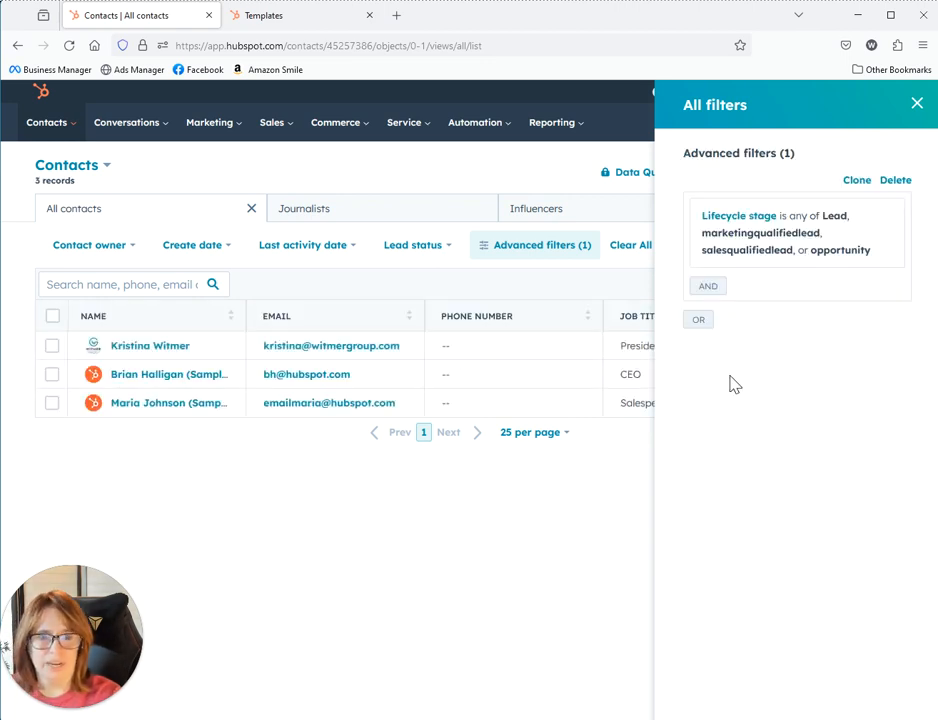
Clone the filtered view as 'Sales Leads', shared as Private, and confirm
{"action": "left_click", "coordinate": [917, 104]}
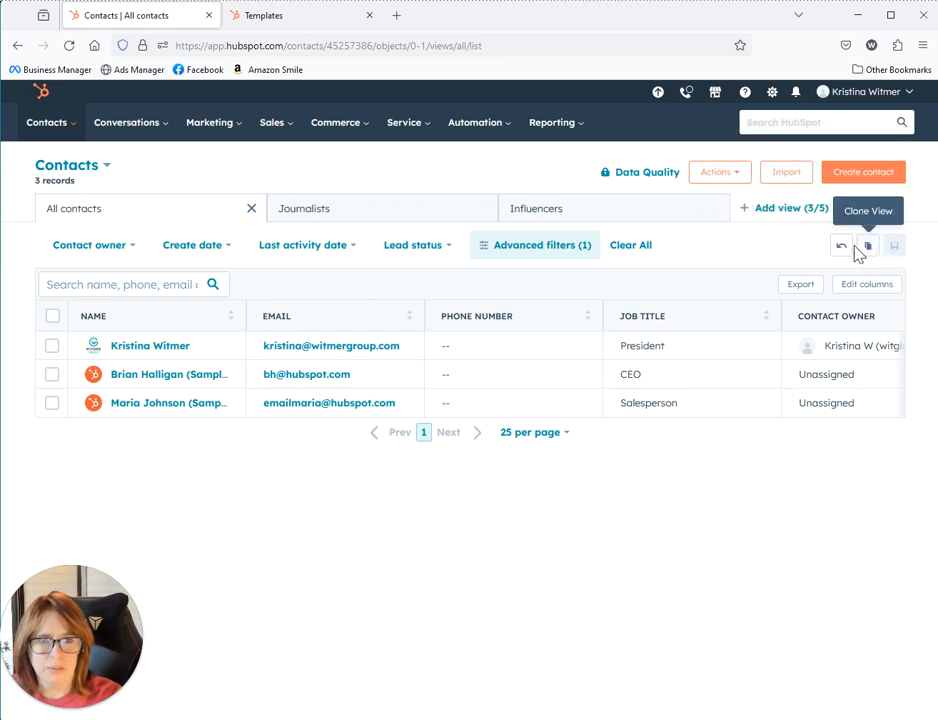
{"action": "mouse_move", "coordinate": [894, 245]}
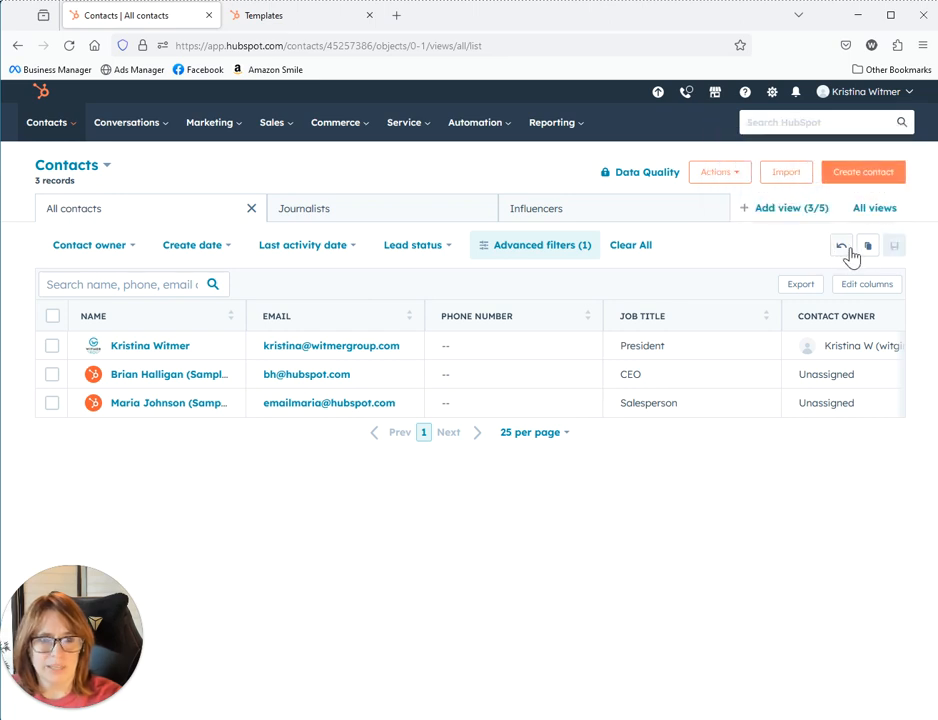
{"action": "left_click", "coordinate": [869, 248]}
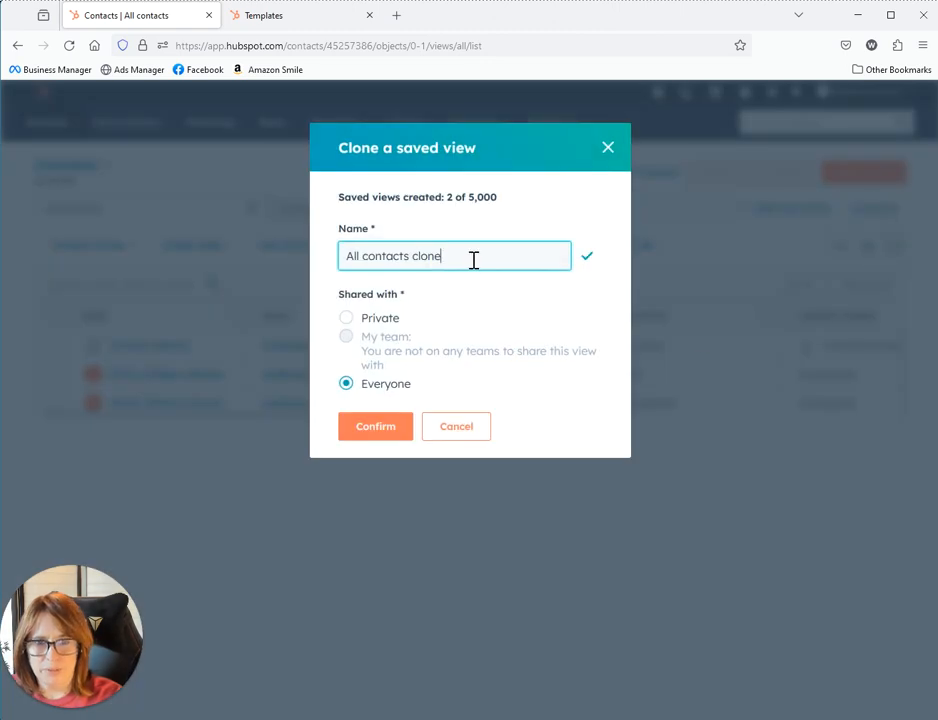
{"action": "left_click_drag", "start_coordinate": [474, 259], "coordinate": [331, 256]}
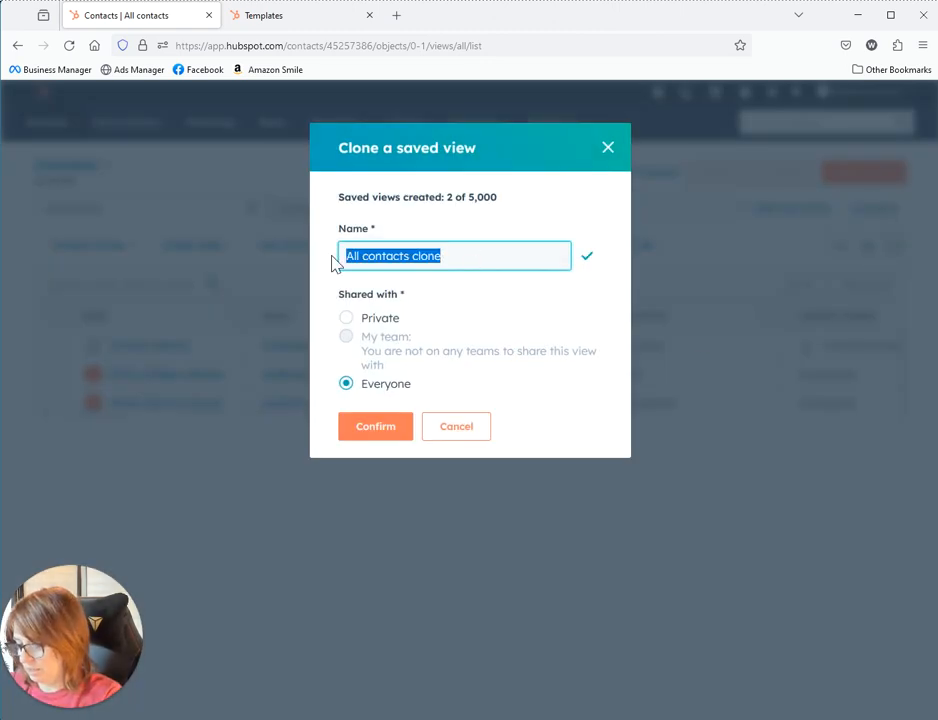
{"action": "type", "text": "Leads"}
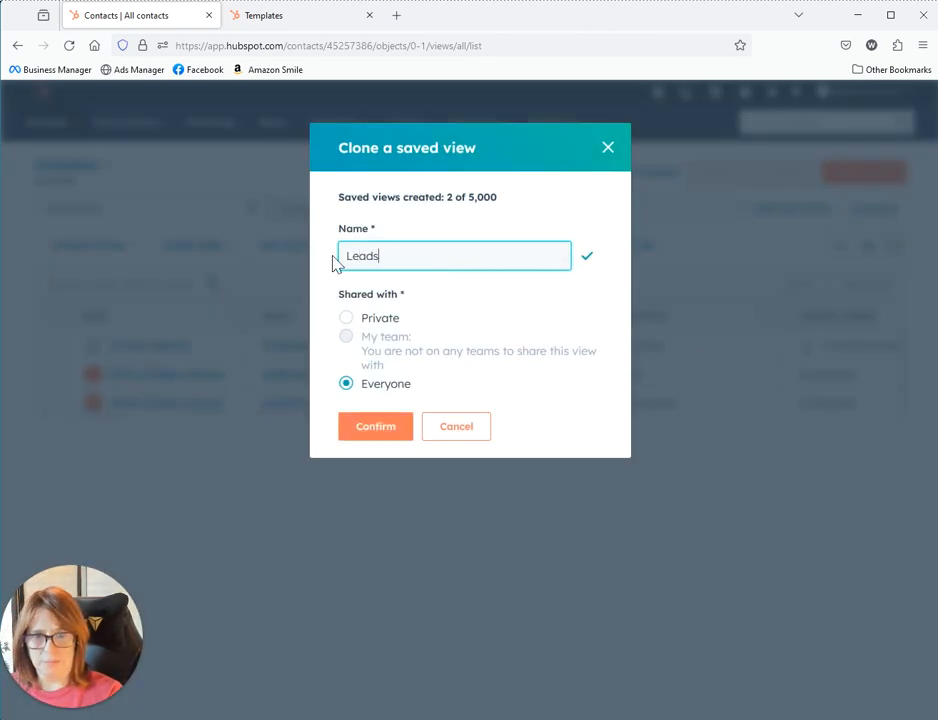
{"action": "left_click", "coordinate": [347, 257]}
{"action": "type", "text": "Sales"}
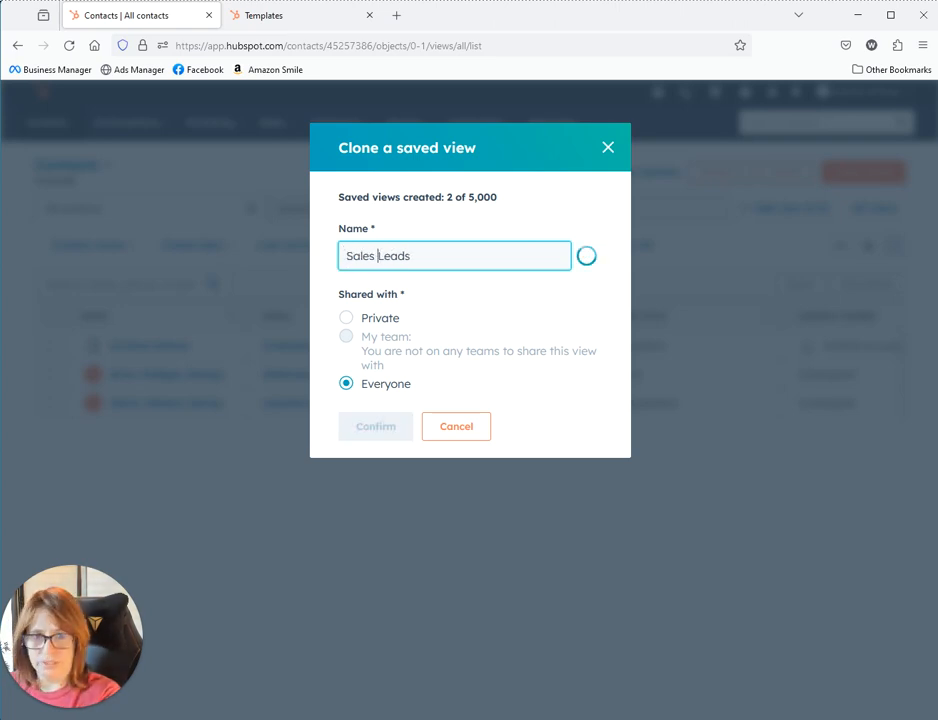
{"action": "left_click", "coordinate": [346, 318]}
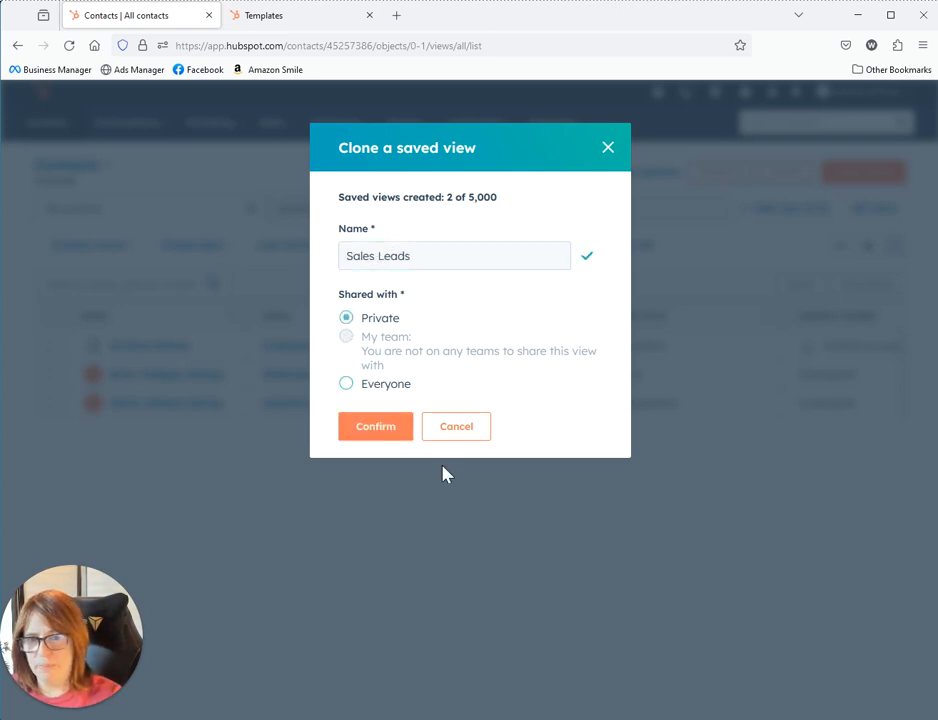
{"action": "left_click", "coordinate": [374, 438]}
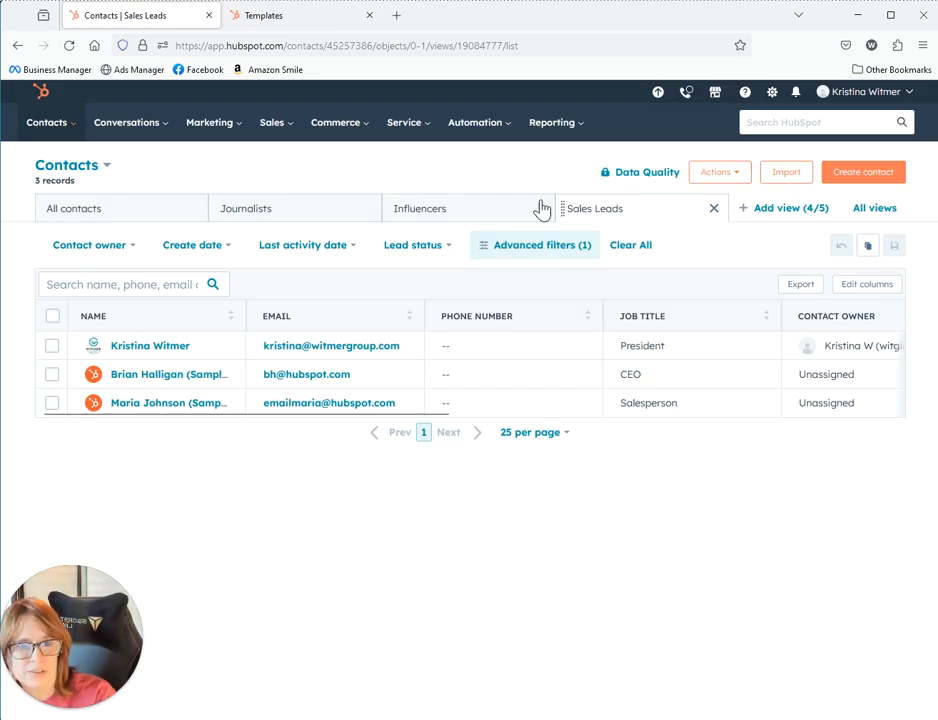
Drag the Sales Leads view tab to the leftmost position, ahead of All contacts
{"action": "left_click_drag", "start_coordinate": [653, 211], "coordinate": [105, 207]}
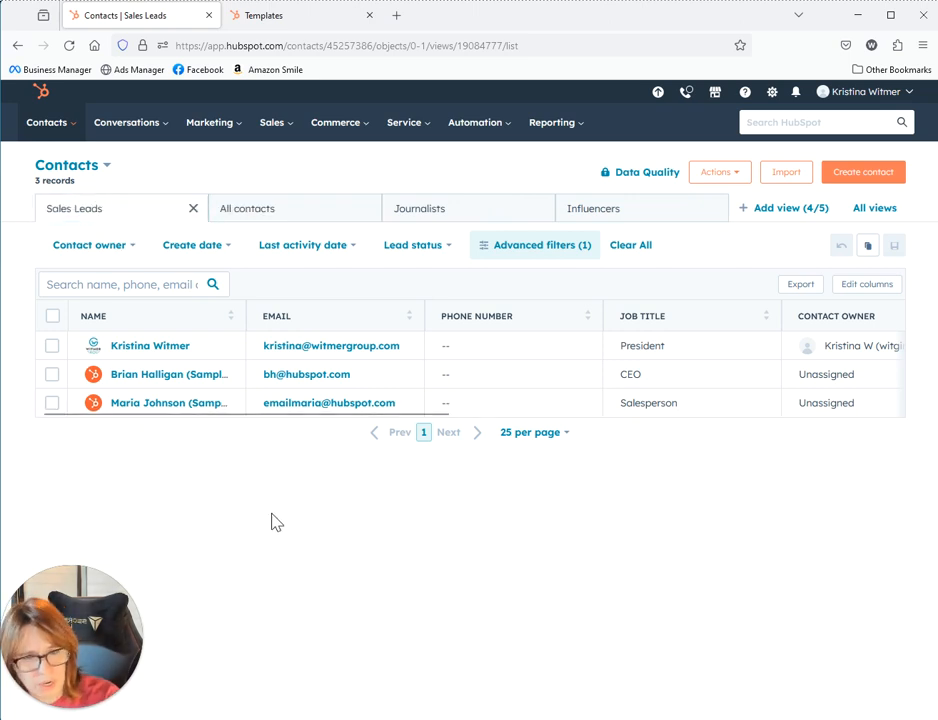
{"action": "left_click", "coordinate": [672, 350]}
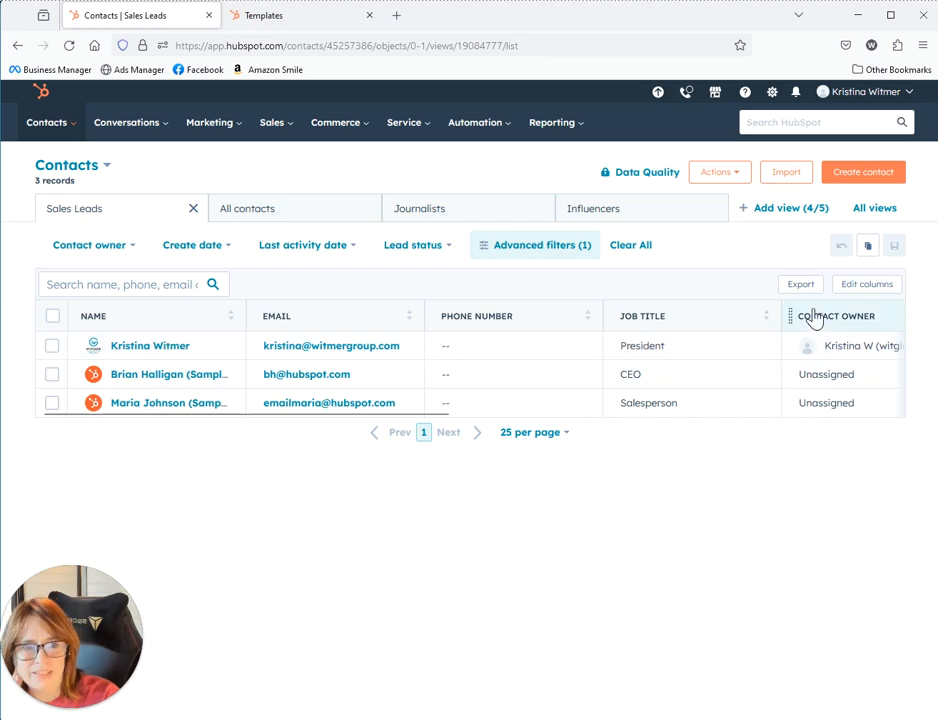
Place the Last Contacted column right after Email, save the view, and open the first lead's record
{"action": "left_click", "coordinate": [864, 287]}
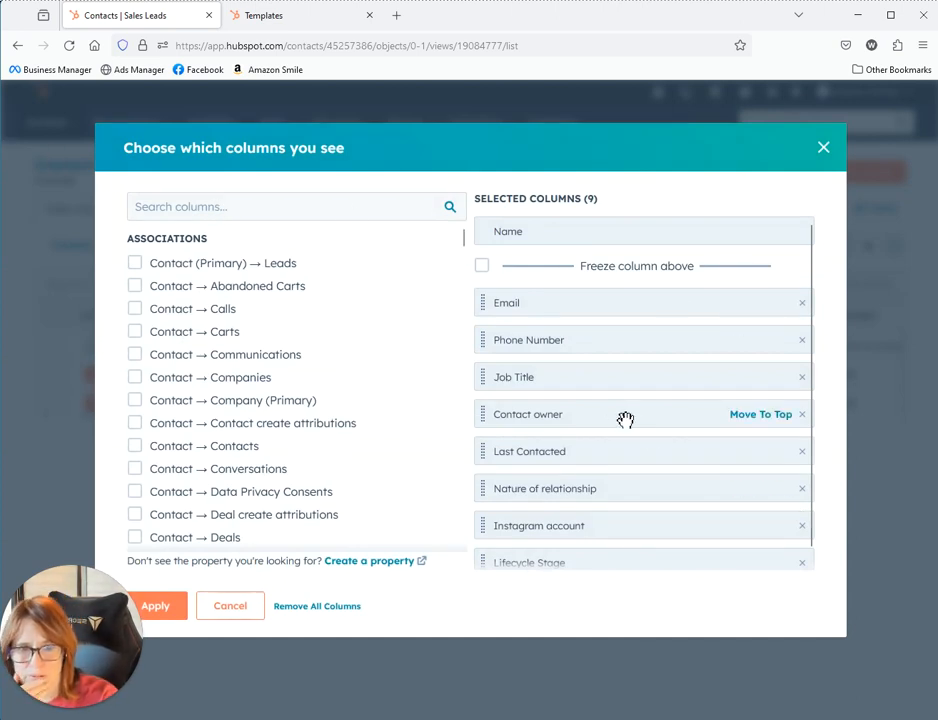
{"action": "scroll", "coordinate": [660, 473], "scroll_direction": "down", "scroll_amount": 1}
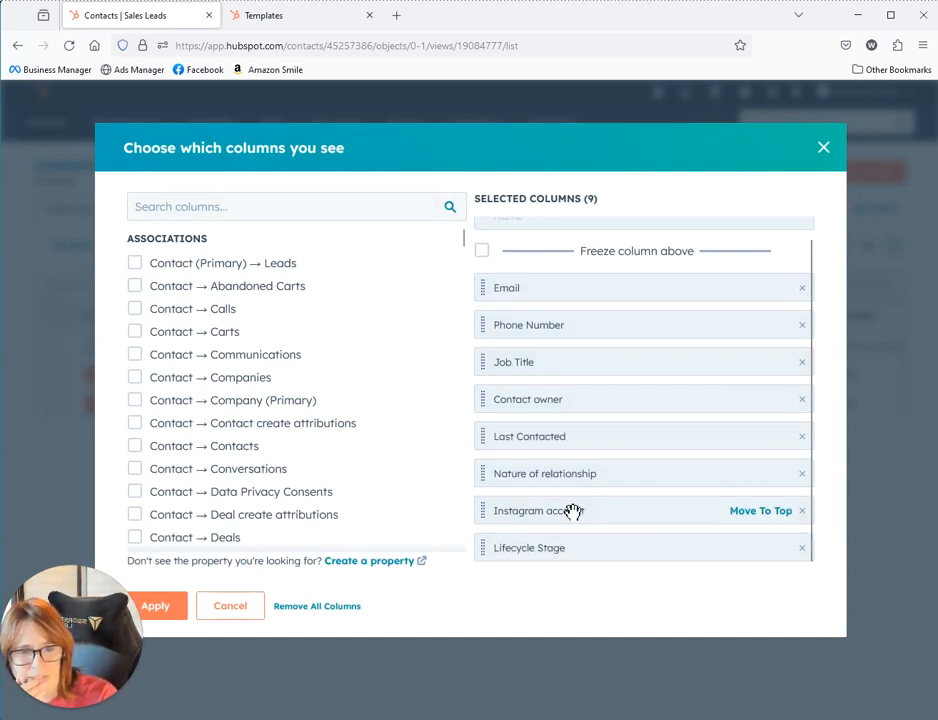
{"action": "left_click_drag", "start_coordinate": [579, 440], "coordinate": [584, 330]}
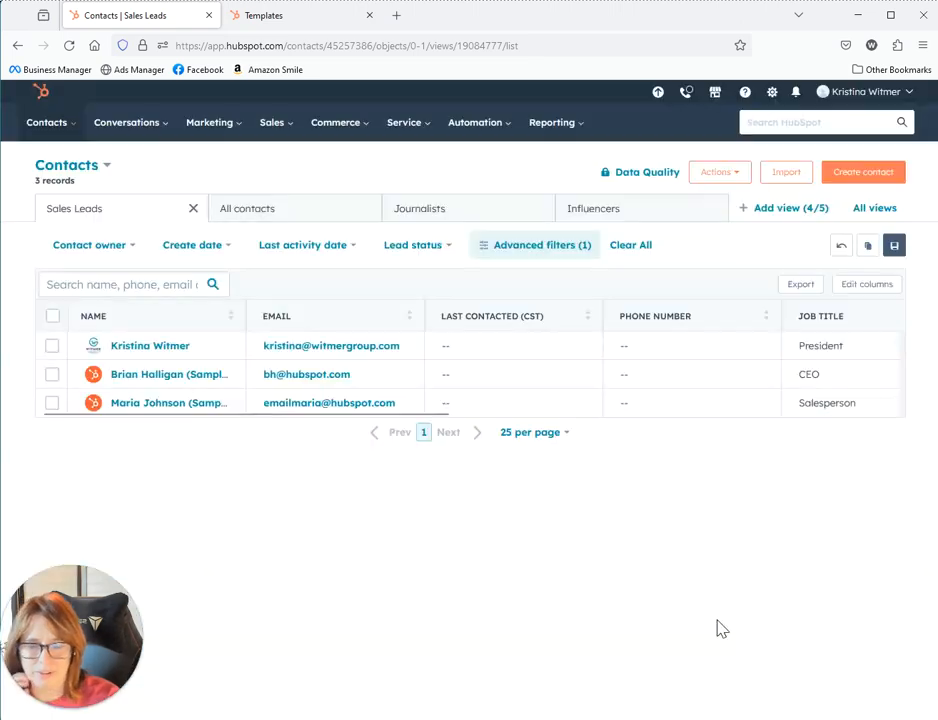
{"action": "left_click", "coordinate": [894, 245]}
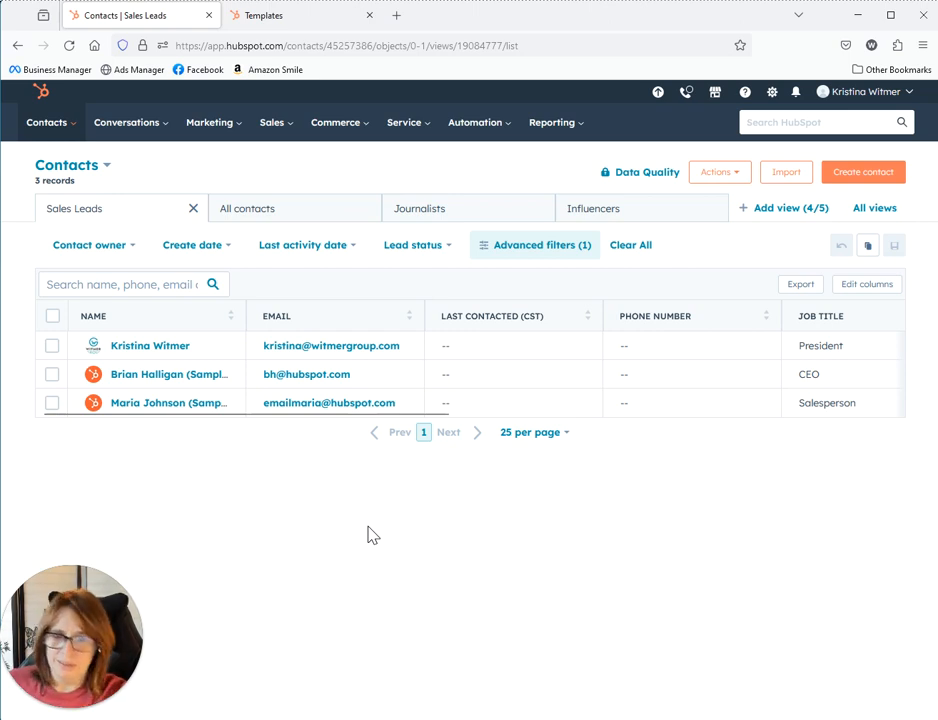
{"action": "left_click", "coordinate": [137, 352]}
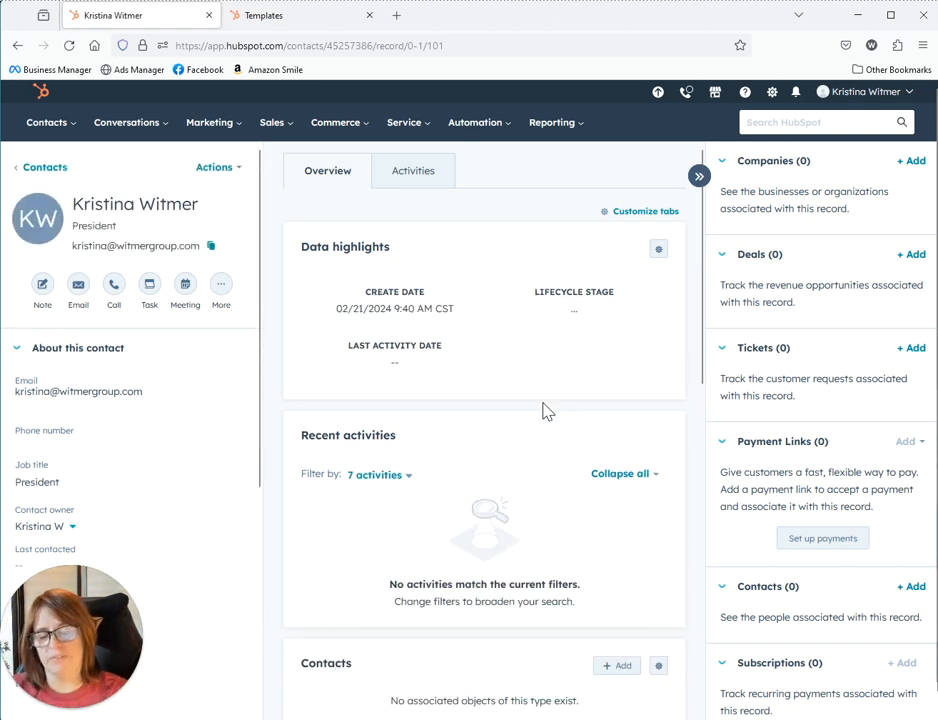
Start a new email to the President contact from its record
{"action": "left_click", "coordinate": [77, 285]}
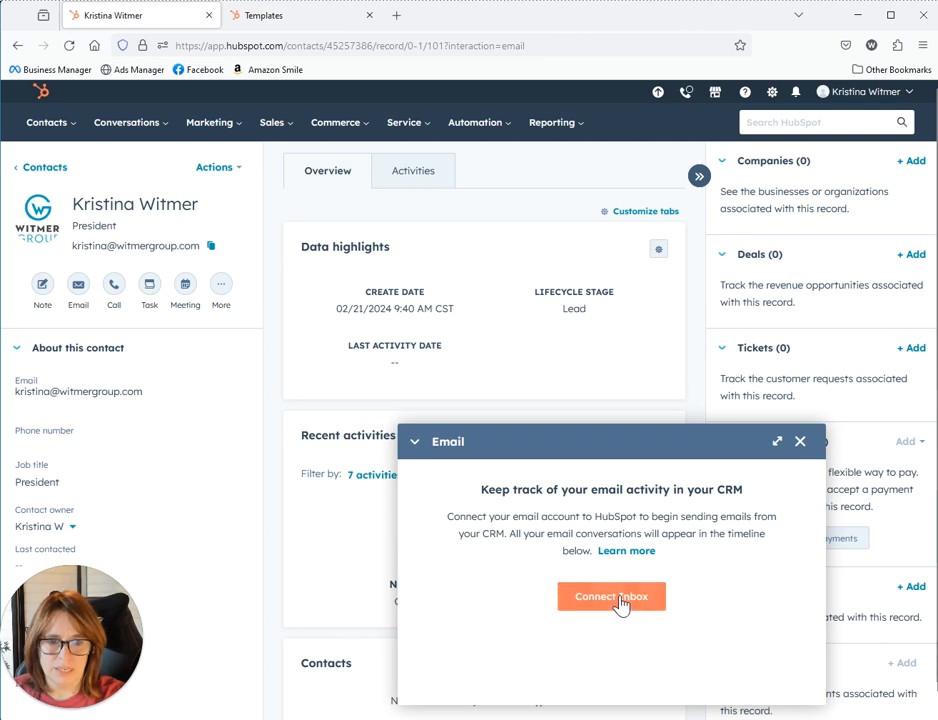
Begin connecting an inbox with automation on, then cancel setup and close the email panel
{"action": "scroll", "coordinate": [714, 603], "scroll_direction": "down", "scroll_amount": 1}
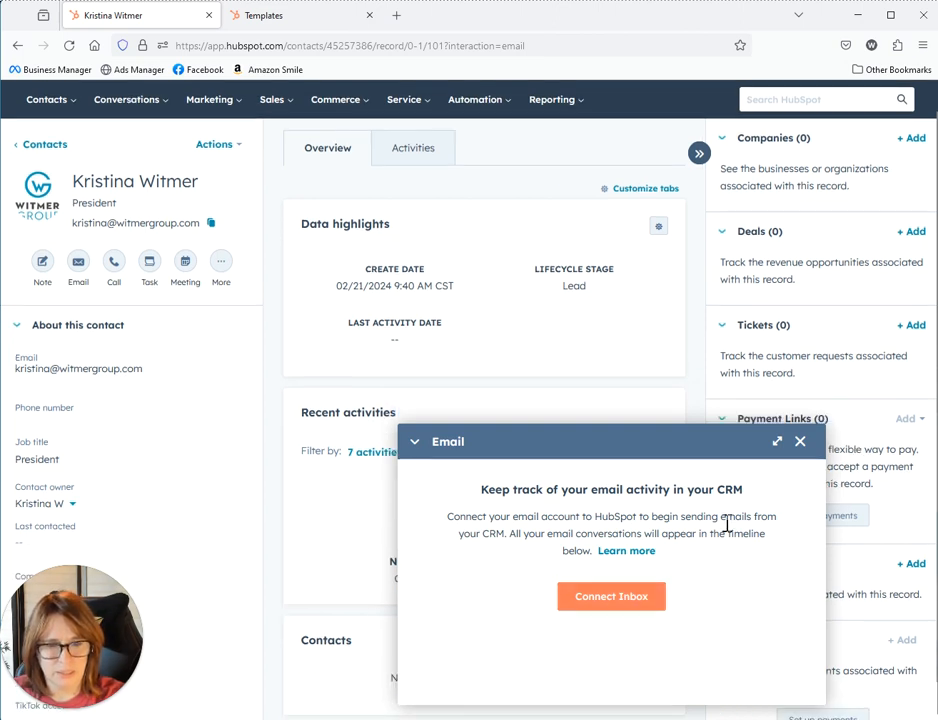
{"action": "left_click", "coordinate": [648, 600]}
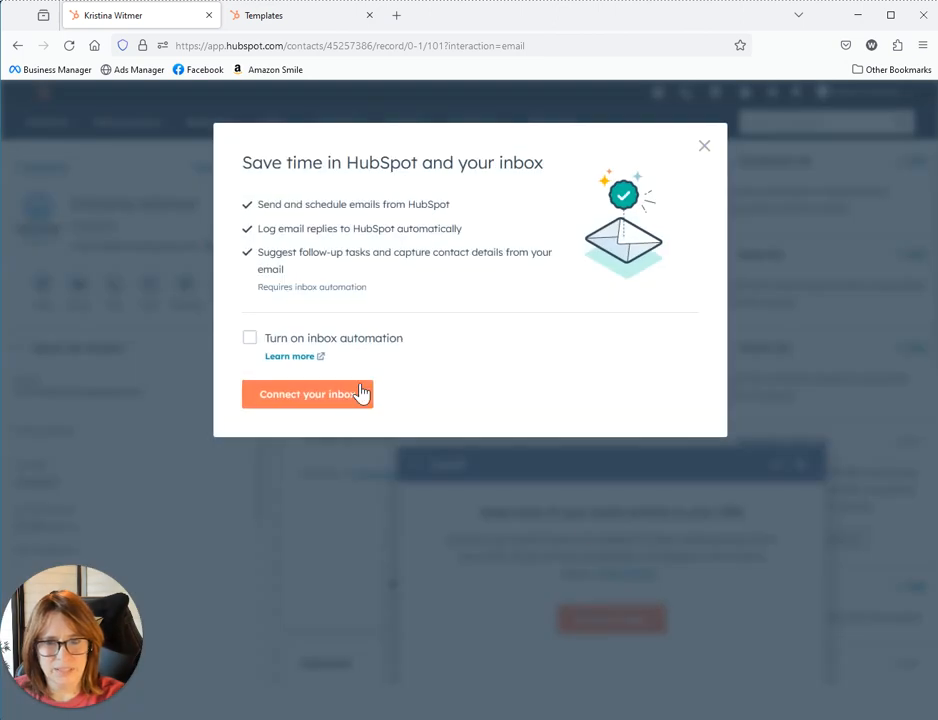
{"action": "left_click", "coordinate": [251, 343]}
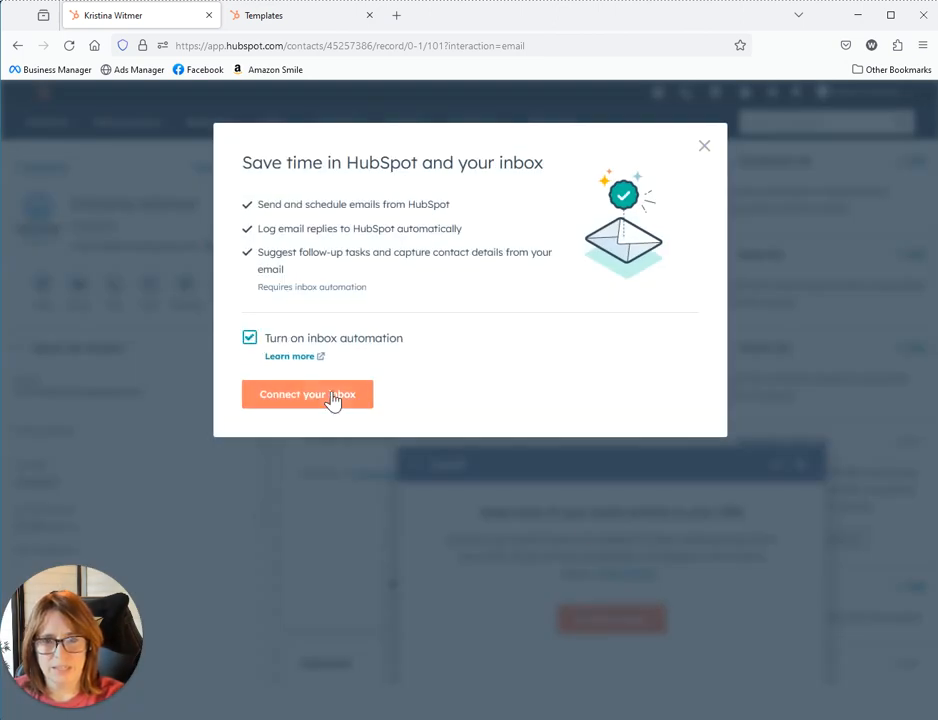
{"action": "left_click", "coordinate": [331, 400]}
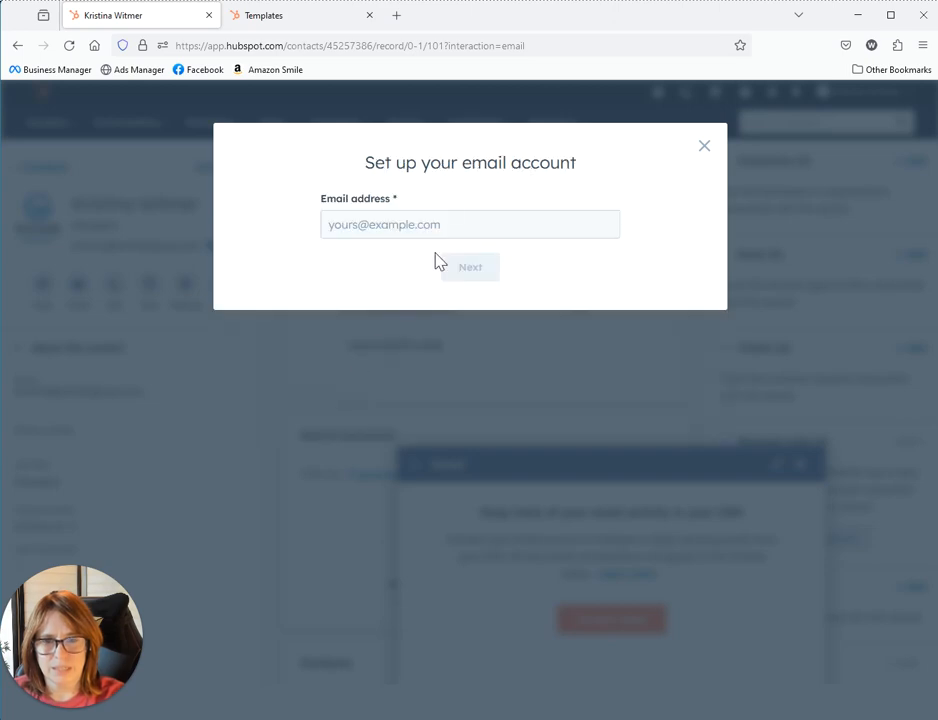
{"action": "left_click", "coordinate": [705, 148]}
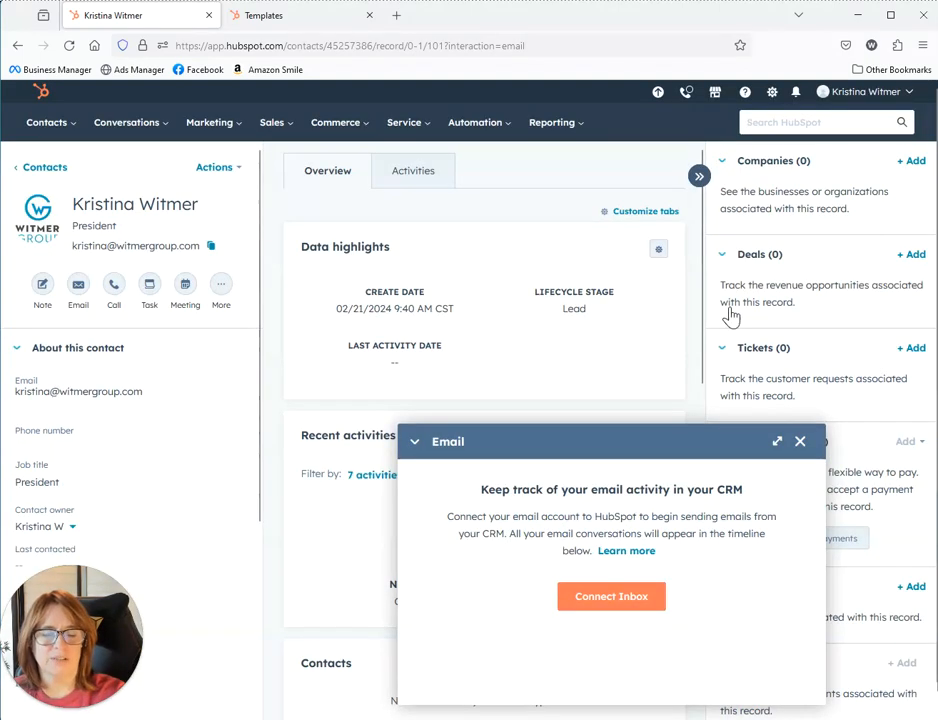
{"action": "left_click", "coordinate": [800, 442]}
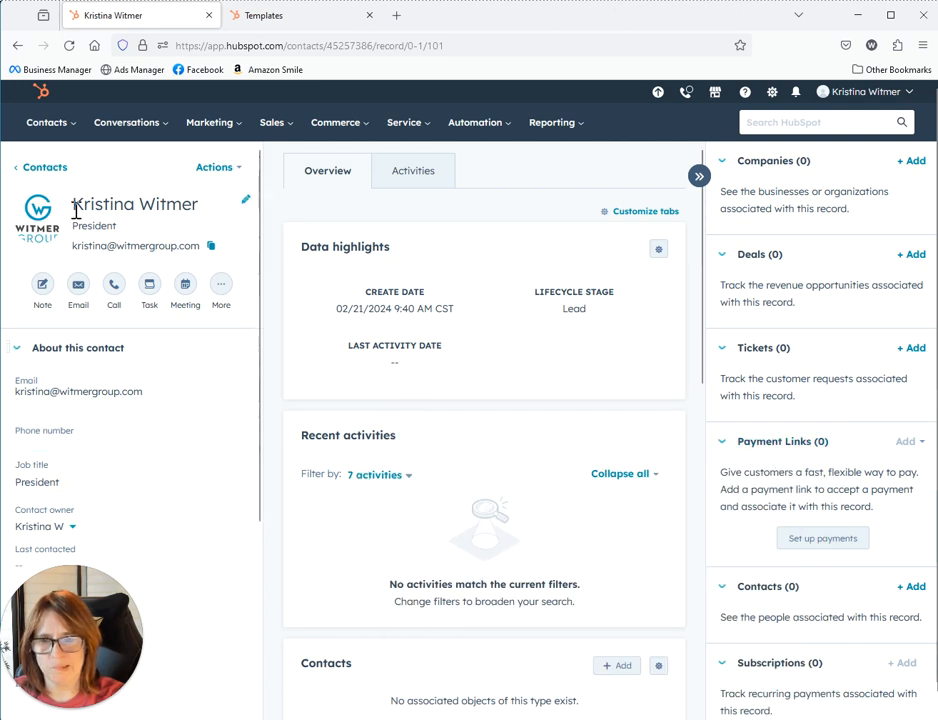
Retry the email and inbox connection, cancel the account setup again and close the panel
{"action": "left_click", "coordinate": [78, 287]}
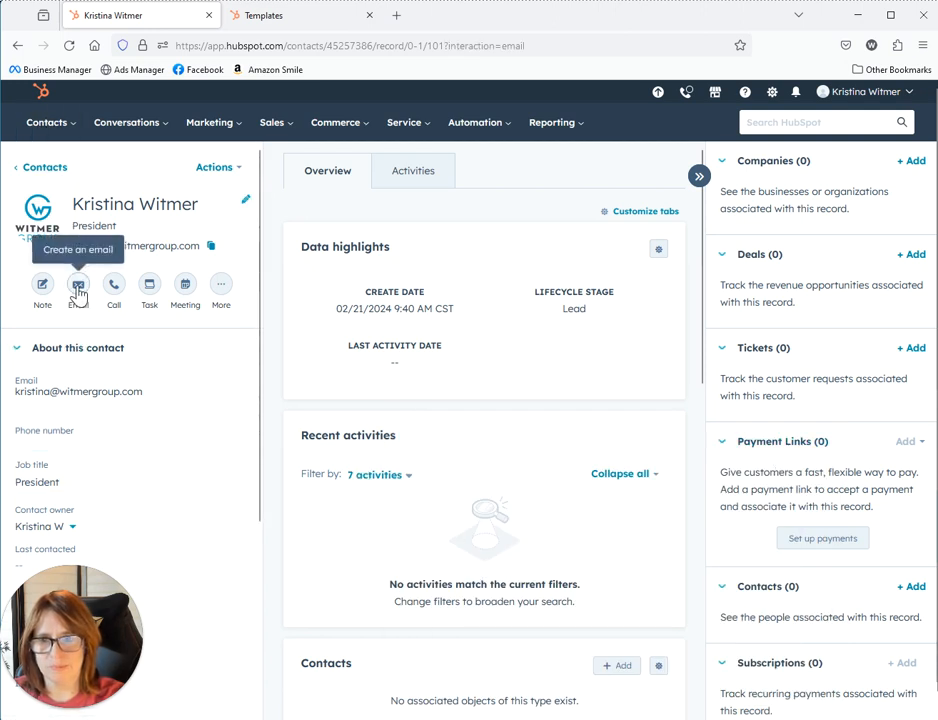
{"action": "left_click", "coordinate": [612, 600]}
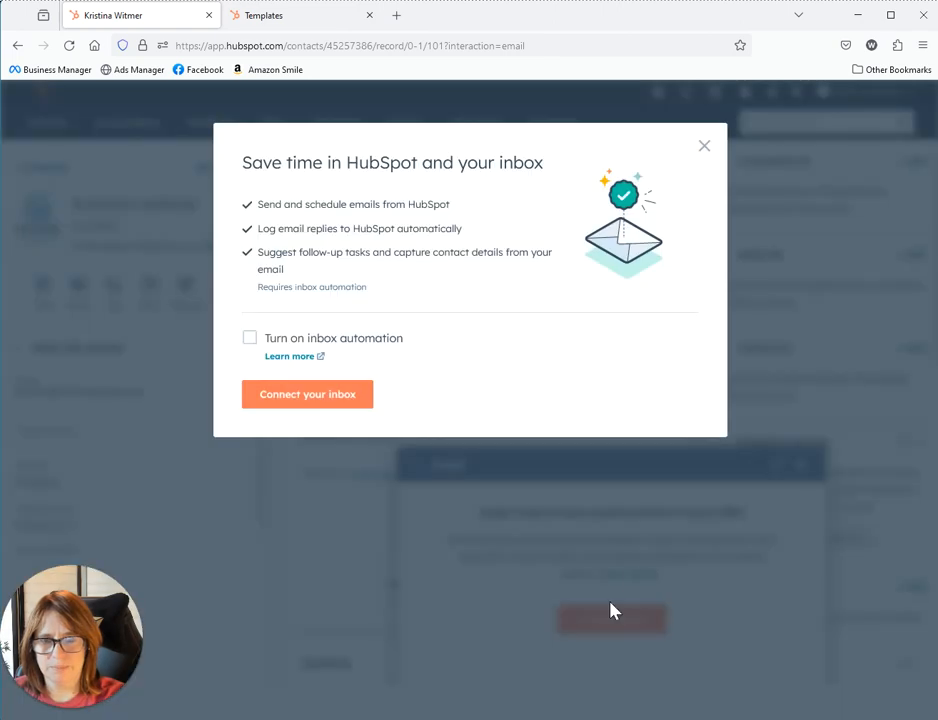
{"action": "left_click", "coordinate": [247, 339]}
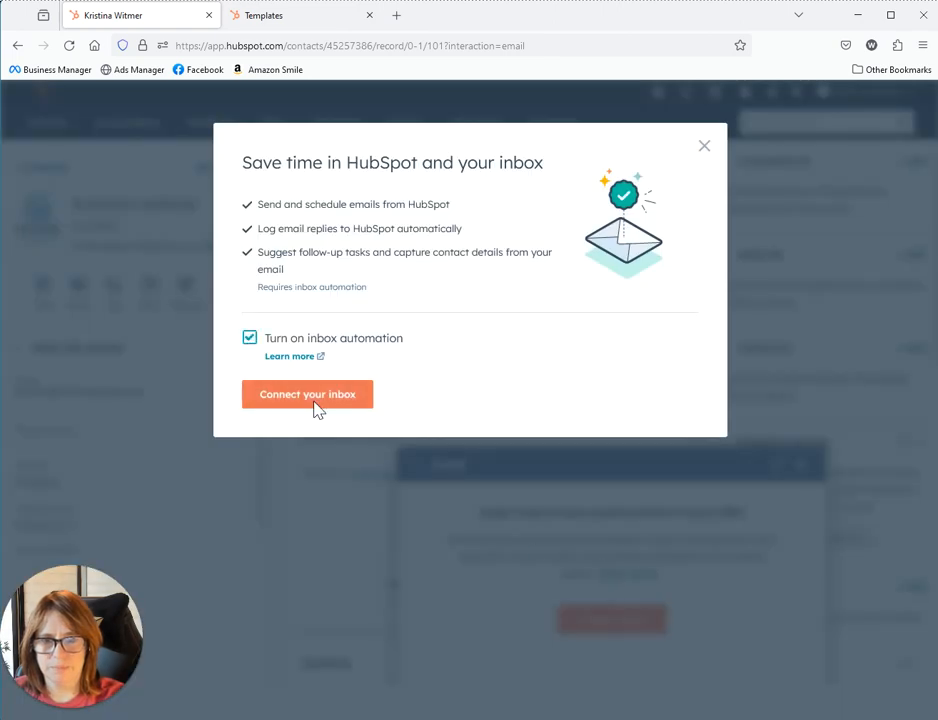
{"action": "left_click", "coordinate": [314, 400]}
{"action": "left_click", "coordinate": [410, 226]}
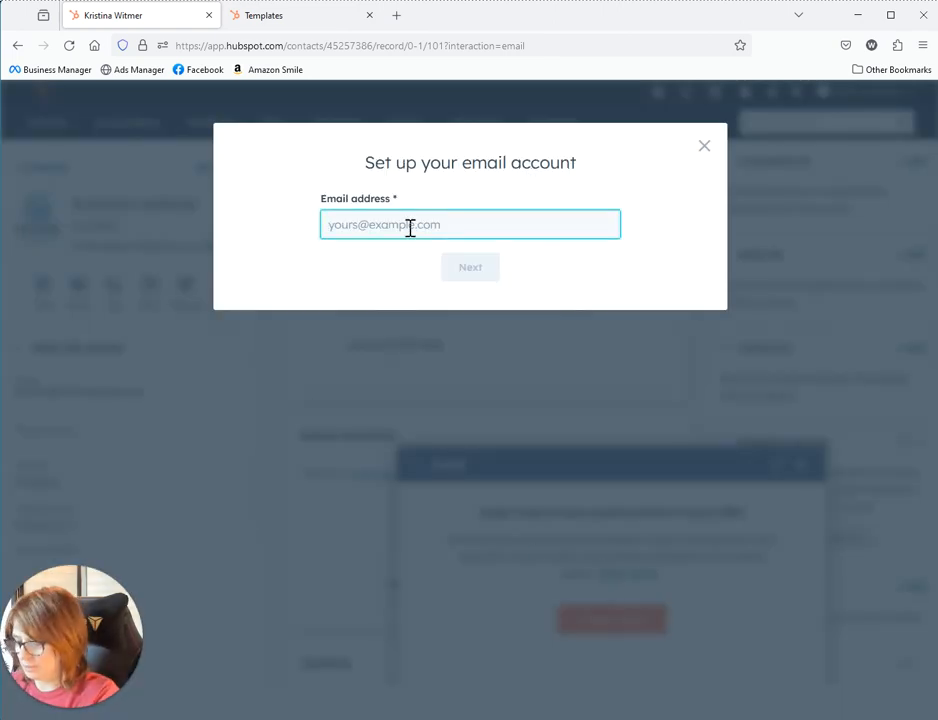
{"action": "left_click", "coordinate": [704, 146]}
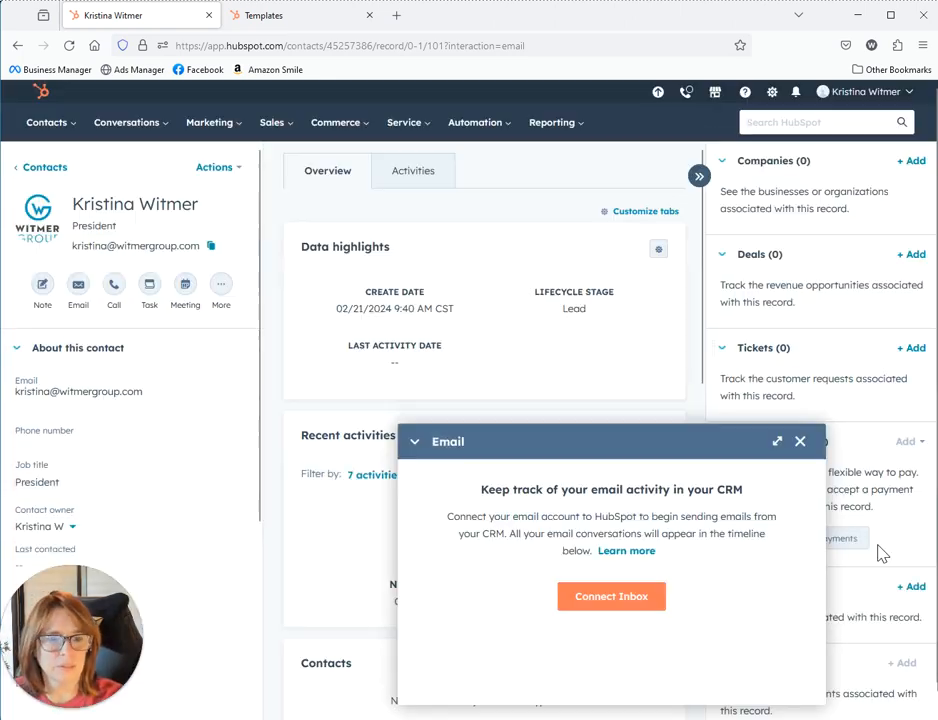
{"action": "left_click", "coordinate": [800, 446]}
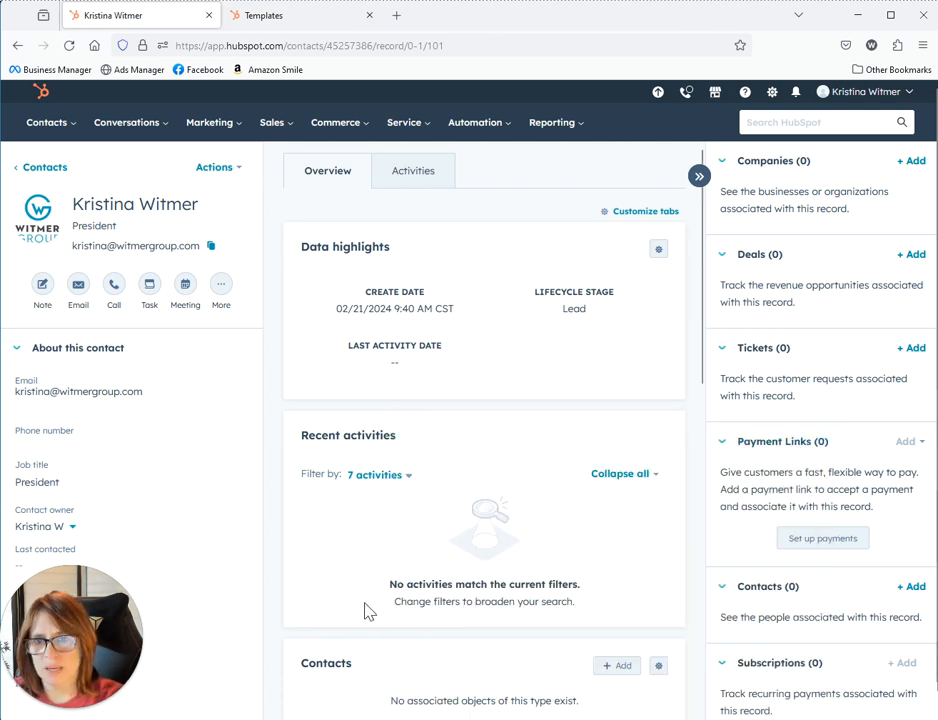
{"action": "mouse_move", "coordinate": [6, 614]}
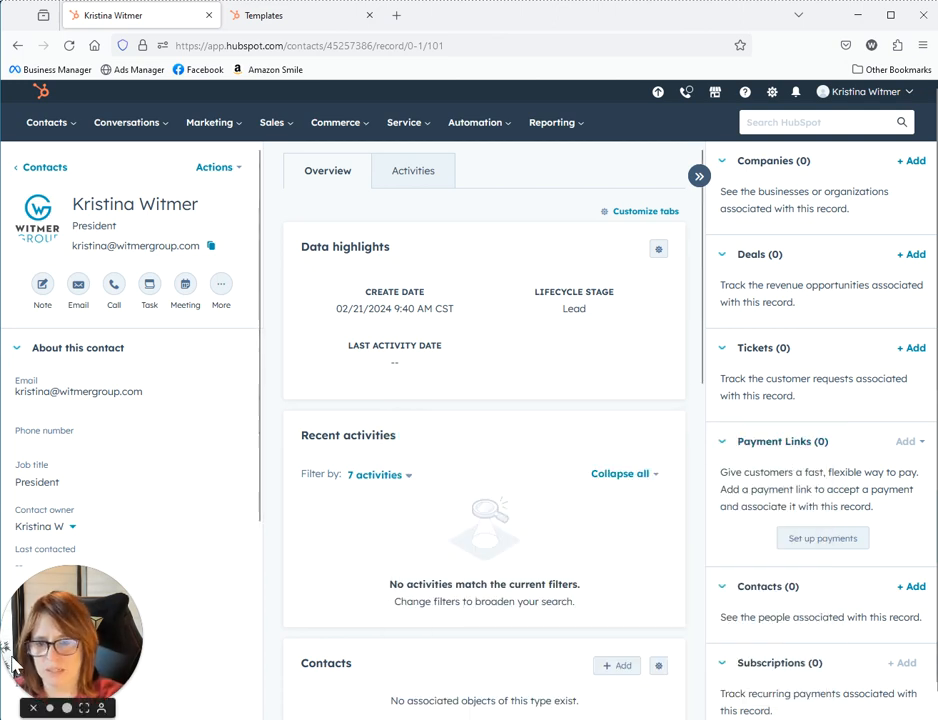
Open a new email draft to the President contact, sent from the connected Gmail account
{"action": "left_click", "coordinate": [33, 708]}
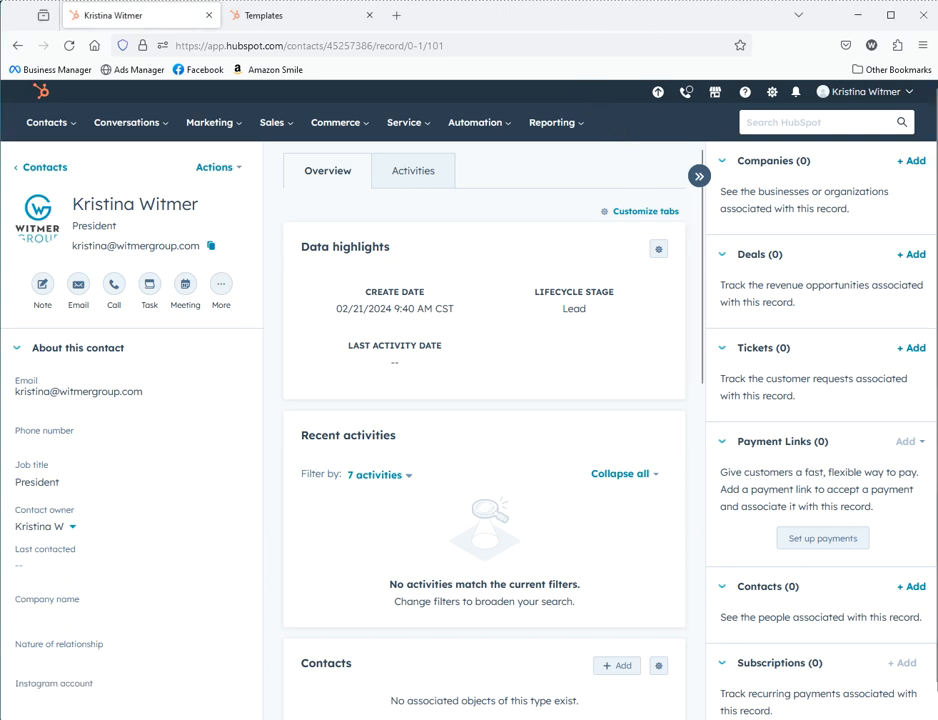
{"action": "left_click", "coordinate": [78, 285]}
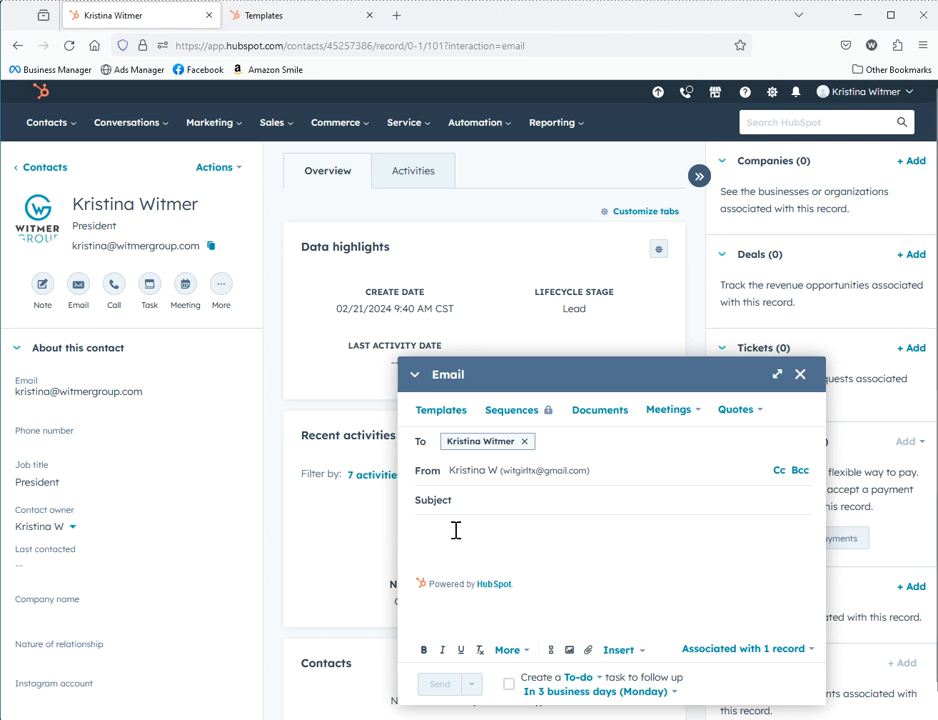
Look through the available templates without choosing one, then show the Conversations menu options
{"action": "left_click", "coordinate": [434, 416]}
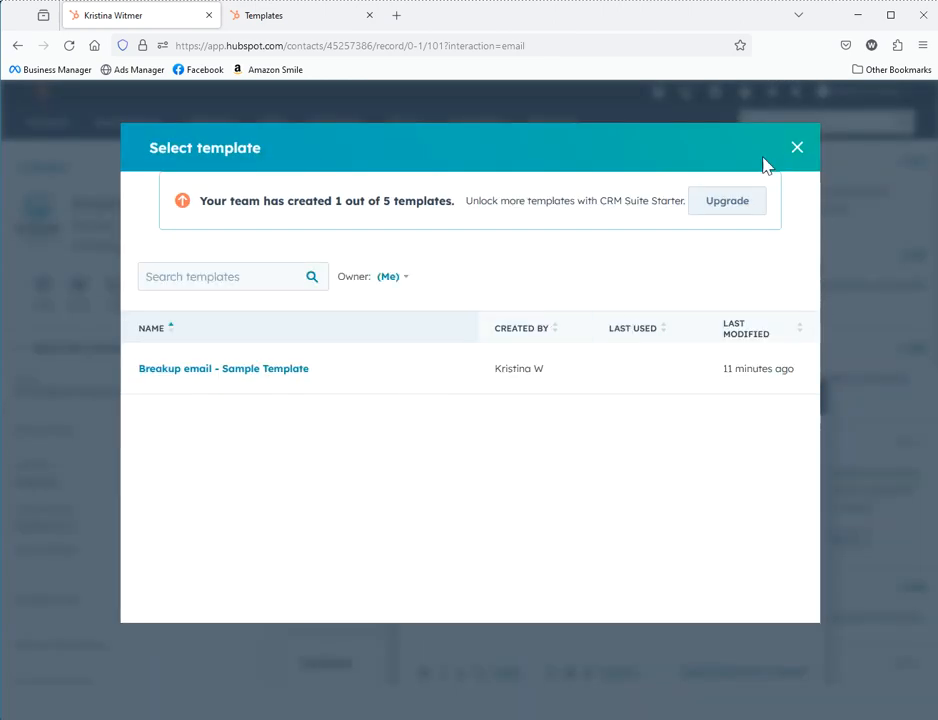
{"action": "left_click", "coordinate": [797, 149]}
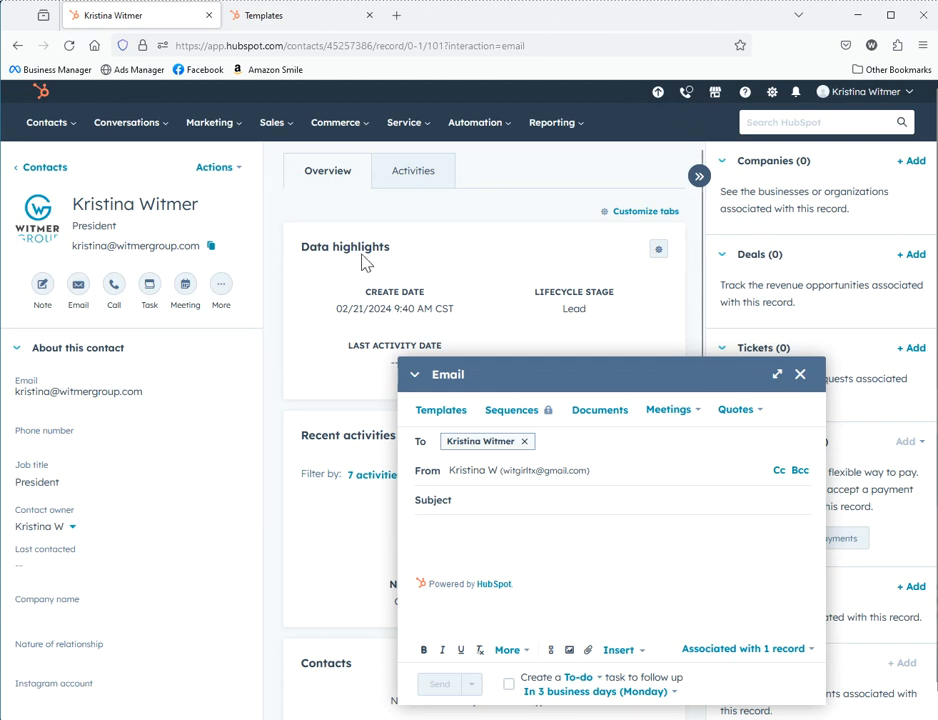
{"action": "left_click", "coordinate": [54, 129]}
{"action": "mouse_move", "coordinate": [121, 129]}
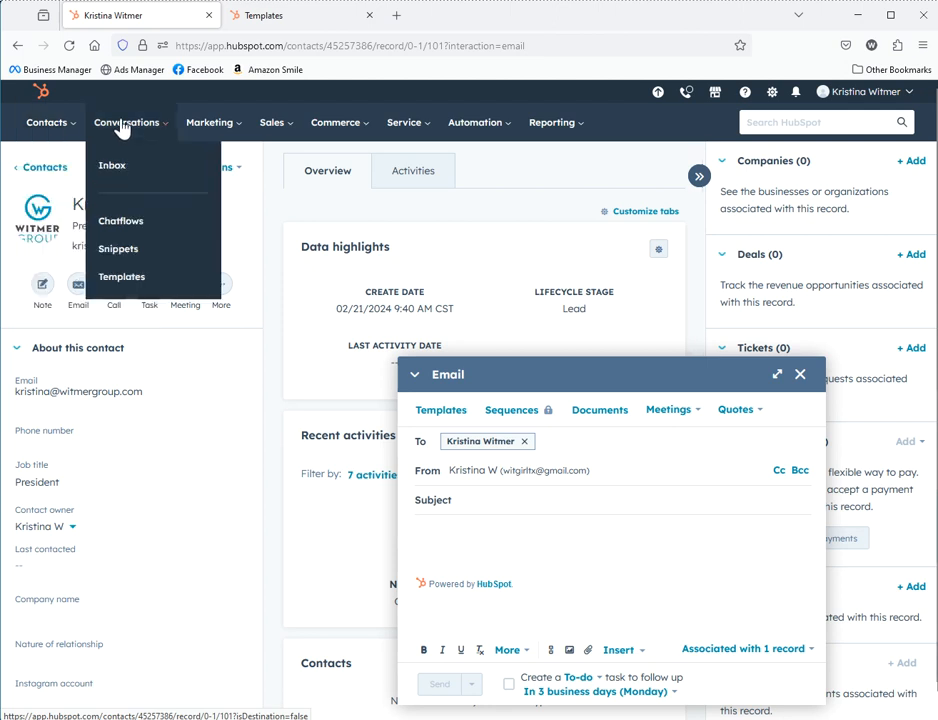
On the Templates page, browse the template library and close it without picking a template
{"action": "left_click", "coordinate": [266, 17]}
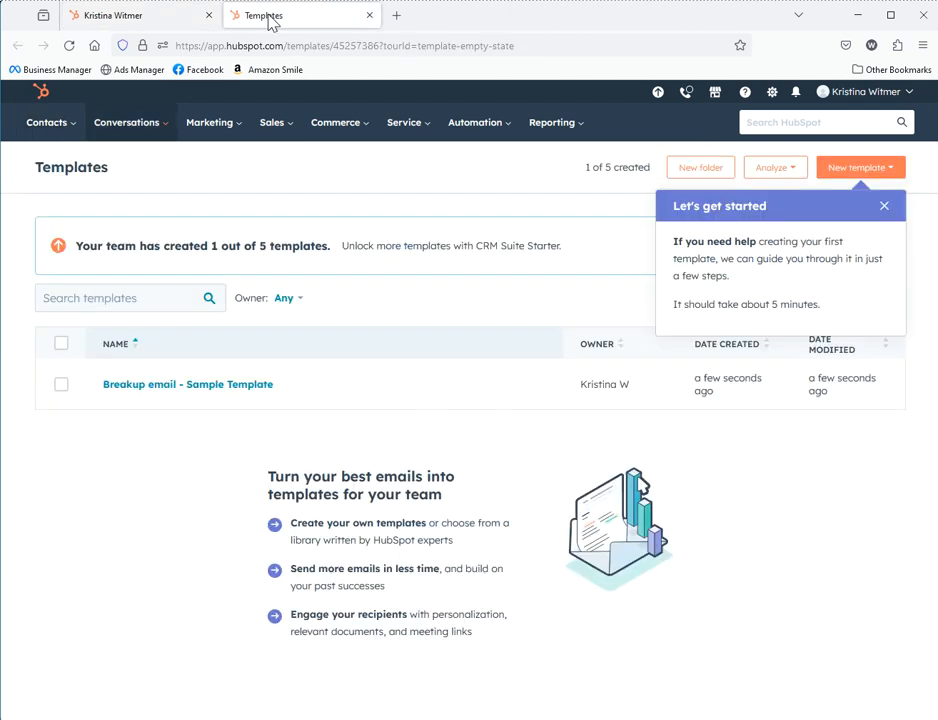
{"action": "left_click", "coordinate": [883, 207]}
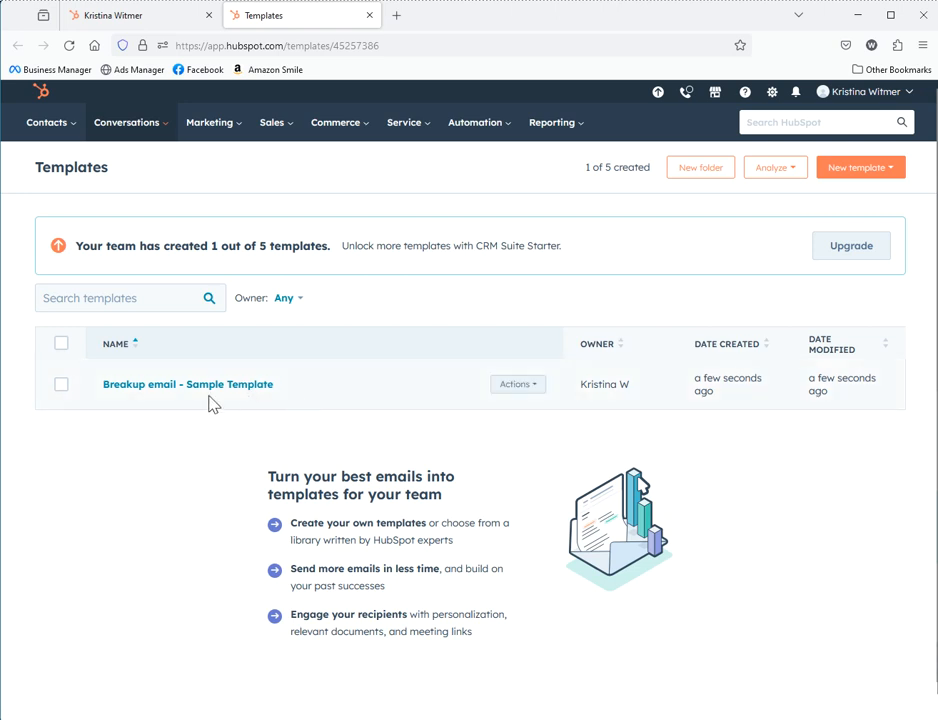
{"action": "left_click", "coordinate": [873, 172]}
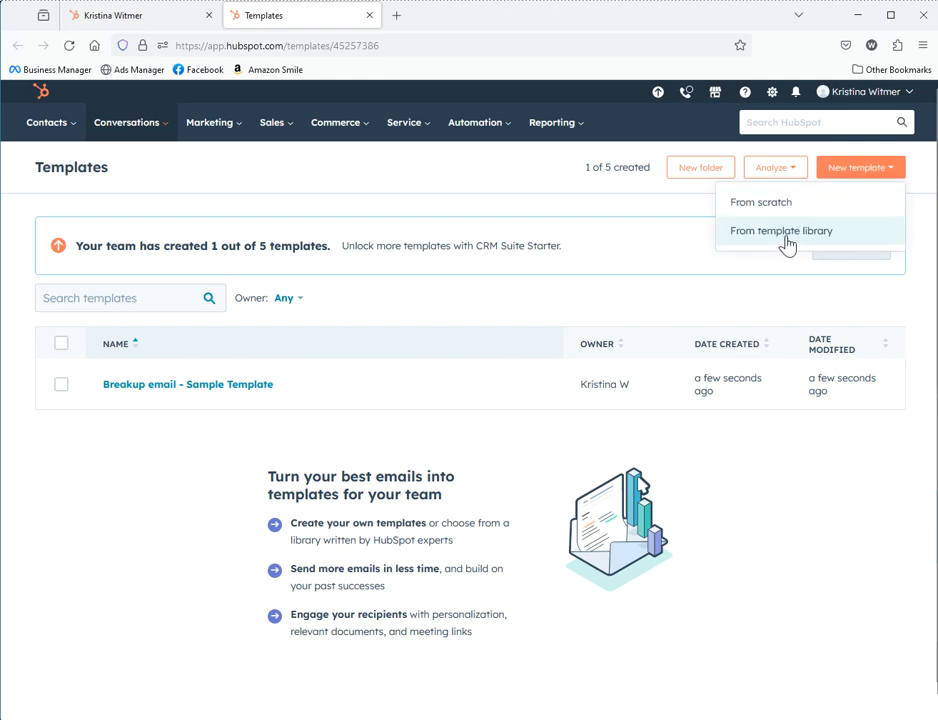
{"action": "left_click", "coordinate": [786, 240]}
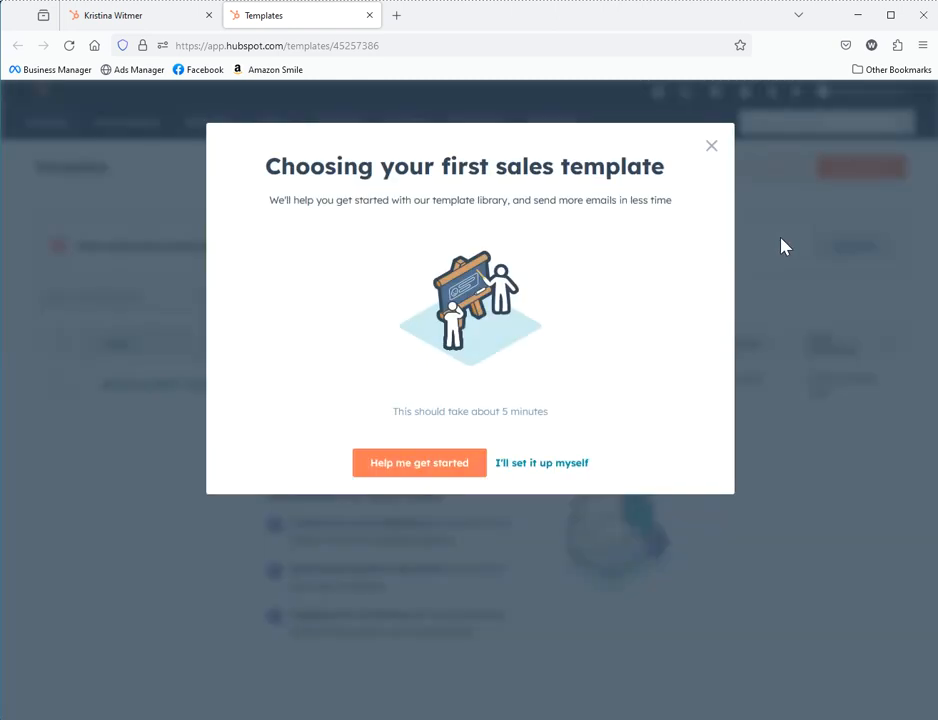
{"action": "left_click", "coordinate": [510, 466]}
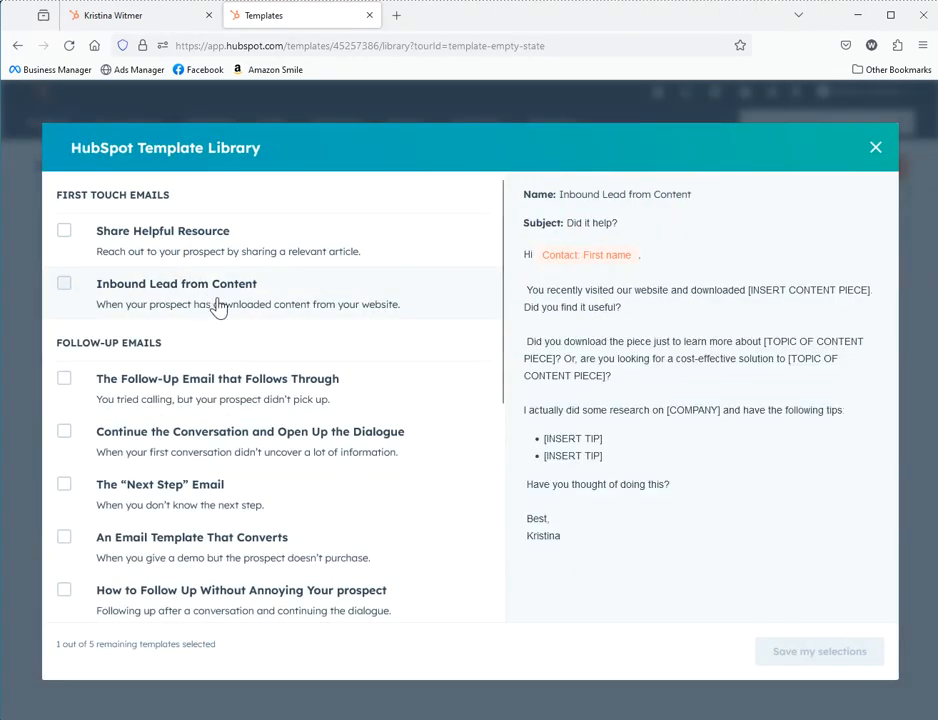
{"action": "scroll", "coordinate": [268, 517], "scroll_direction": "down", "scroll_amount": 4}
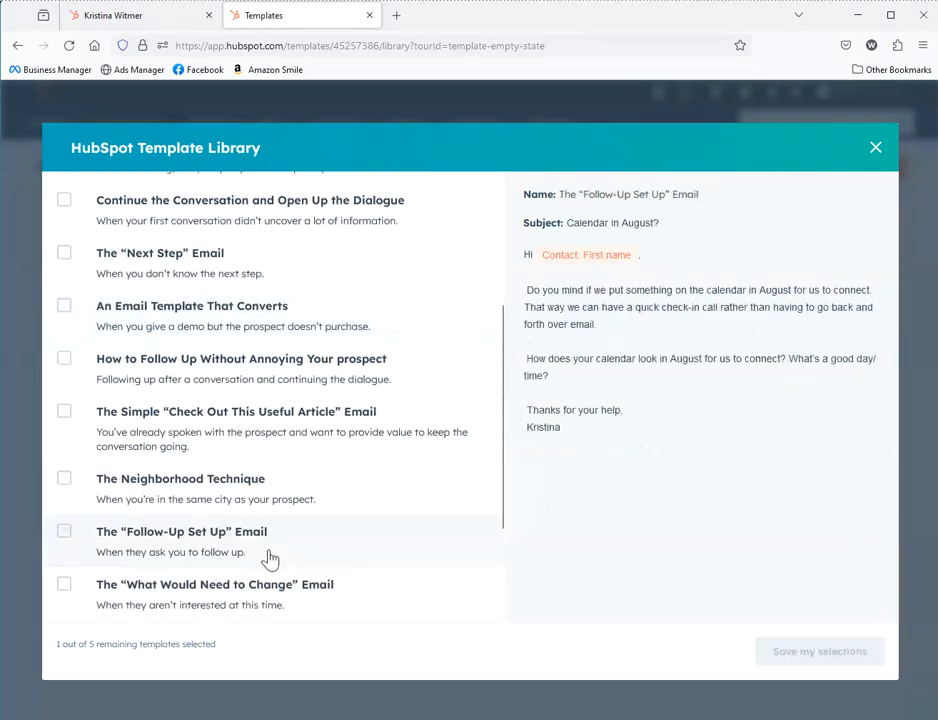
{"action": "scroll", "coordinate": [252, 560], "scroll_direction": "up", "scroll_amount": 4}
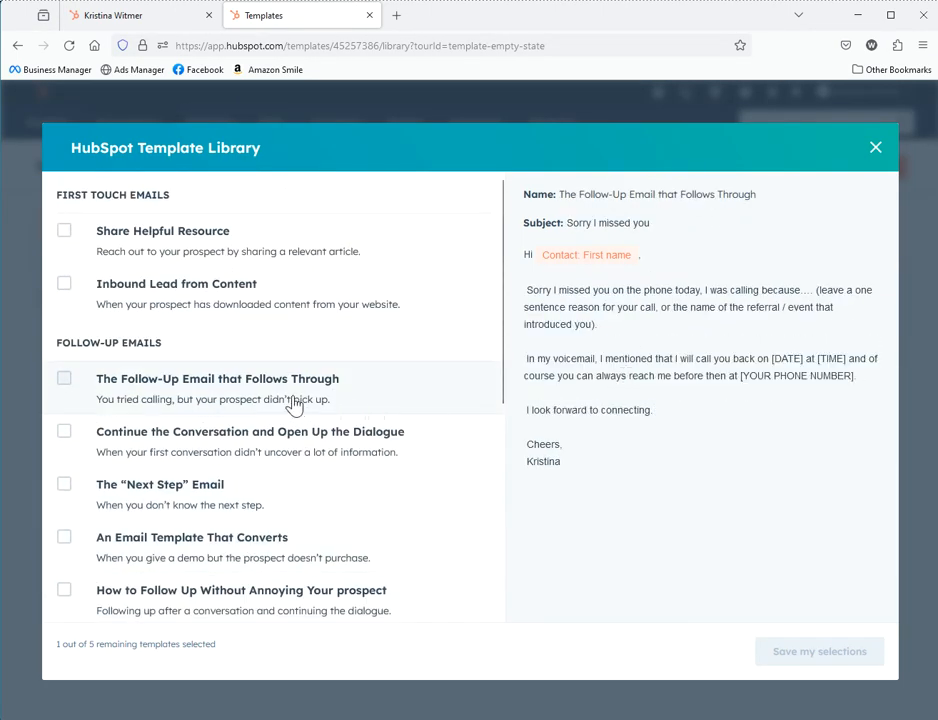
{"action": "left_click", "coordinate": [876, 150]}
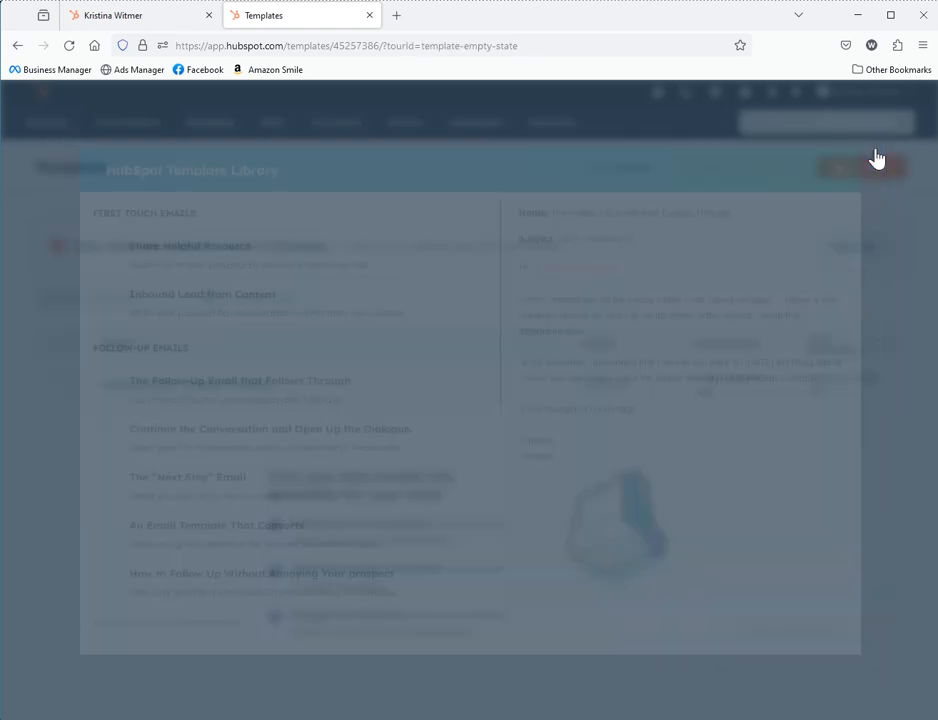
Start a blank template from scratch and select the whole email draft in Word
{"action": "left_click", "coordinate": [853, 172]}
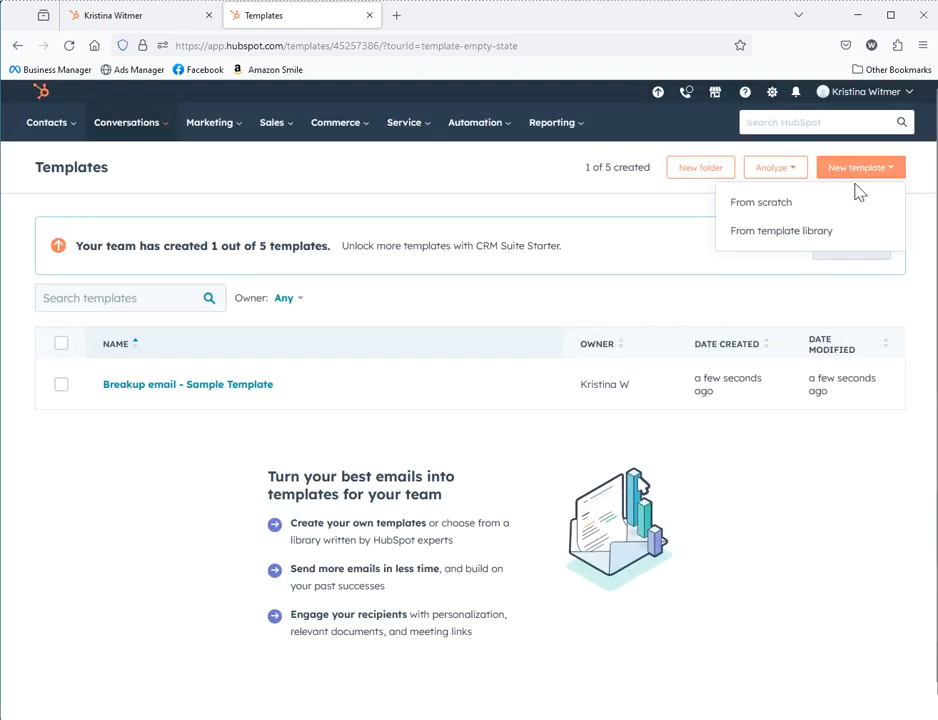
{"action": "left_click", "coordinate": [820, 210]}
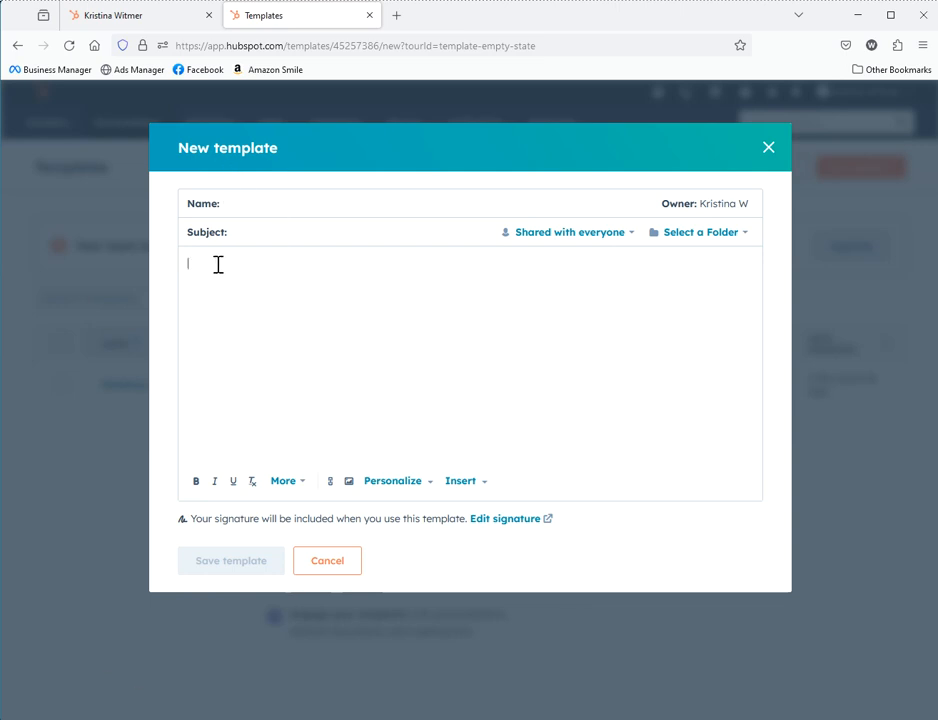
{"action": "key", "text": "alt+Tab"}
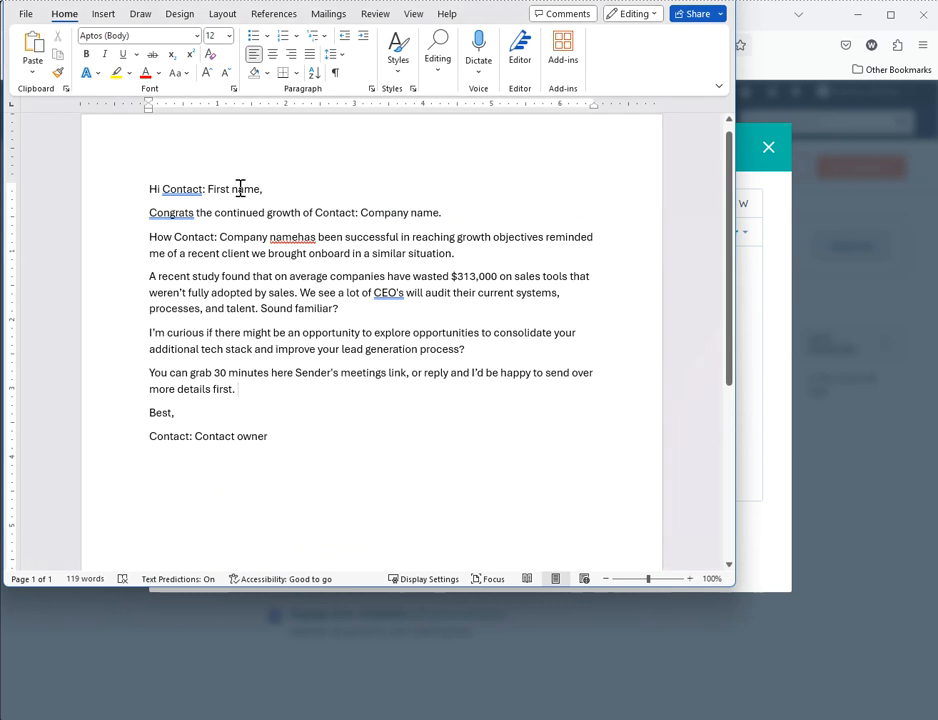
{"action": "left_click_drag", "start_coordinate": [147, 188], "coordinate": [308, 437]}
{"action": "key", "text": "ctrl+c"}
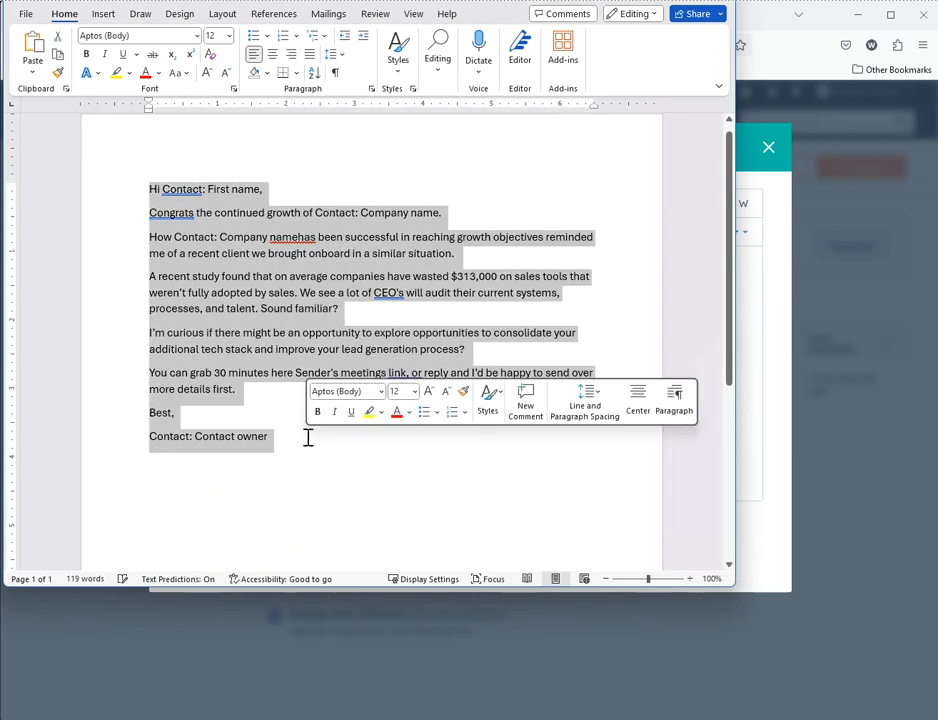
Paste the email draft into the template body without formatting and add a line after the greeting
{"action": "left_click", "coordinate": [756, 529]}
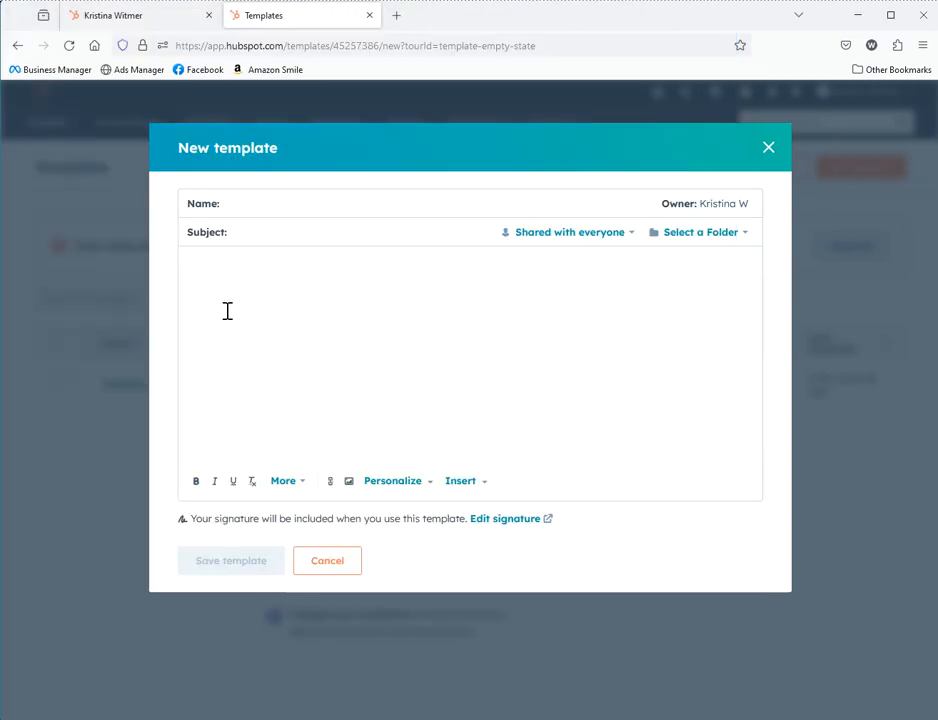
{"action": "left_click", "coordinate": [232, 272]}
{"action": "right_click", "coordinate": [232, 272]}
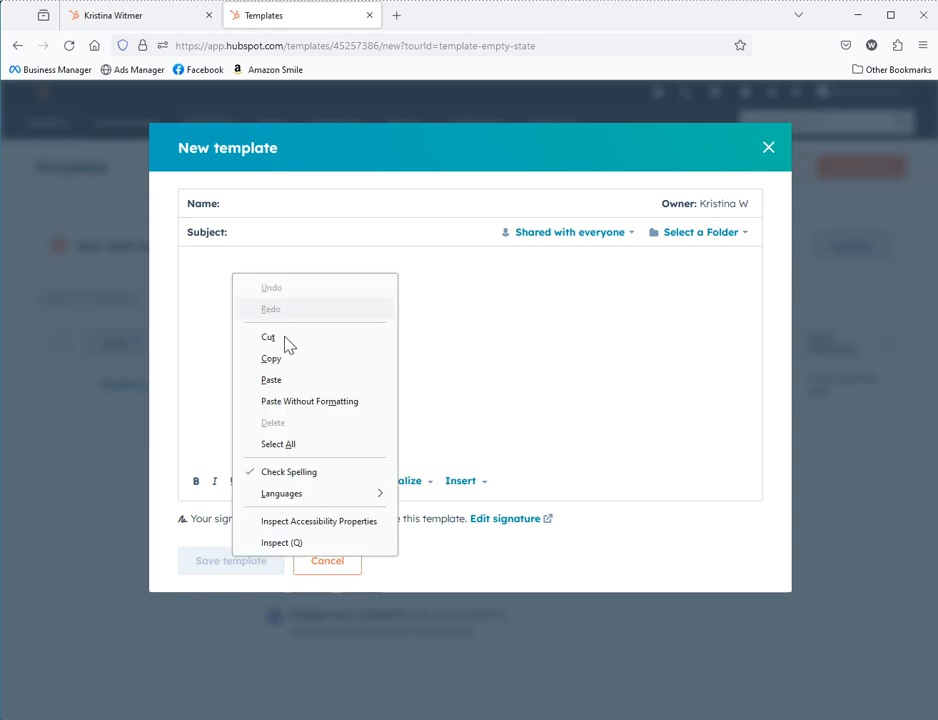
{"action": "left_click", "coordinate": [292, 408]}
{"action": "left_click", "coordinate": [305, 260]}
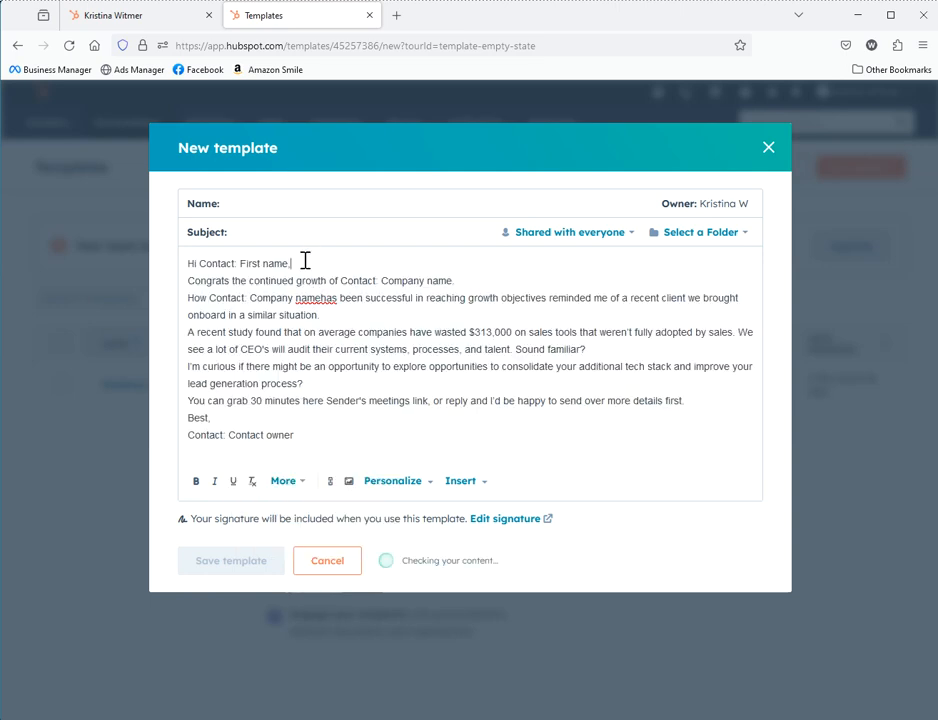
{"action": "key", "text": "Return"}
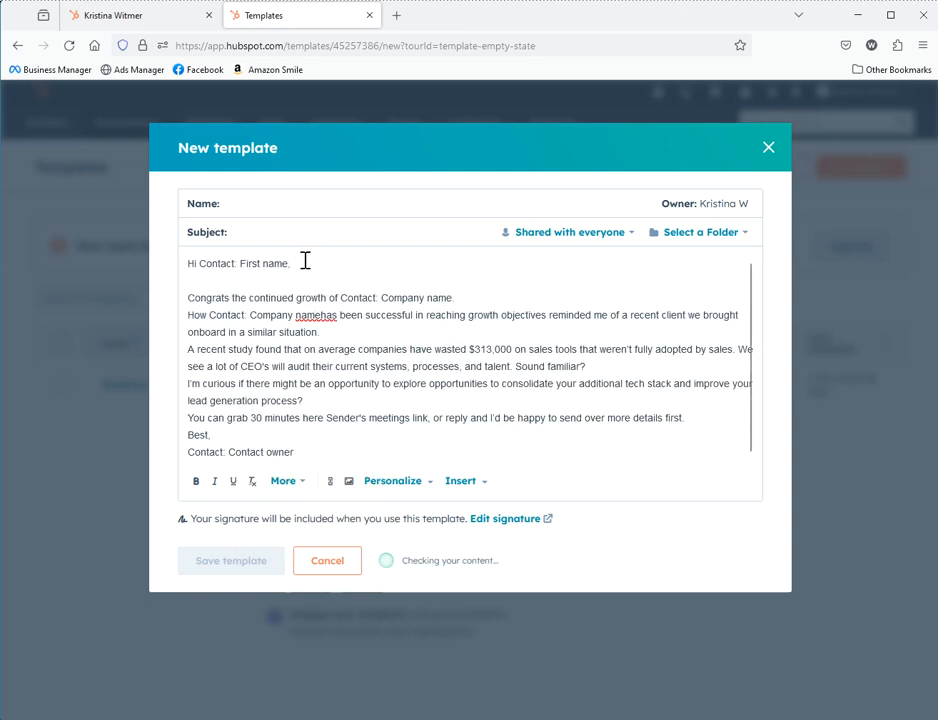
Name the template 'Intro Sales Email Cold'
{"action": "left_click", "coordinate": [293, 207]}
{"action": "type", "text": "Intr"}
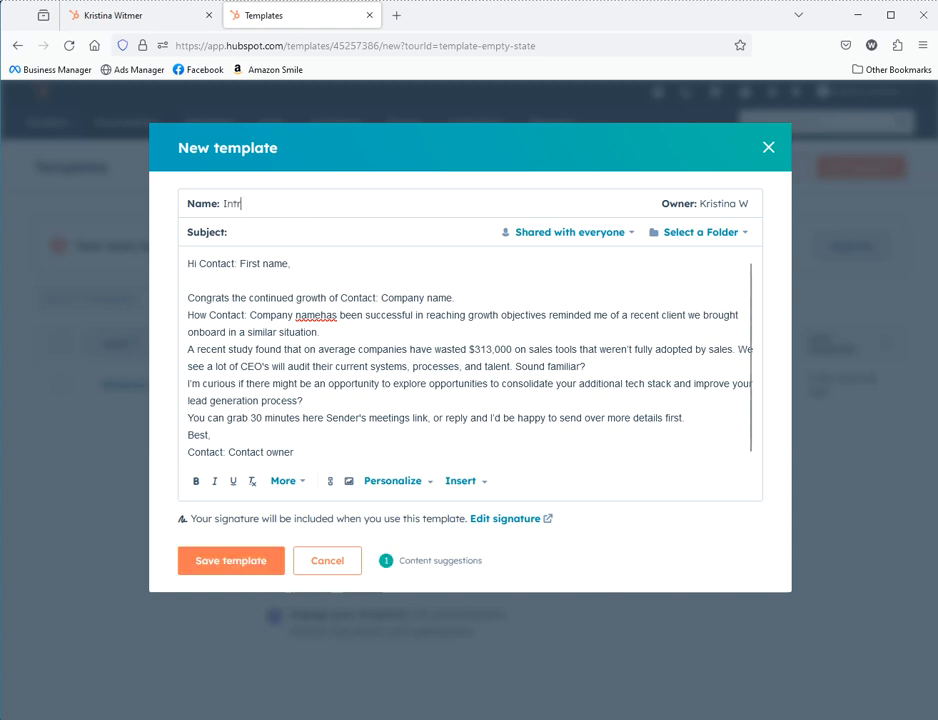
{"action": "type", "text": "o Sales Email Cold"}
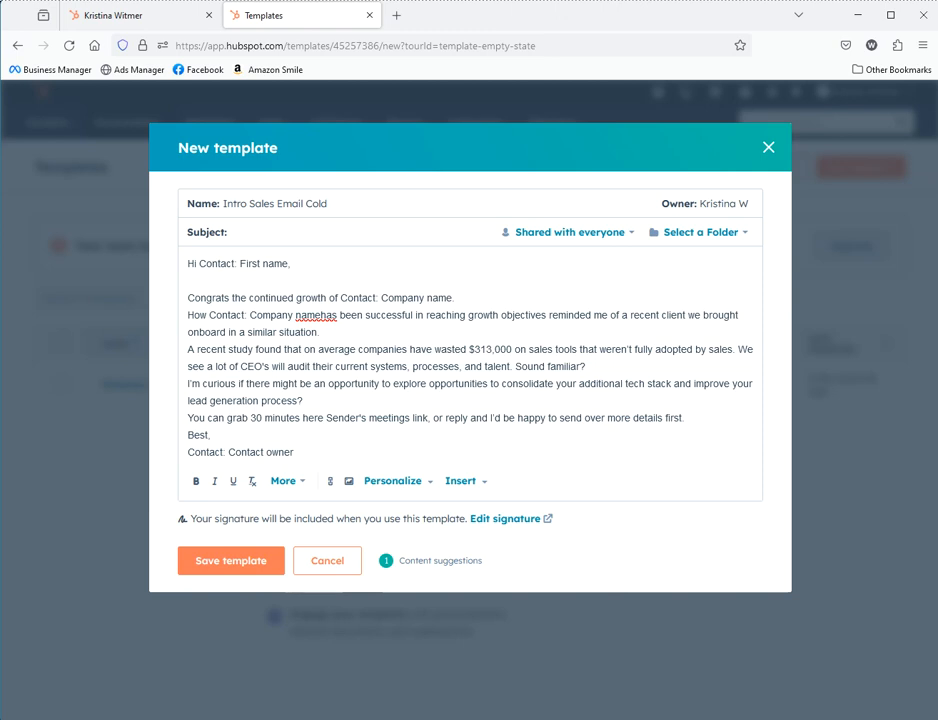
{"action": "left_click", "coordinate": [274, 238]}
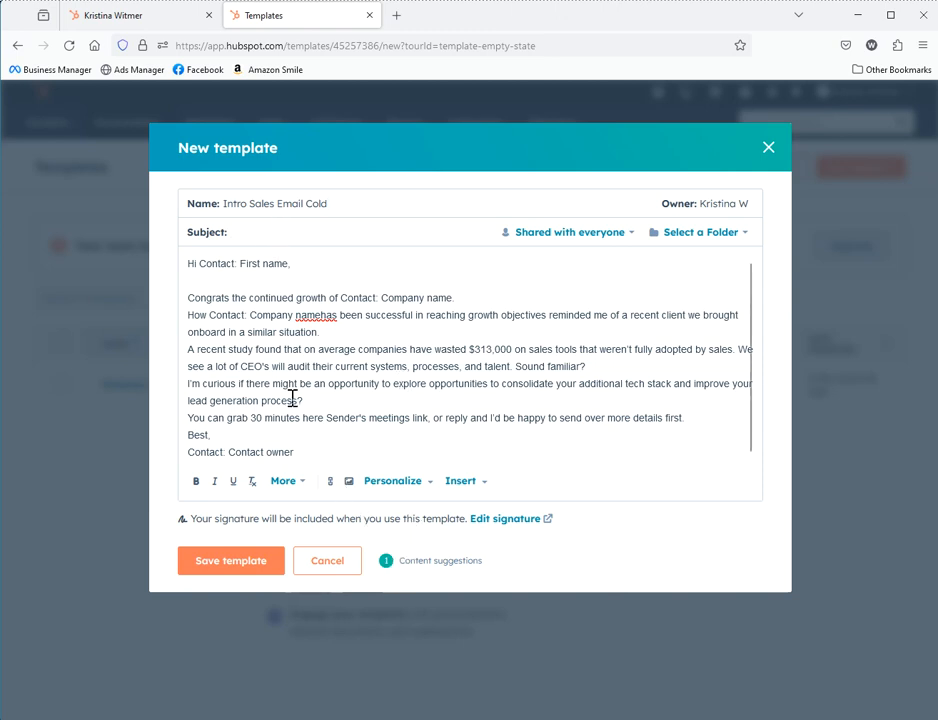
Add blank lines after each paragraph, from the Congrats sentence through the meeting-link sentence
{"action": "left_click", "coordinate": [476, 295]}
{"action": "key", "text": "Return"}
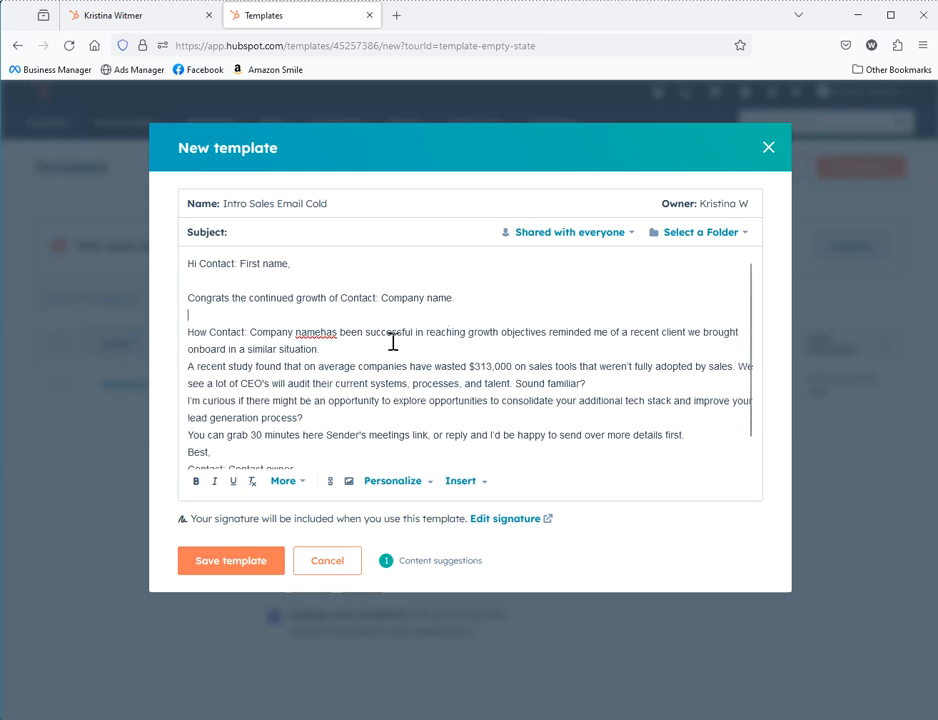
{"action": "left_click", "coordinate": [379, 349]}
{"action": "key", "text": "Return"}
{"action": "left_click", "coordinate": [600, 401]}
{"action": "key", "text": "Return"}
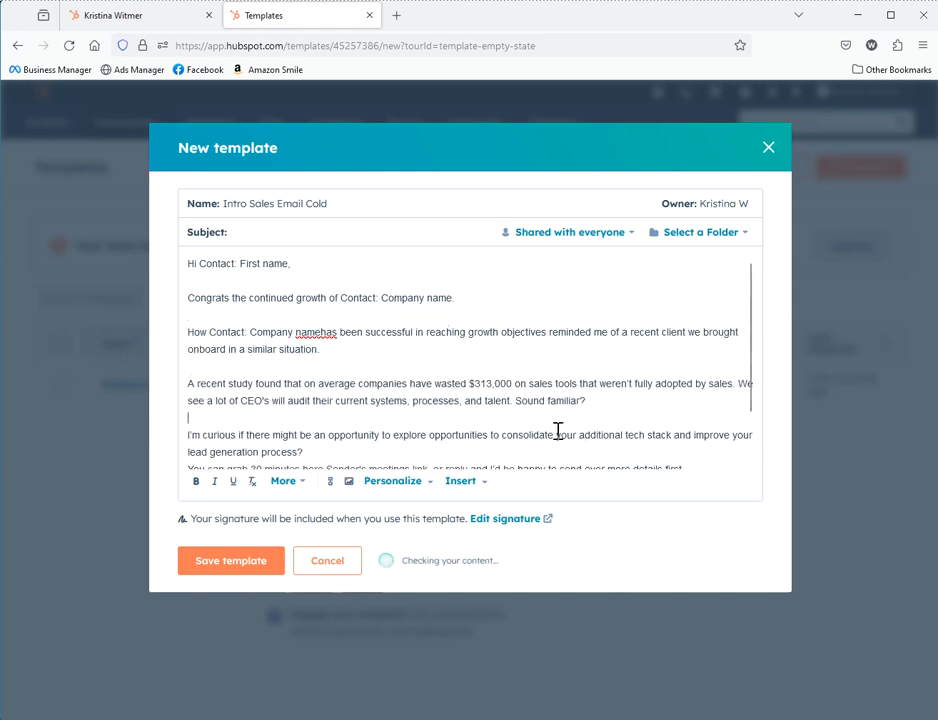
{"action": "left_click", "coordinate": [452, 448]}
{"action": "key", "text": "Return"}
{"action": "scroll", "coordinate": [490, 430], "scroll_direction": "down", "scroll_amount": 1}
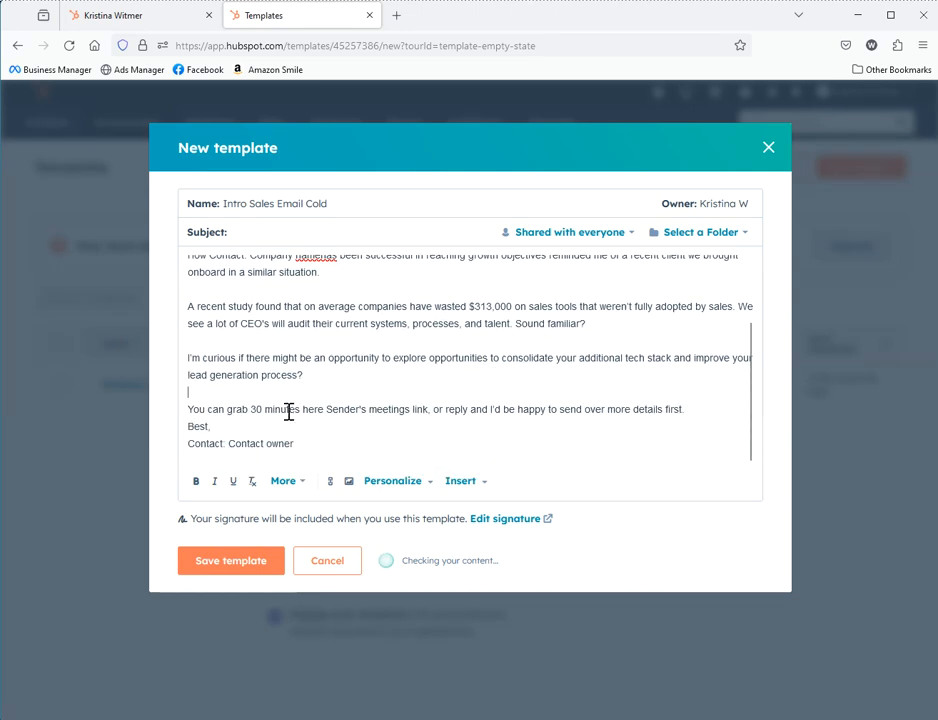
{"action": "left_click", "coordinate": [697, 419]}
{"action": "key", "text": "Return"}
{"action": "scroll", "coordinate": [334, 441], "scroll_direction": "up", "scroll_amount": 3}
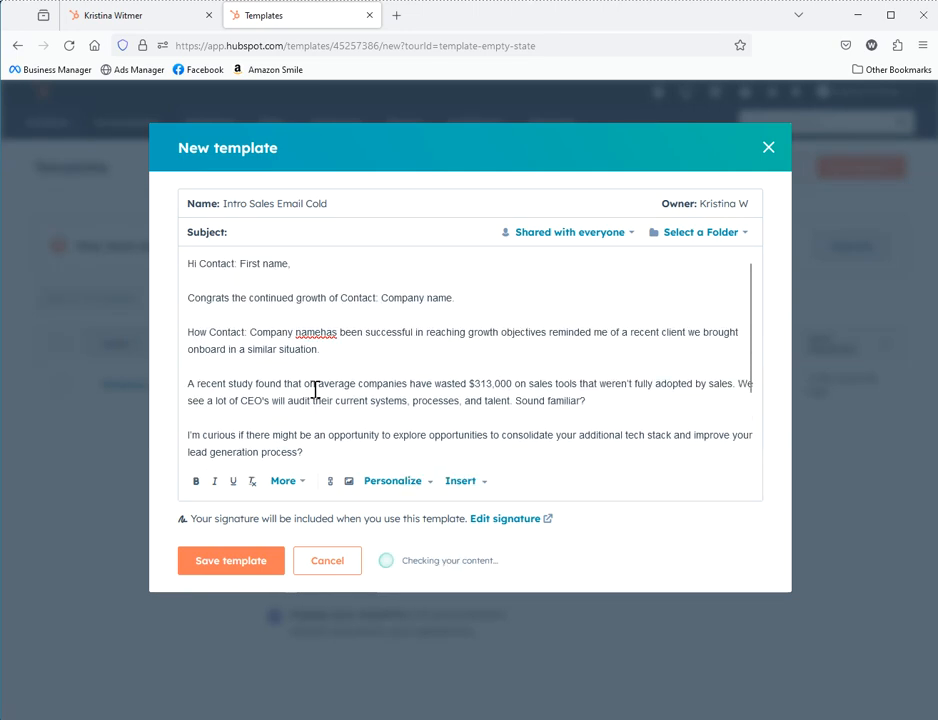
Delete the plain-text greeting line
{"action": "left_click_drag", "start_coordinate": [289, 265], "coordinate": [197, 266]}
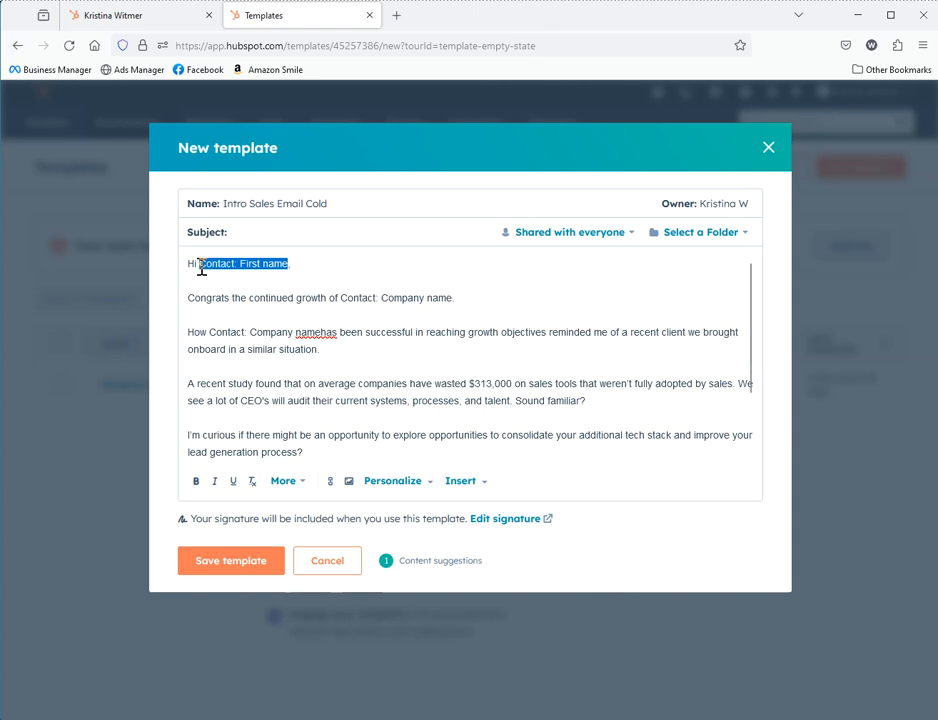
{"action": "left_click_drag", "start_coordinate": [289, 265], "coordinate": [180, 275]}
{"action": "key", "text": "BackSpace"}
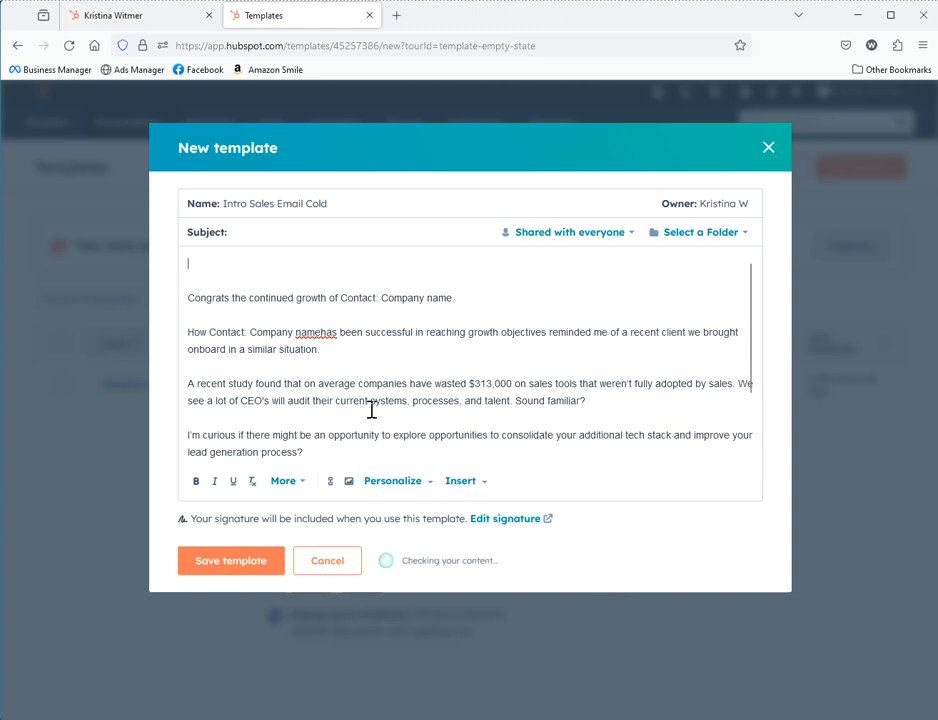
Insert the Contact: First name token as the greeting, add a comma, and fix 'namehas'
{"action": "left_click", "coordinate": [474, 489]}
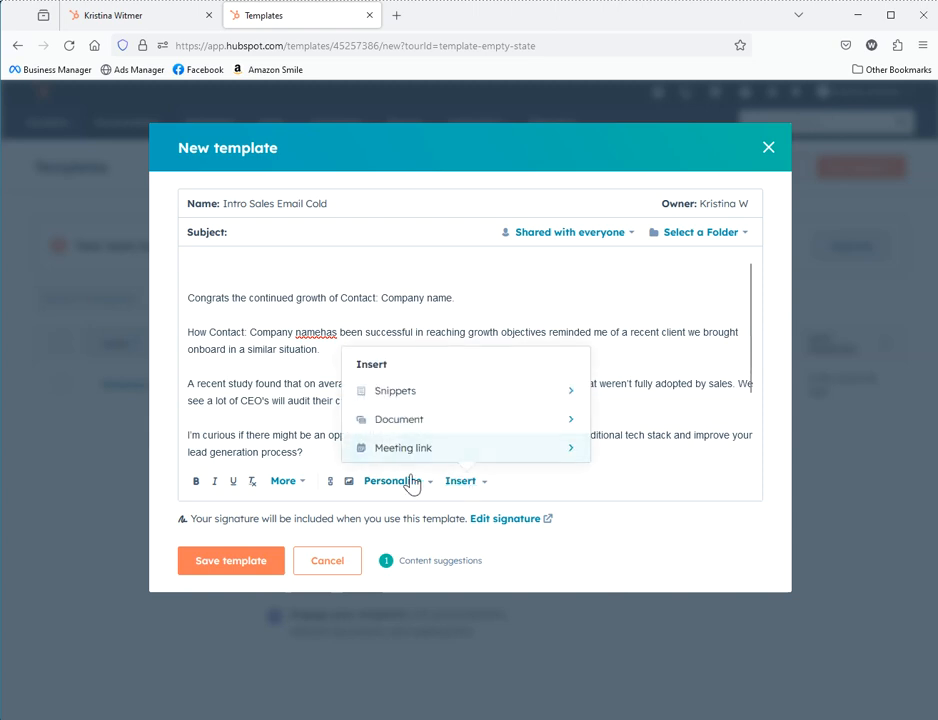
{"action": "left_click", "coordinate": [381, 490]}
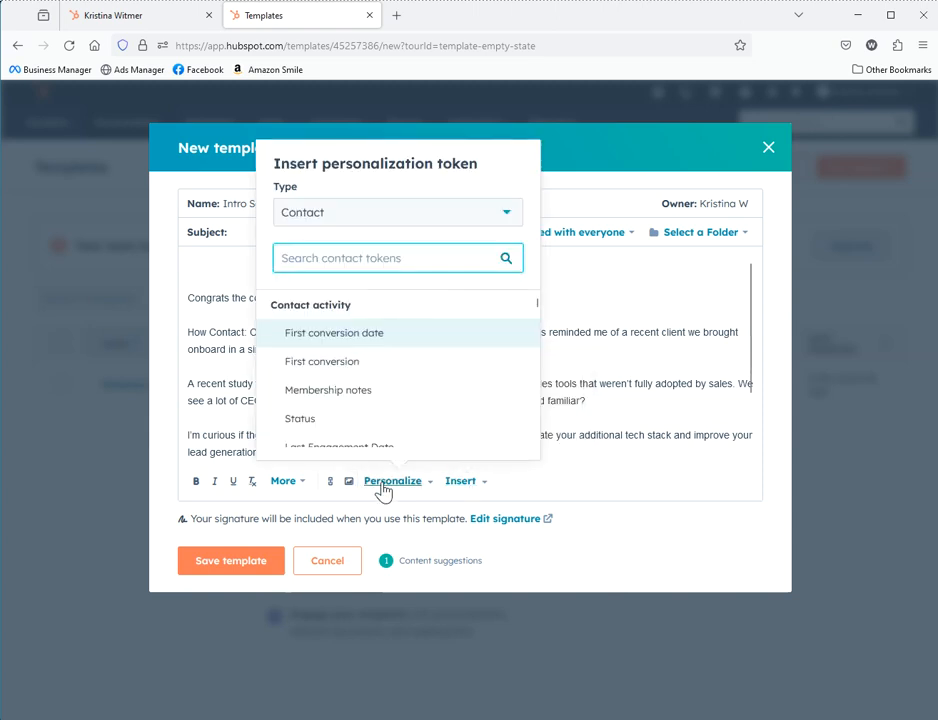
{"action": "type", "text": "name"}
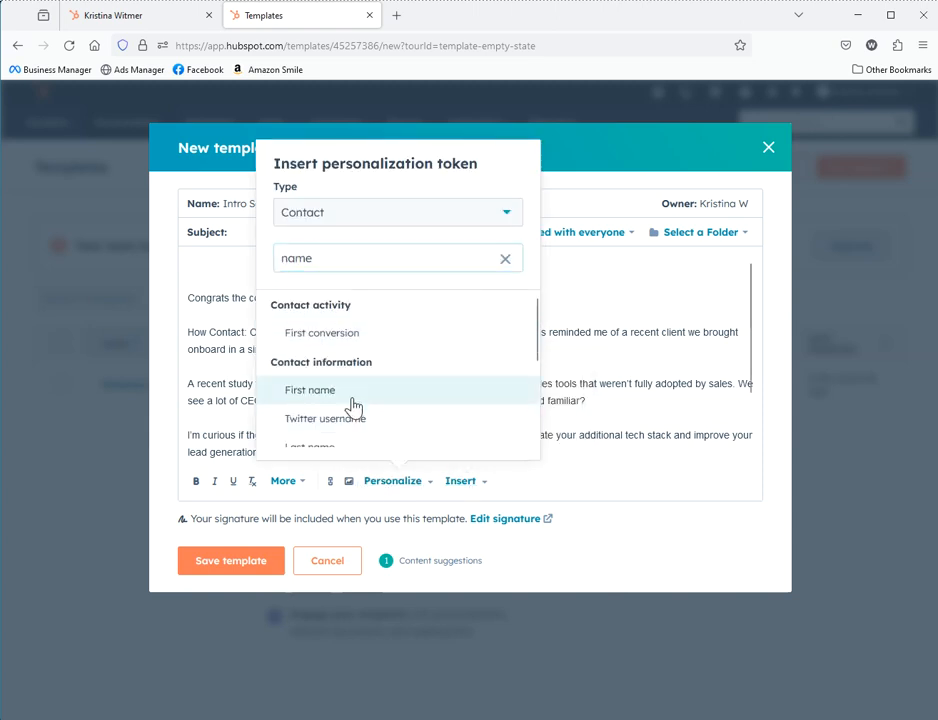
{"action": "left_click", "coordinate": [353, 405]}
{"action": "left_click", "coordinate": [620, 291]}
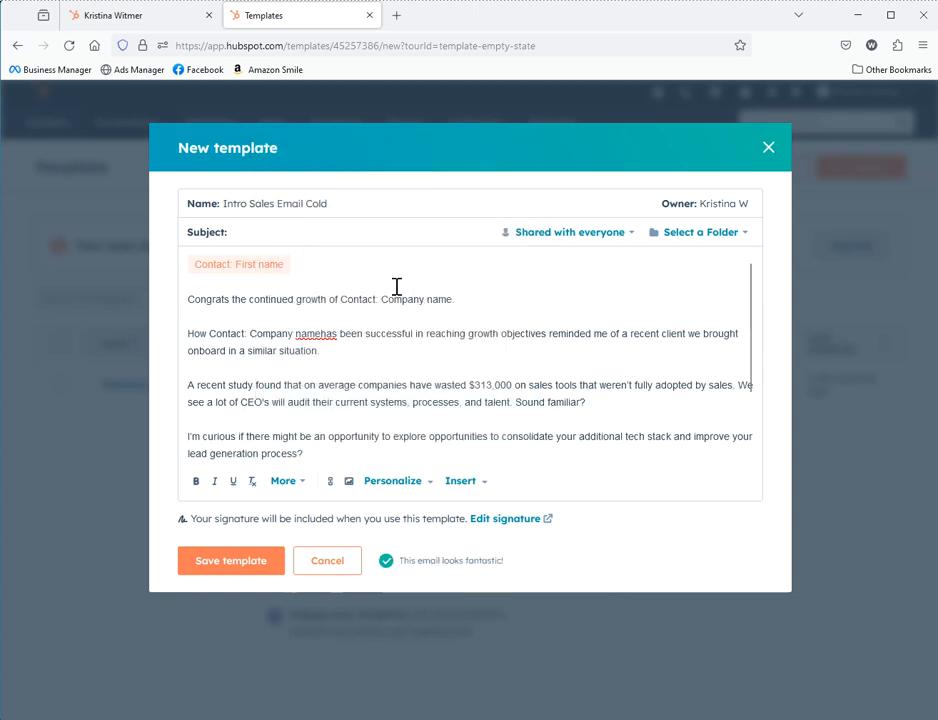
{"action": "type", "text": ","}
{"action": "left_click", "coordinate": [321, 334]}
{"action": "left_click", "coordinate": [271, 299]}
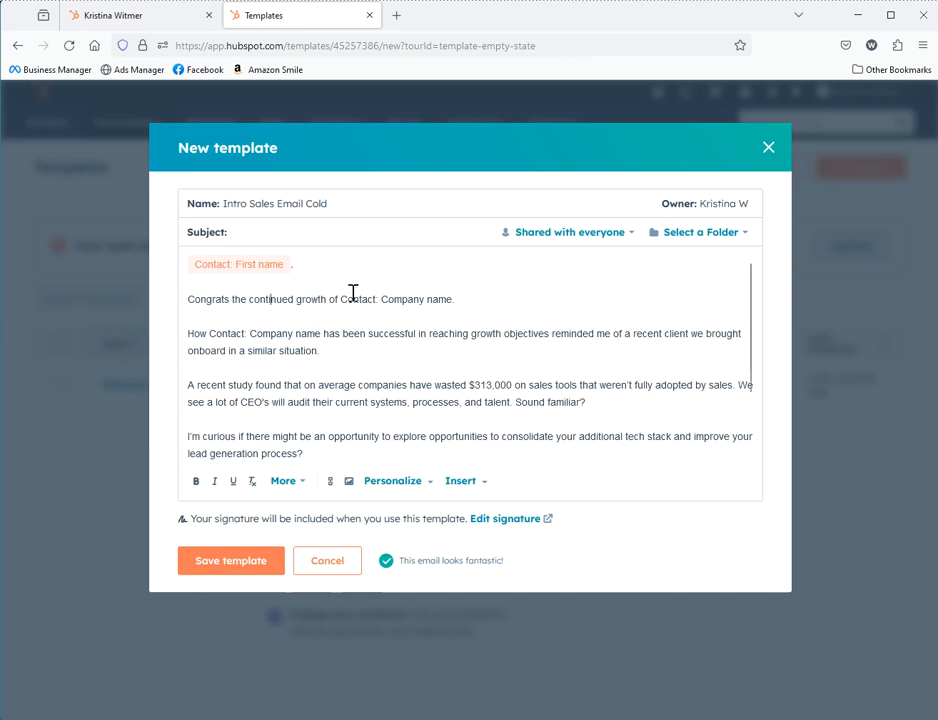
Replace the plain company name in the Congrats sentence with one Contact: Company name token
{"action": "left_click_drag", "start_coordinate": [341, 301], "coordinate": [450, 301]}
{"action": "key", "text": "BackSpace"}
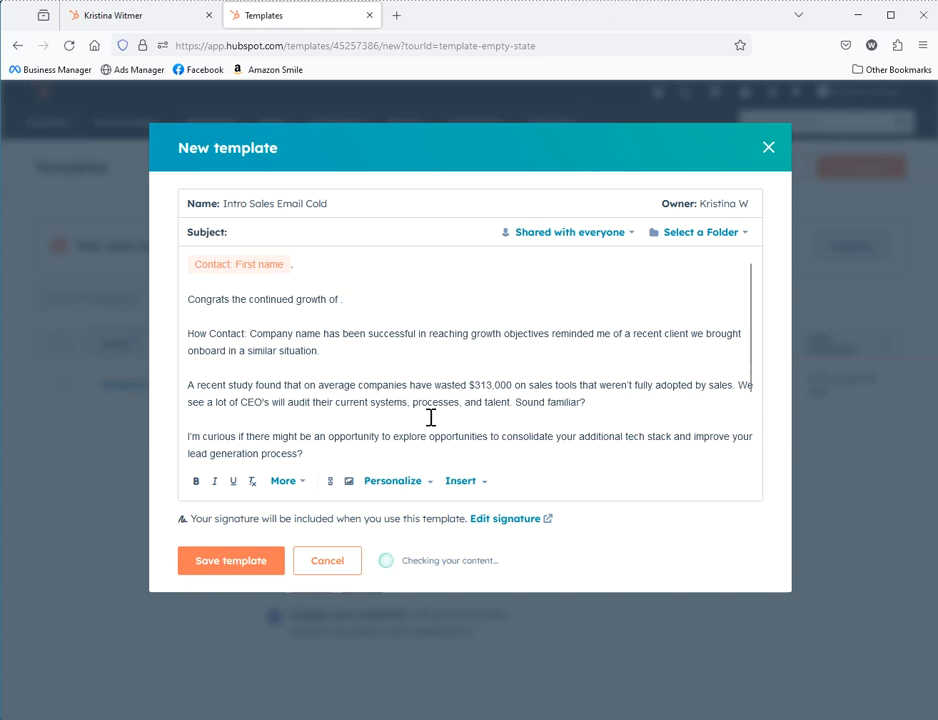
{"action": "left_click", "coordinate": [396, 485]}
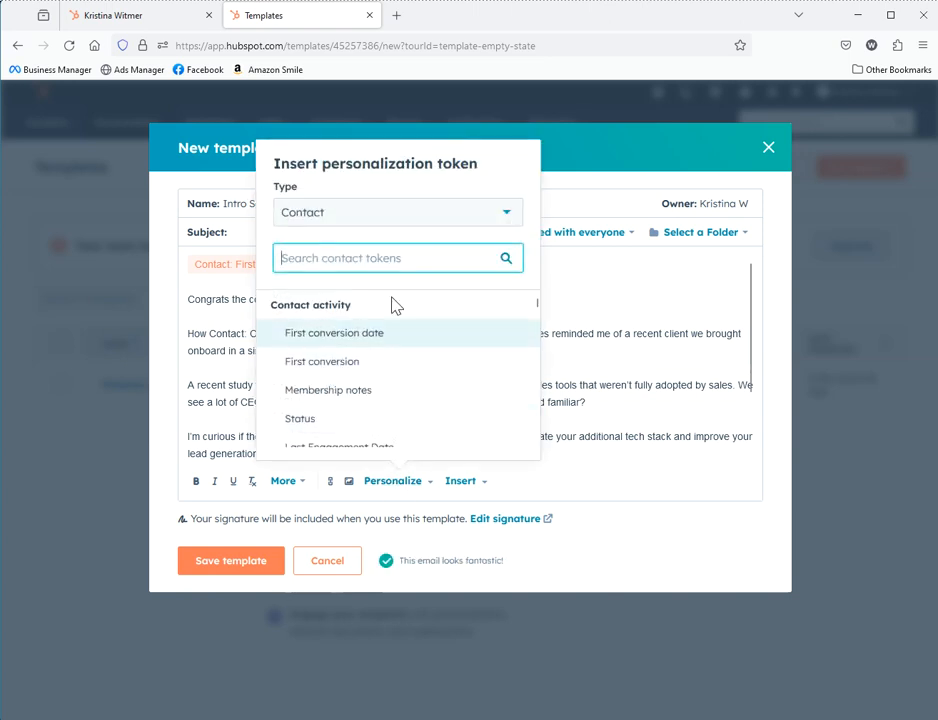
{"action": "type", "text": "company"}
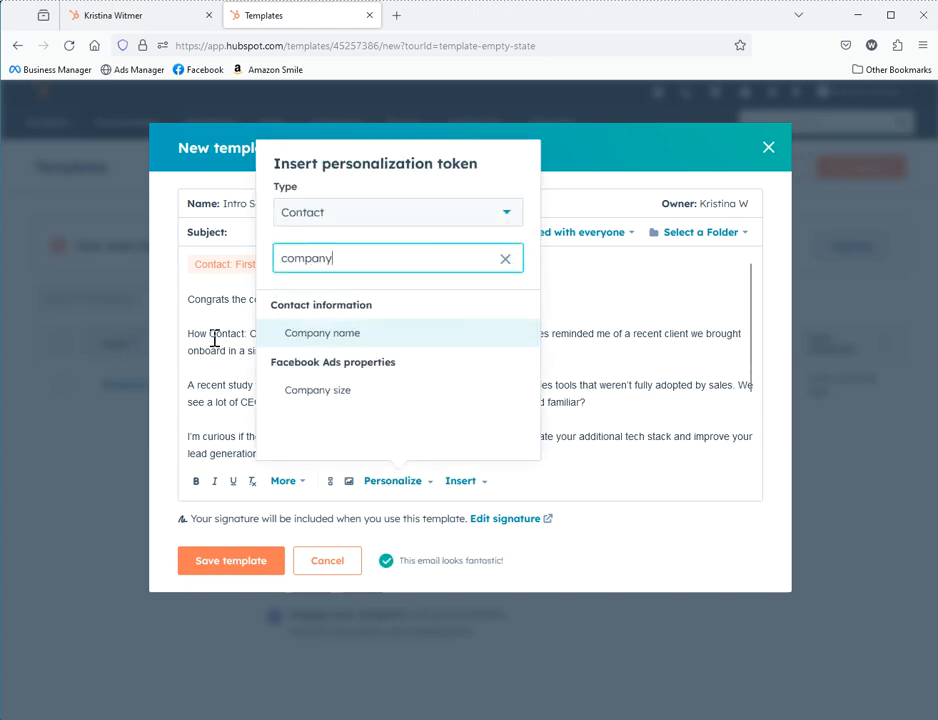
{"action": "left_click", "coordinate": [309, 342]}
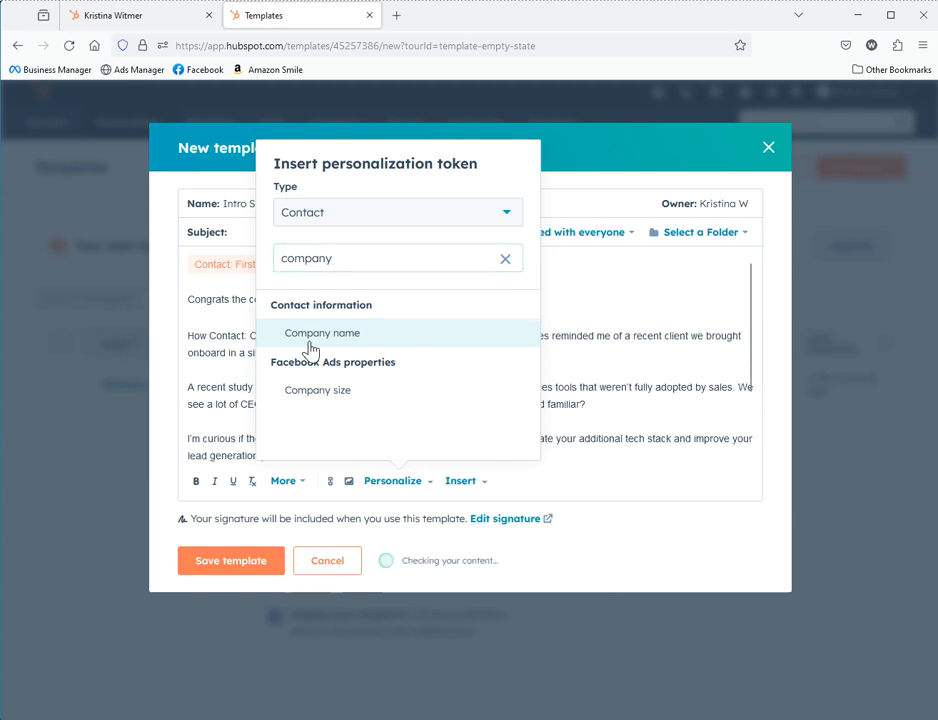
{"action": "left_click", "coordinate": [309, 345]}
{"action": "left_click", "coordinate": [654, 351]}
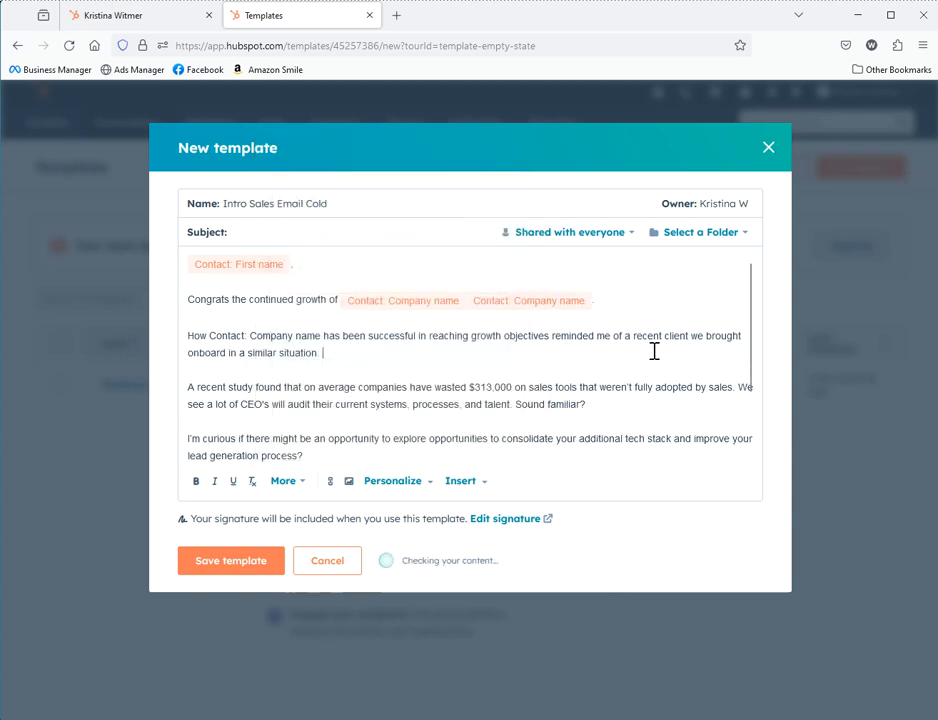
{"action": "left_click", "coordinate": [591, 302]}
{"action": "key", "text": "BackSpace"}
{"action": "key", "text": "BackSpace"}
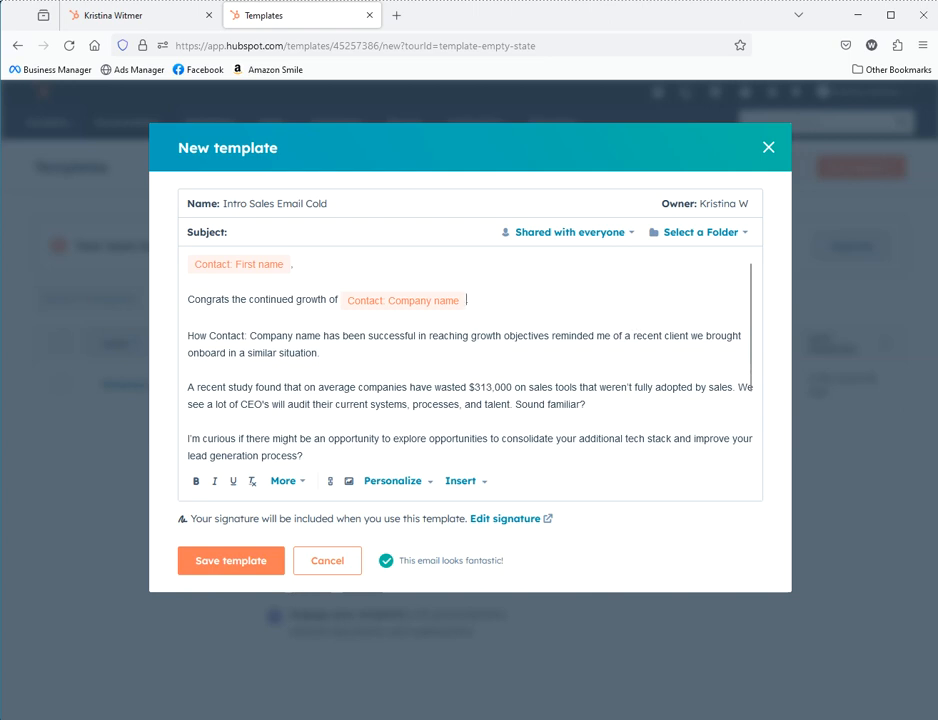
{"action": "type", "text": "."}
{"action": "key", "text": "BackSpace"}
Replace the plain company name after 'How' with a Contact: Company name token
{"action": "left_click_drag", "start_coordinate": [210, 336], "coordinate": [323, 338]}
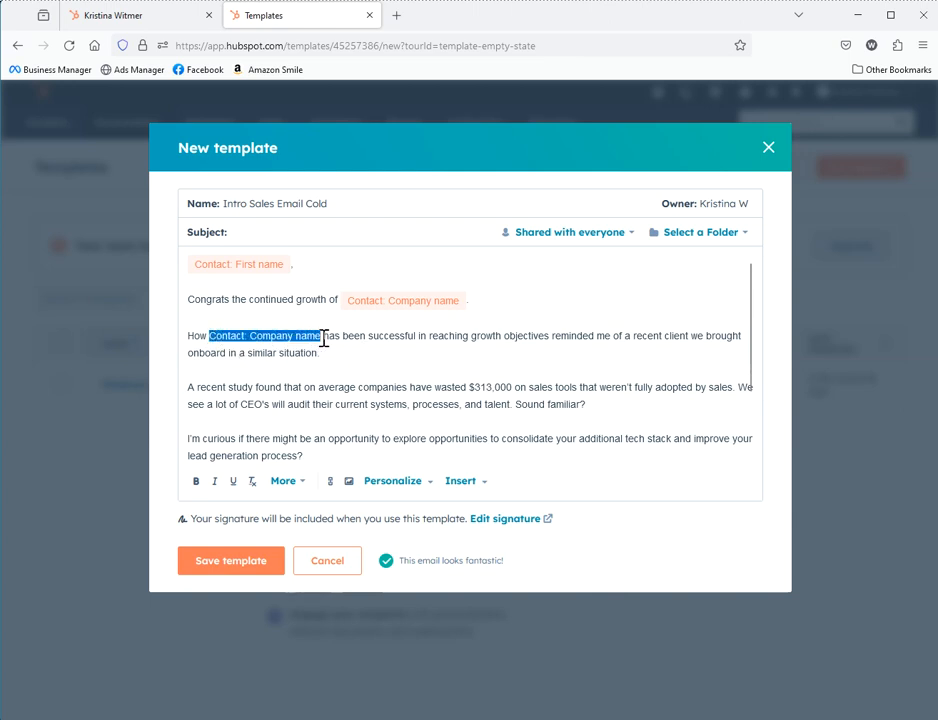
{"action": "key", "text": "BackSpace"}
{"action": "left_click", "coordinate": [386, 484]}
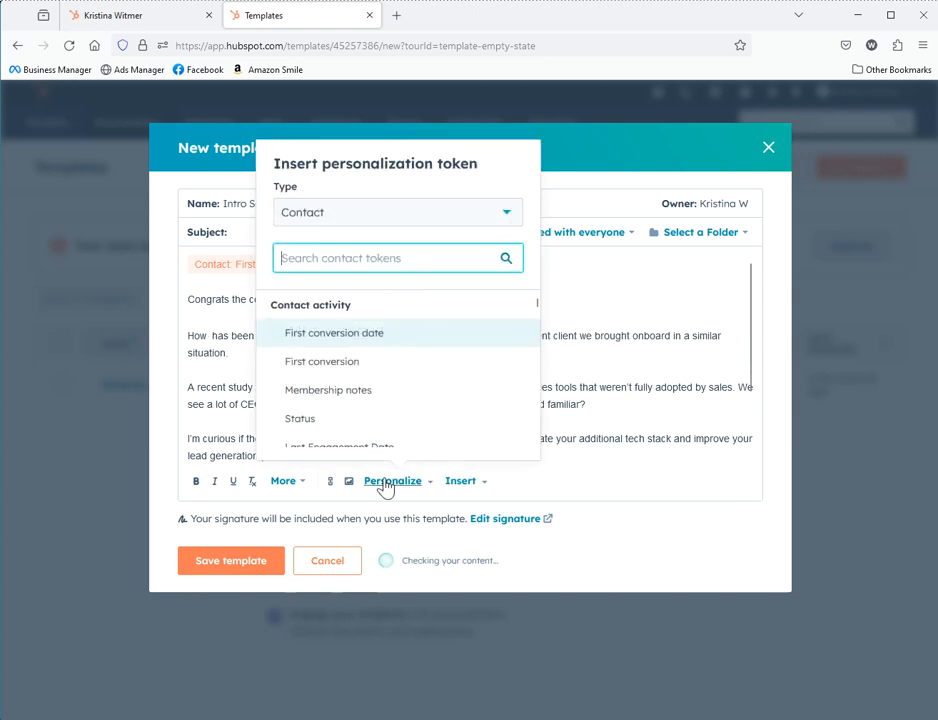
{"action": "type", "text": "company"}
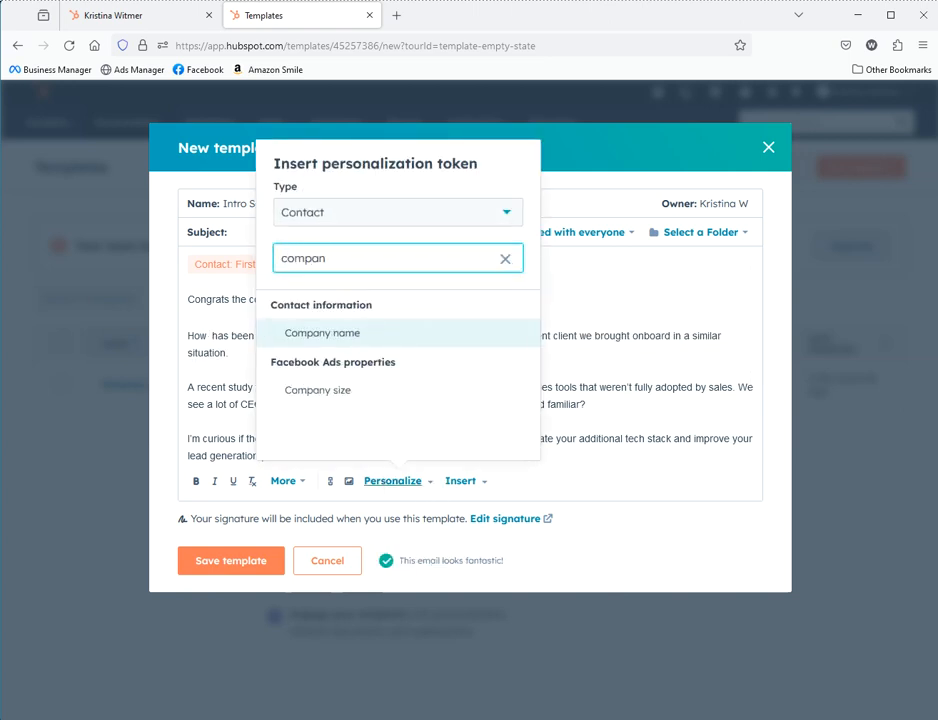
{"action": "left_click", "coordinate": [389, 335]}
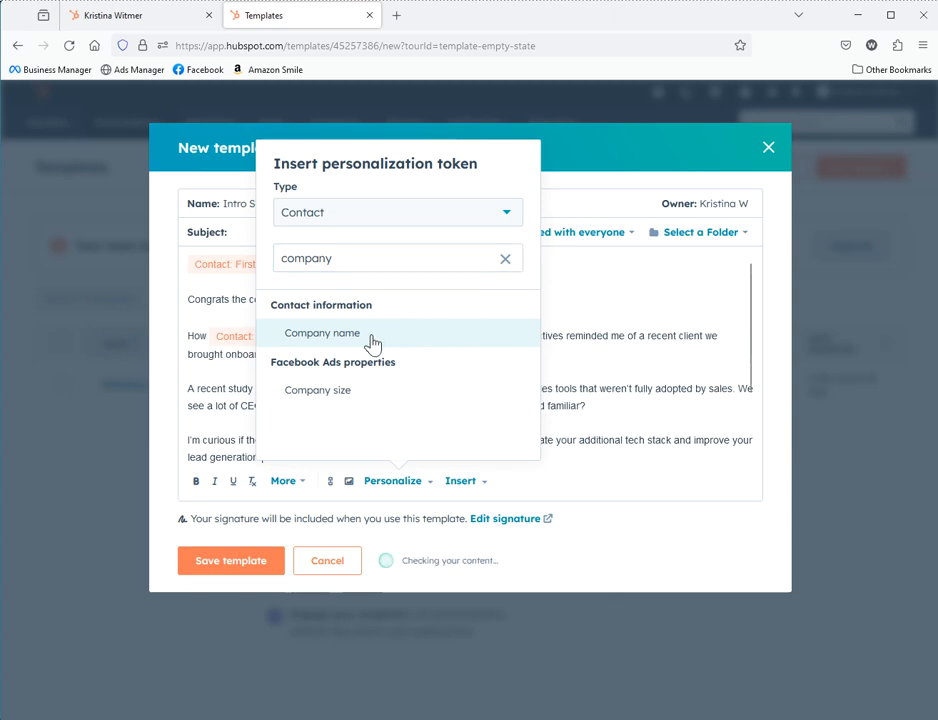
{"action": "left_click", "coordinate": [612, 342]}
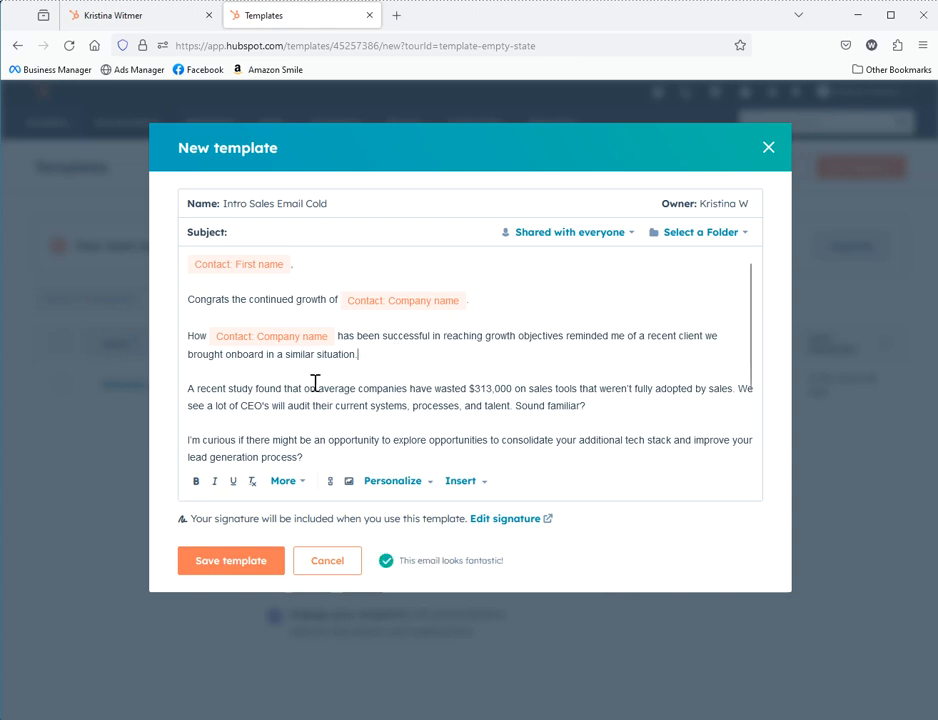
Change the text to 'Sales and Marketing execs' and offer 15 minutes instead of 30
{"action": "left_click", "coordinate": [626, 396]}
{"action": "left_click", "coordinate": [595, 409]}
{"action": "left_click_drag", "start_coordinate": [248, 405], "coordinate": [257, 409]}
{"action": "left_click", "coordinate": [241, 407]}
{"action": "key", "text": "BackSpace"}
{"action": "type", "text": "Sales and Marke"}
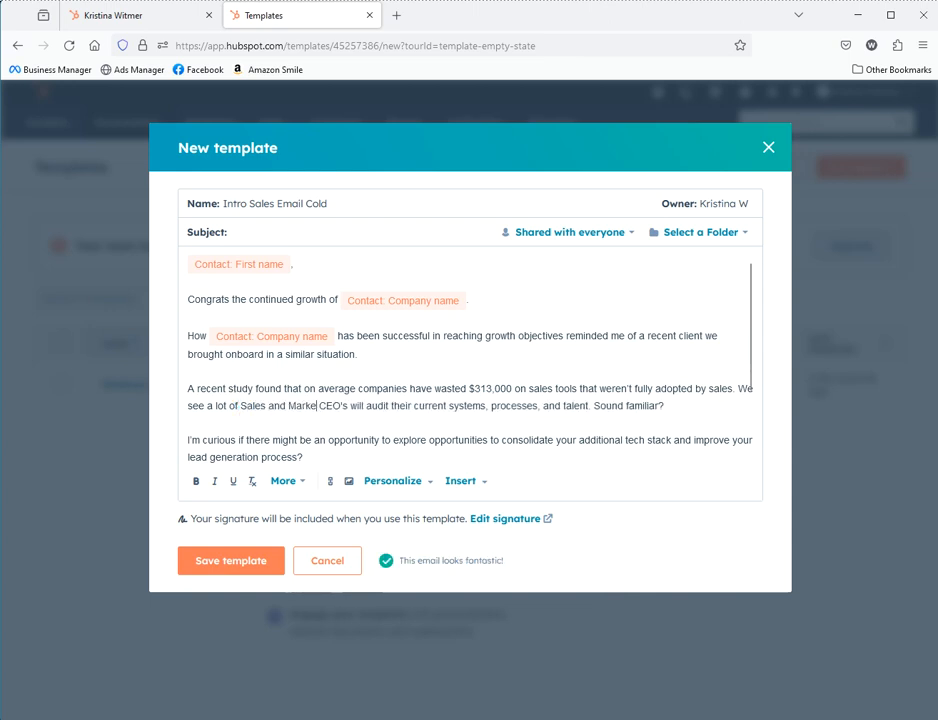
{"action": "type", "text": "ting e xecs"}
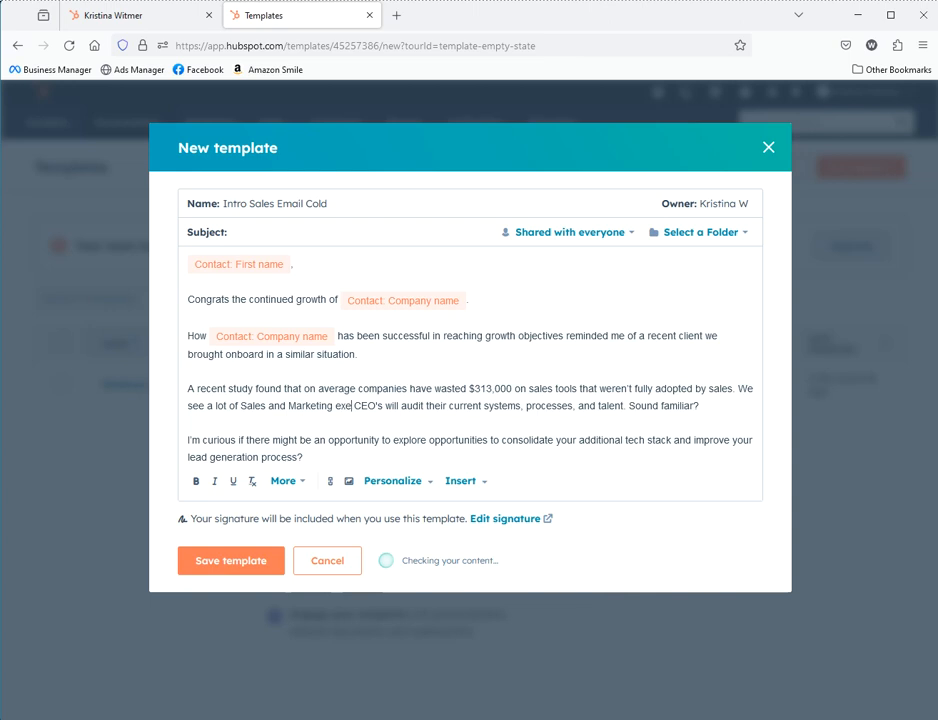
{"action": "key", "text": "Delete"}
{"action": "key", "text": "Delete"}
{"action": "key", "text": "Delete"}
{"action": "key", "text": "Delete"}
{"action": "key", "text": "Delete"}
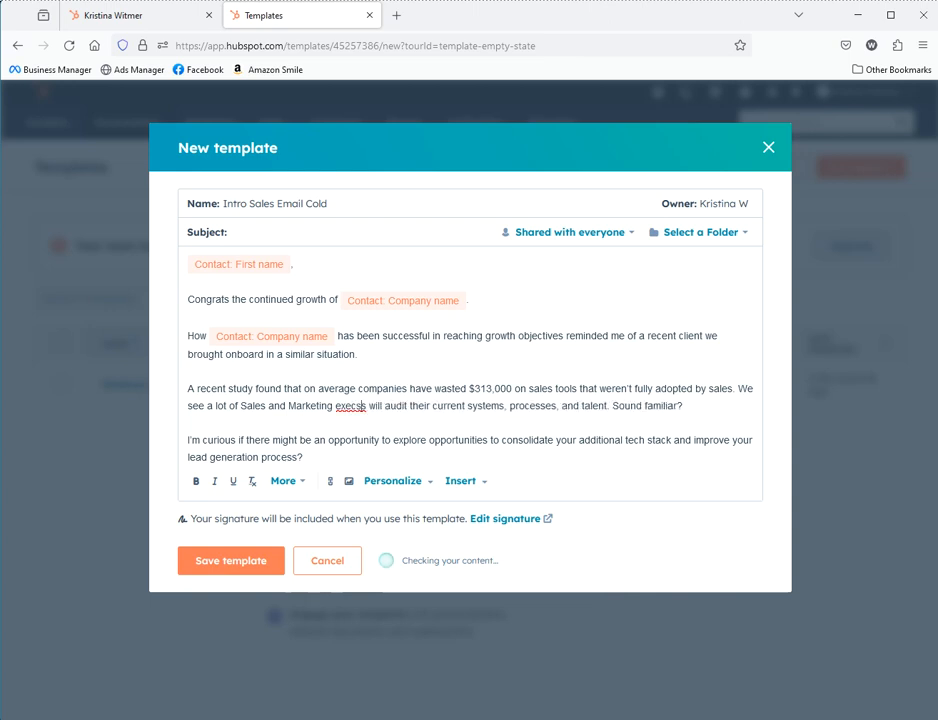
{"action": "key", "text": "Delete"}
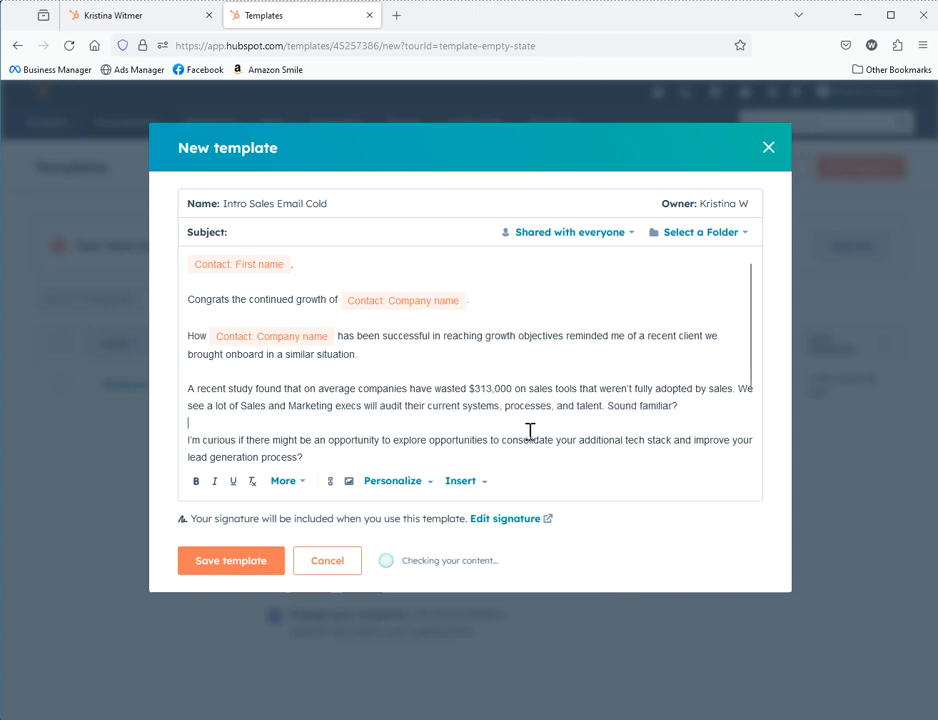
{"action": "scroll", "coordinate": [603, 429], "scroll_direction": "down", "scroll_amount": 2}
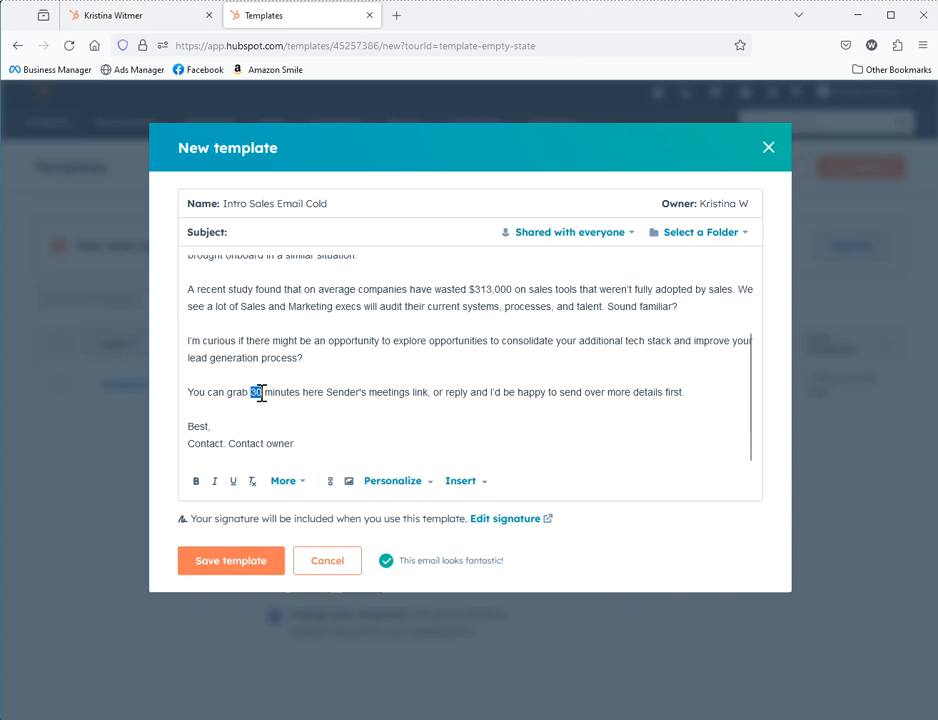
{"action": "type", "text": "15"}
Set up a personal meetings page and copy its booking link
{"action": "left_click", "coordinate": [325, 392]}
{"action": "left_click", "coordinate": [288, 483]}
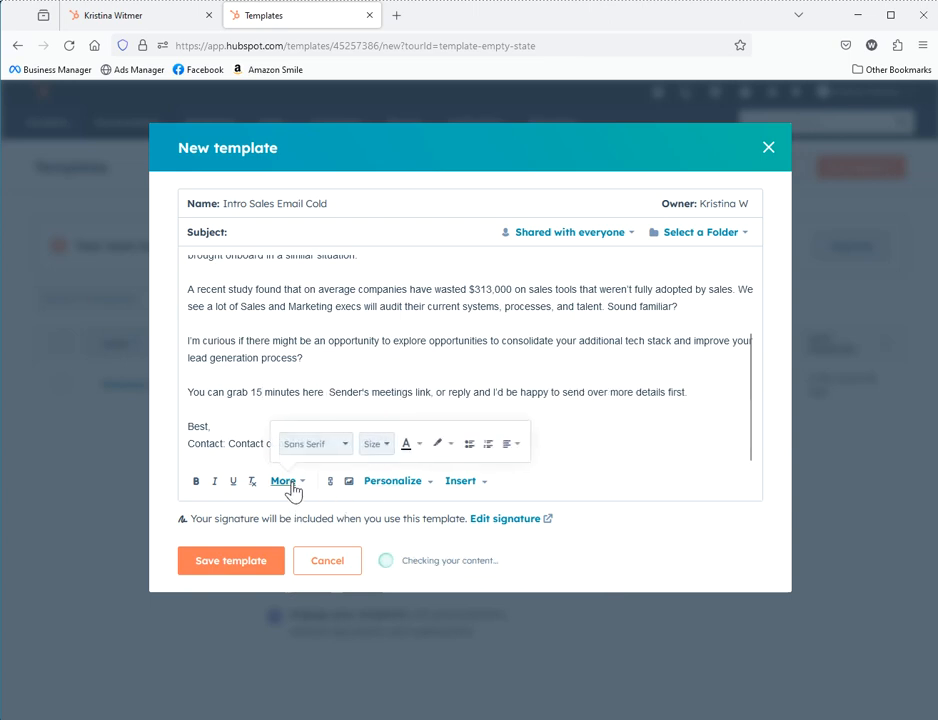
{"action": "left_click", "coordinate": [666, 424]}
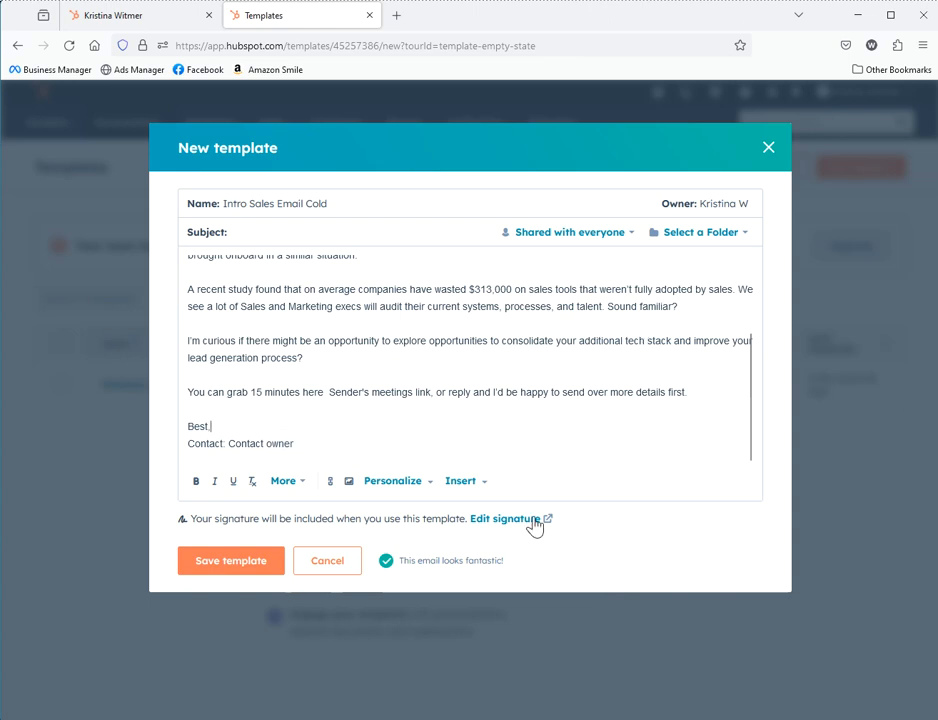
{"action": "left_click", "coordinate": [412, 485]}
{"action": "left_click", "coordinate": [474, 487]}
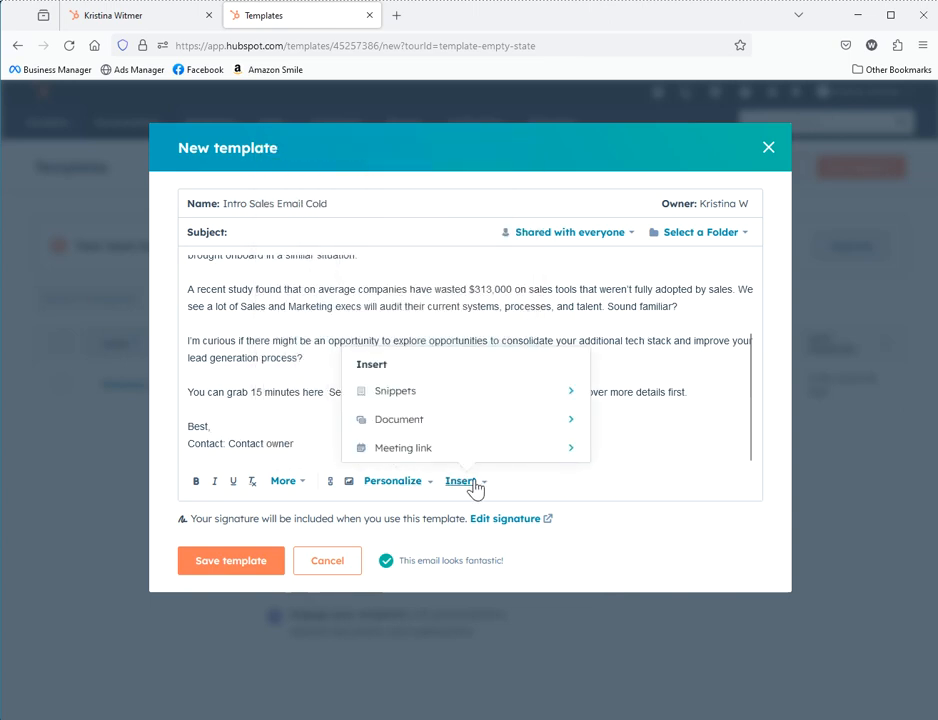
{"action": "left_click", "coordinate": [470, 452]}
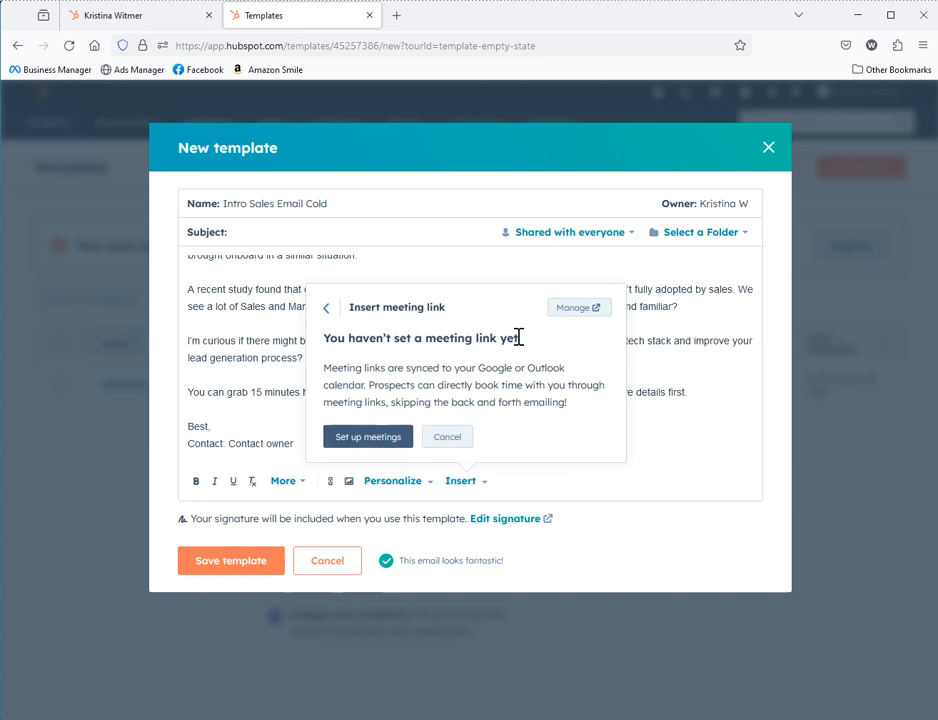
{"action": "left_click", "coordinate": [368, 440]}
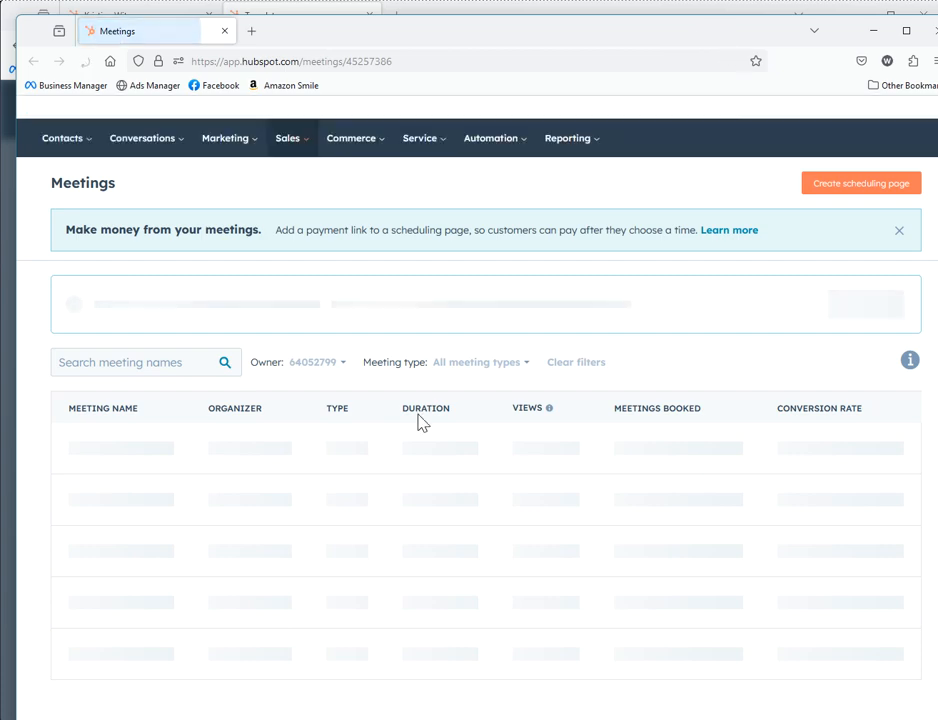
{"action": "left_click", "coordinate": [180, 440]}
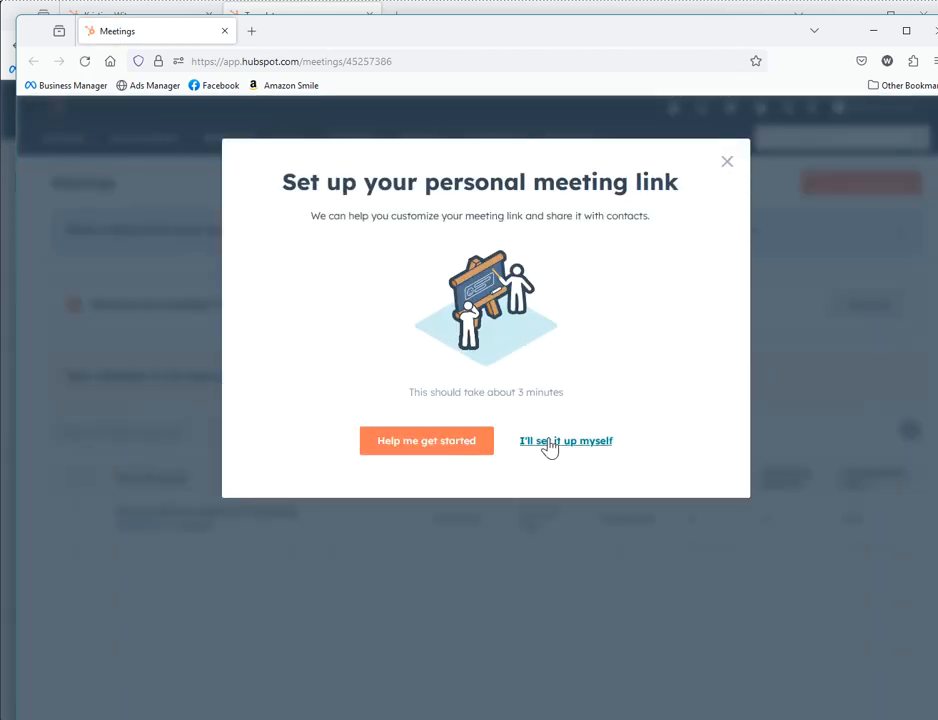
{"action": "left_click", "coordinate": [550, 446]}
{"action": "mouse_move", "coordinate": [337, 532]}
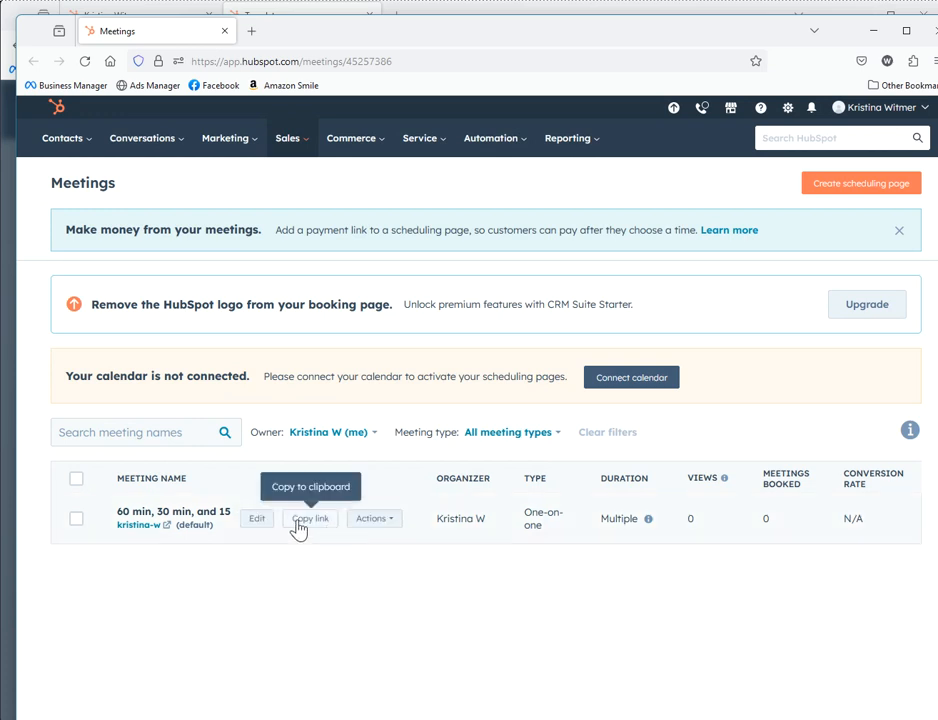
{"action": "left_click", "coordinate": [301, 526]}
{"action": "left_click", "coordinate": [460, 18]}
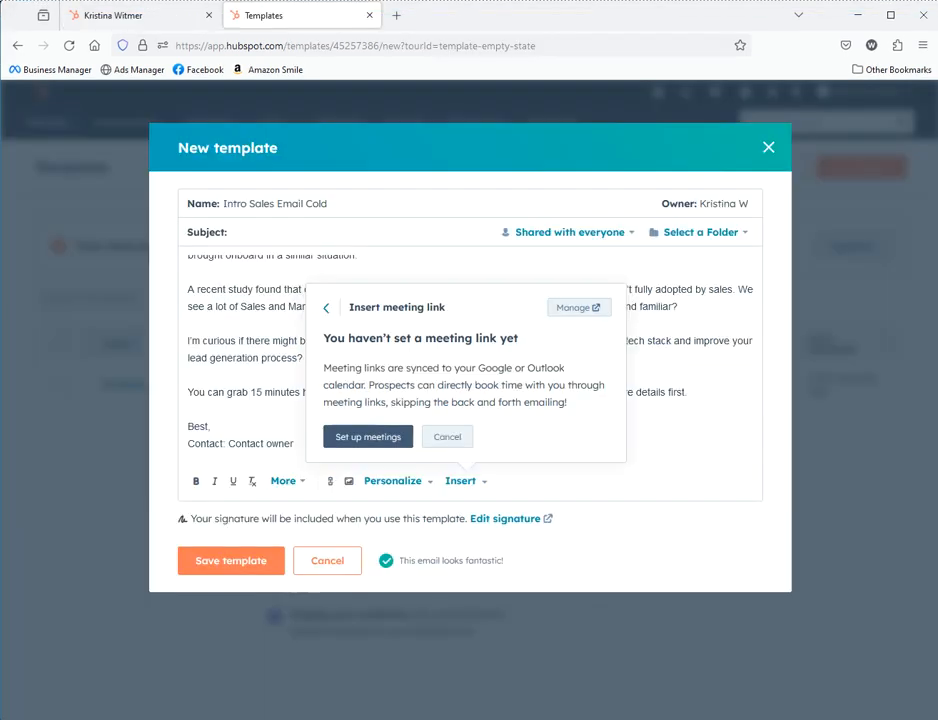
Insert a meeting link labelled 'Meet with' plus the sender's first name, keeping the 60/30/15 min meeting
{"action": "left_click", "coordinate": [452, 437]}
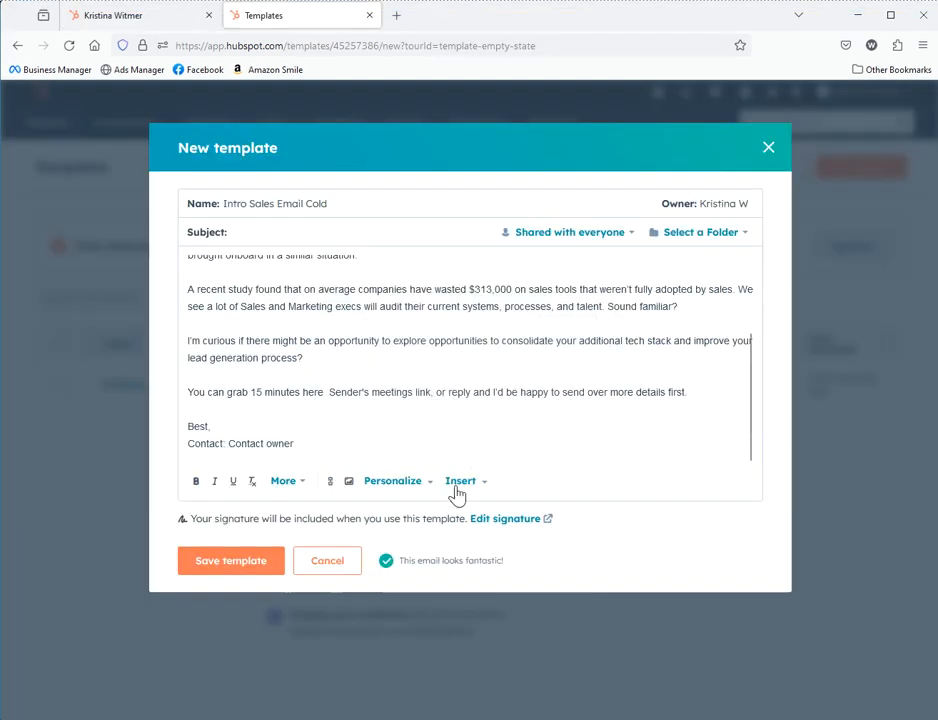
{"action": "left_click", "coordinate": [458, 481]}
{"action": "left_click", "coordinate": [440, 507]}
{"action": "left_click", "coordinate": [472, 287]}
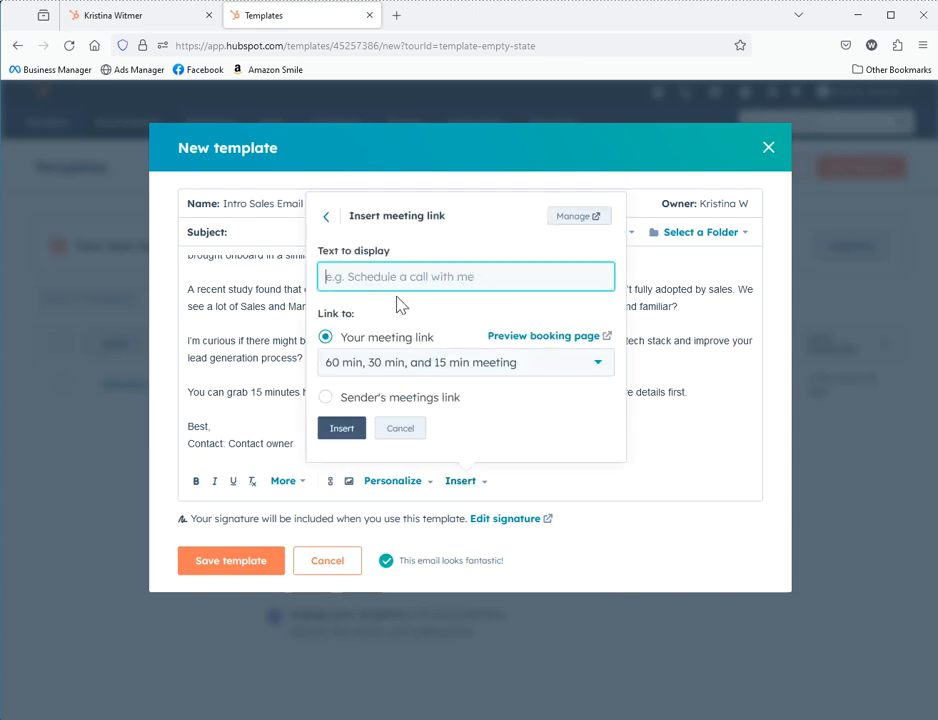
{"action": "type", "text": "M"}
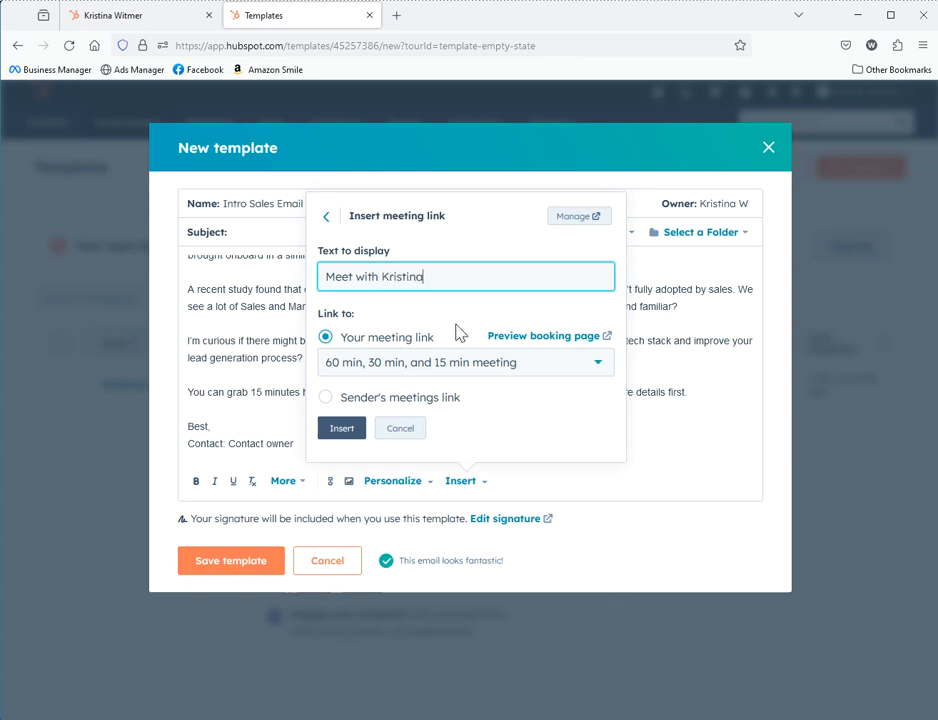
{"action": "type", "text": "eet with Kristina"}
{"action": "left_click", "coordinate": [402, 368]}
{"action": "left_click", "coordinate": [402, 368]}
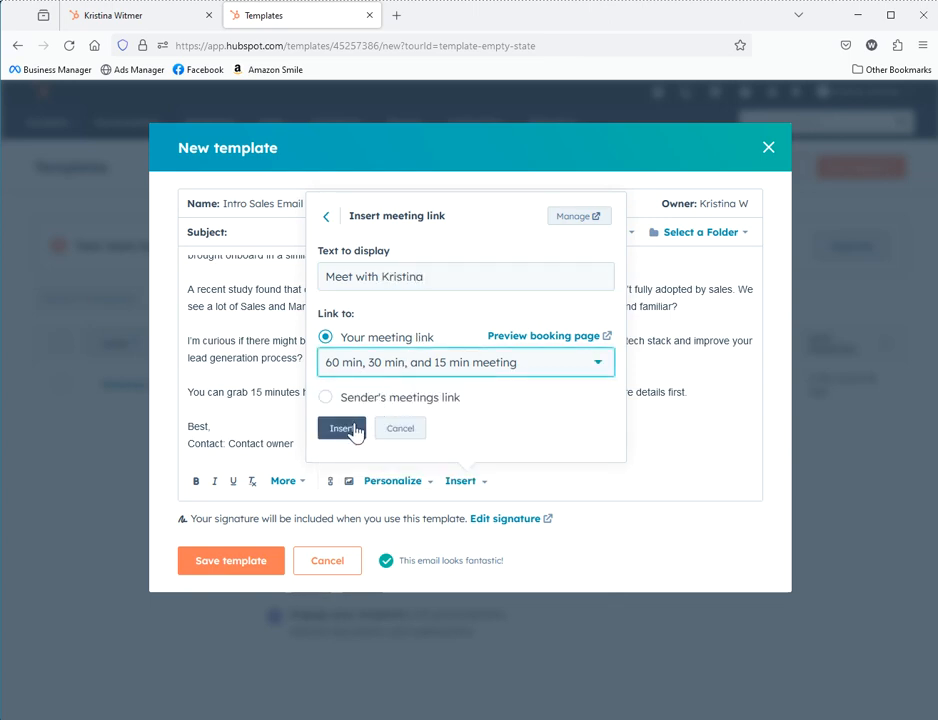
{"action": "left_click", "coordinate": [345, 428]}
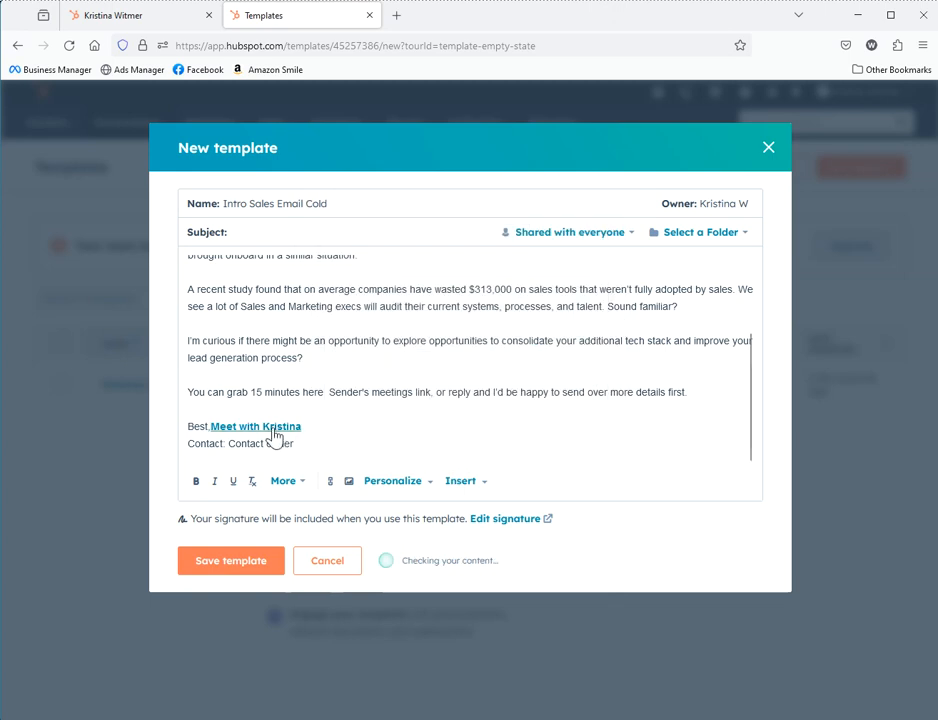
Move the meeting link after 'You can grab 15 minutes here', replacing the Sender's meetings link placeholder
{"action": "left_click_drag", "start_coordinate": [320, 426], "coordinate": [213, 420]}
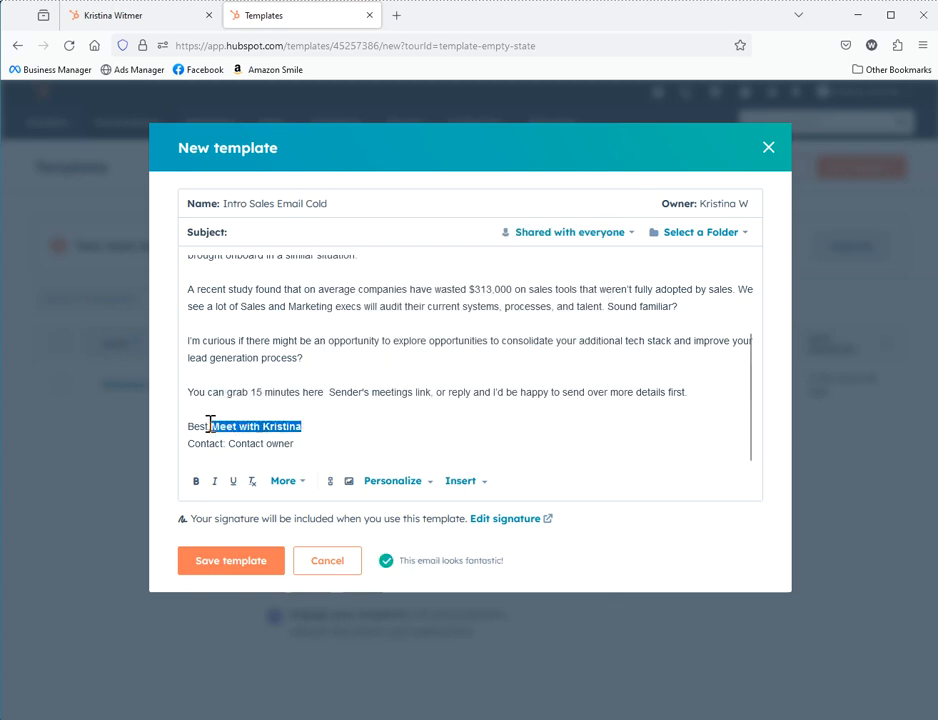
{"action": "key", "text": "BackSpace"}
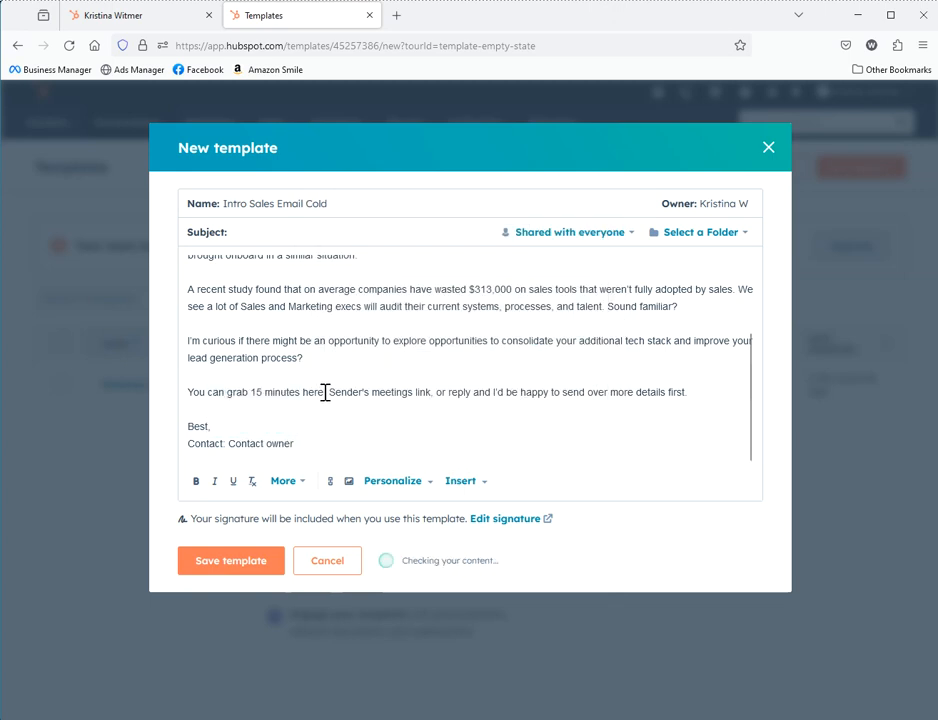
{"action": "key", "text": "ctrl+v"}
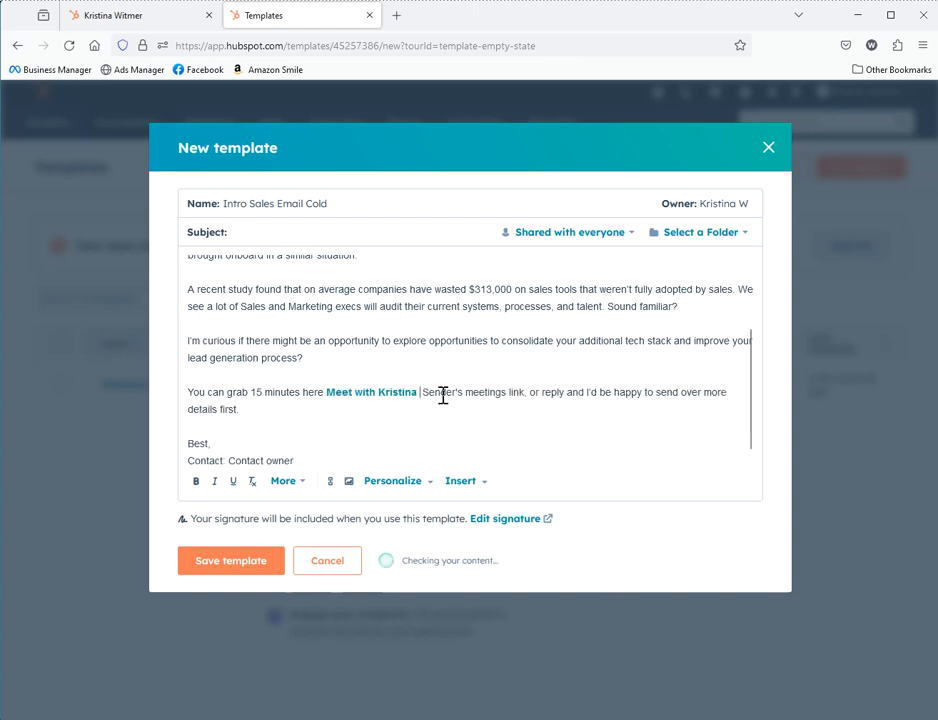
{"action": "key", "text": "Delete"}
{"action": "key", "text": "Delete"}
{"action": "key", "text": "Delete"}
{"action": "key", "text": "Delete"}
{"action": "key", "text": "Delete"}
{"action": "key", "text": "Delete"}
{"action": "key", "text": "Delete"}
{"action": "key", "text": "Delete"}
{"action": "key", "text": "Delete"}
{"action": "key", "text": "Delete"}
{"action": "key", "text": "Delete"}
{"action": "key", "text": "Delete"}
{"action": "key", "text": "Delete"}
{"action": "key", "text": "Delete"}
{"action": "key", "text": "Delete"}
{"action": "key", "text": "Delete"}
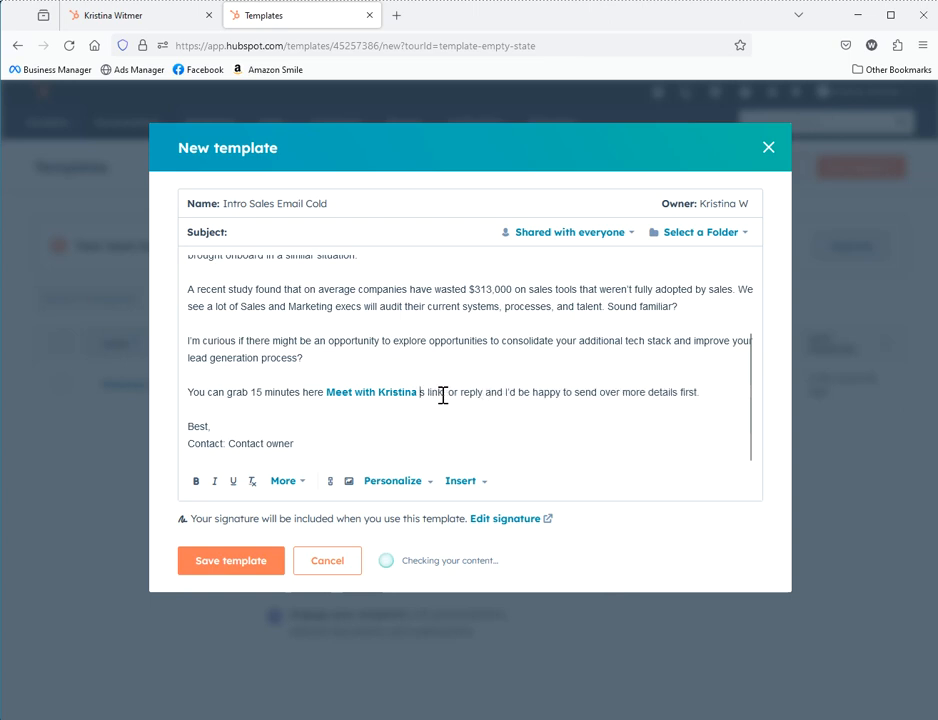
{"action": "key", "text": "Delete"}
{"action": "key", "text": "Delete"}
{"action": "key", "text": "Delete"}
{"action": "key", "text": "Delete"}
{"action": "key", "text": "Delete"}
{"action": "key", "text": "Delete"}
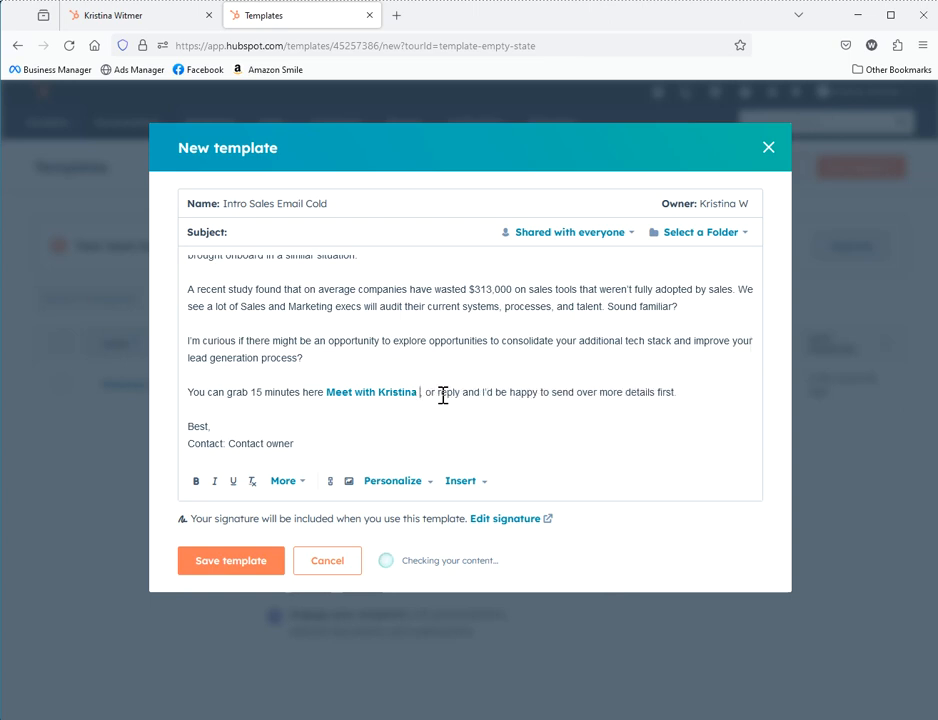
{"action": "key", "text": "BackSpace"}
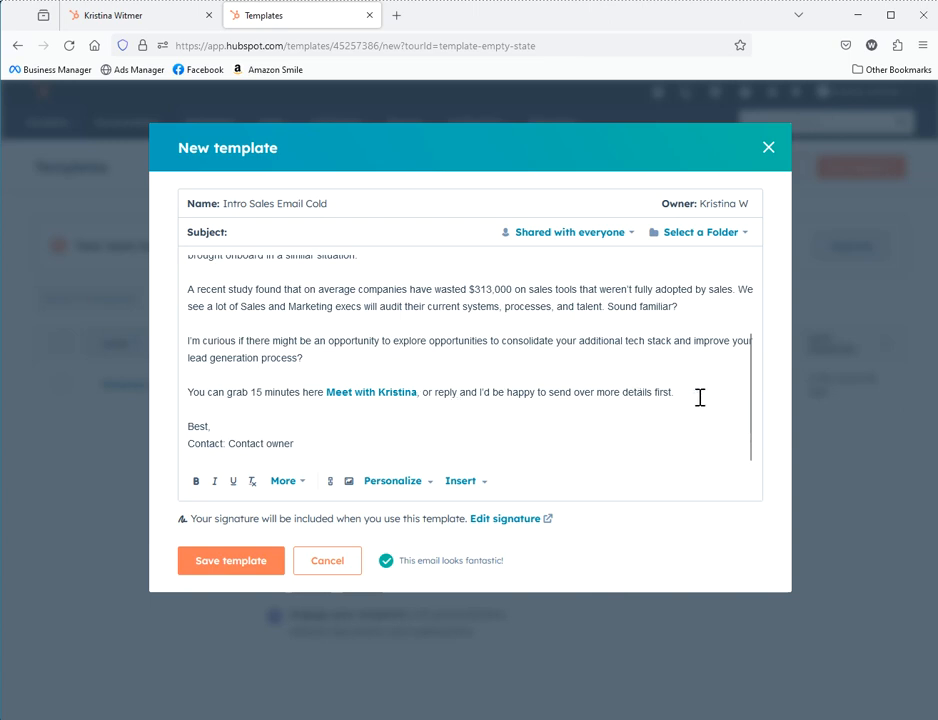
Delete the 'Contact: Contact owner' placeholder signature line
{"action": "left_click_drag", "start_coordinate": [378, 438], "coordinate": [158, 447]}
{"action": "key", "text": "BackSpace"}
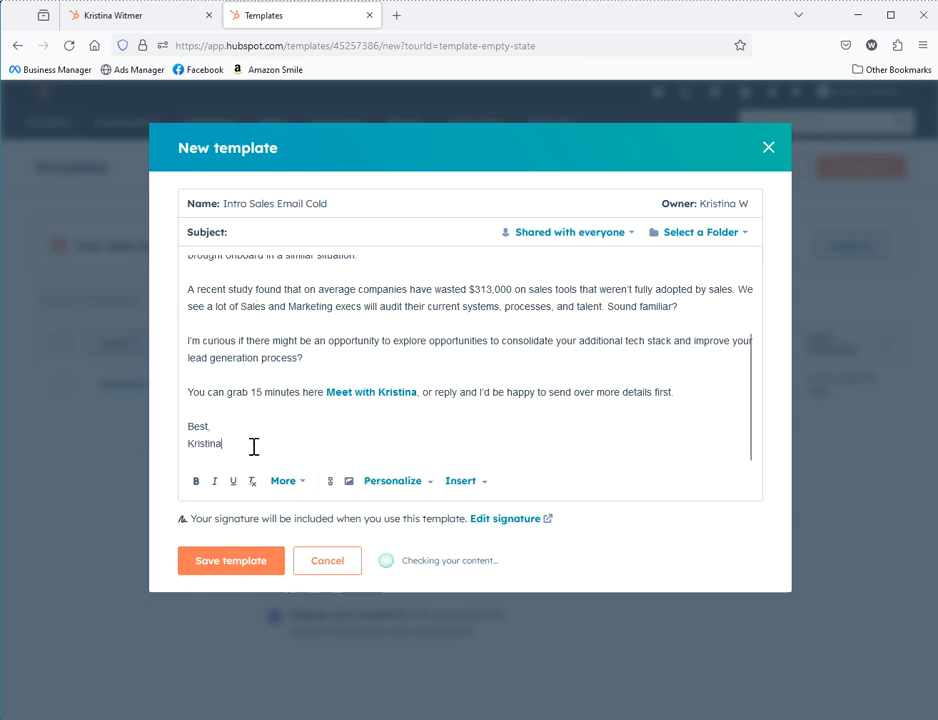
{"action": "scroll", "coordinate": [525, 385], "scroll_direction": "up", "scroll_amount": 2}
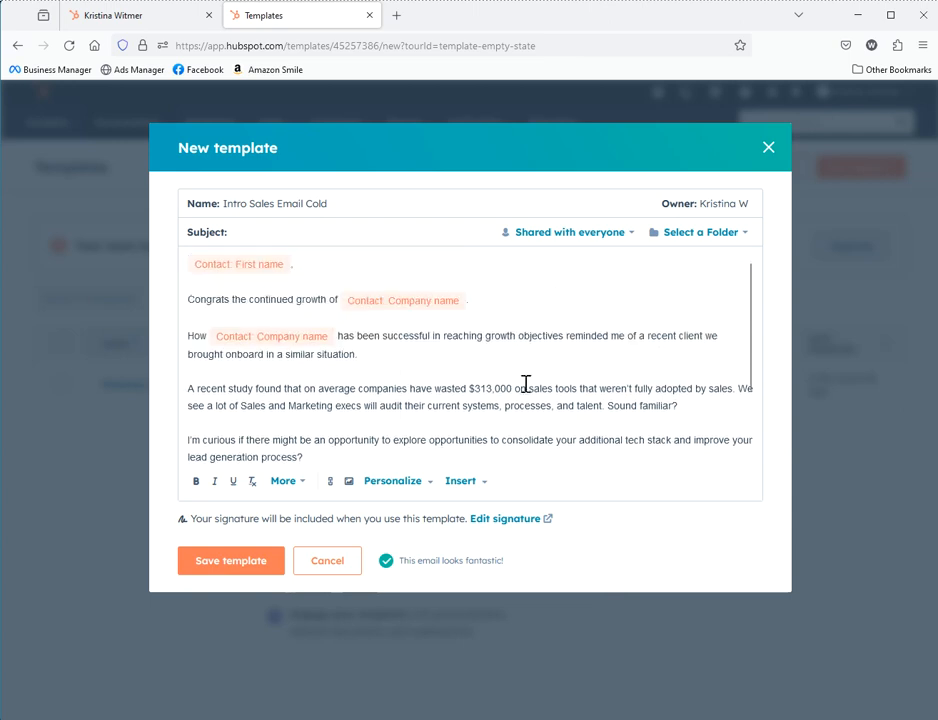
Give the template the subject 'hey there' and save Intro Sales Email Cold
{"action": "left_click", "coordinate": [329, 231]}
{"action": "type", "text": "hey there"}
{"action": "scroll", "coordinate": [626, 383], "scroll_direction": "down", "scroll_amount": 1}
{"action": "left_click", "coordinate": [220, 562]}
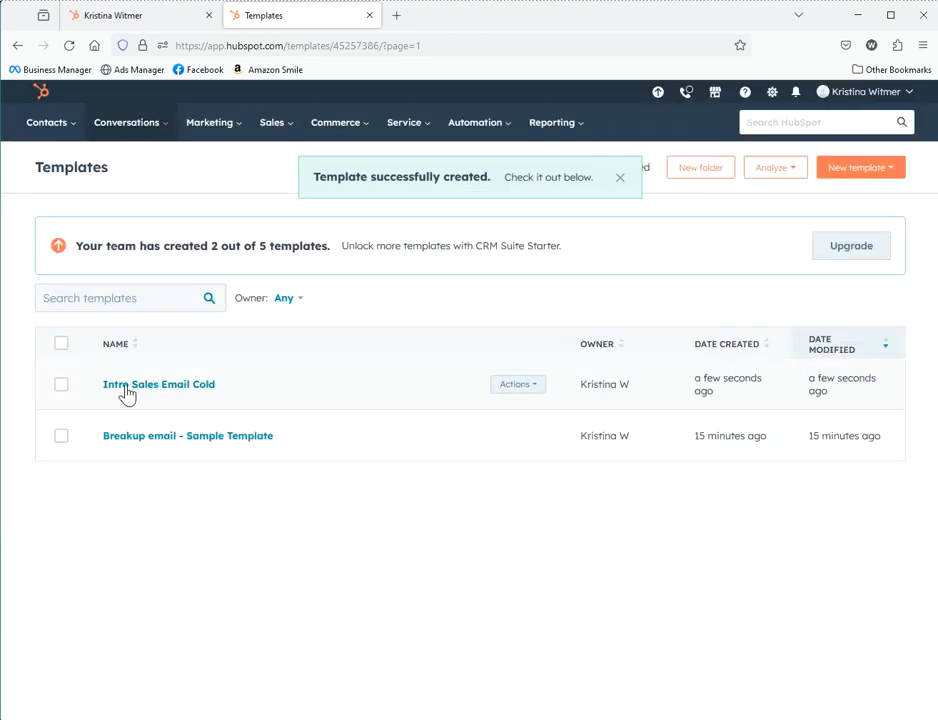
Return to the President contact's record, close the email composer, and start associating a company
{"action": "left_click", "coordinate": [158, 18]}
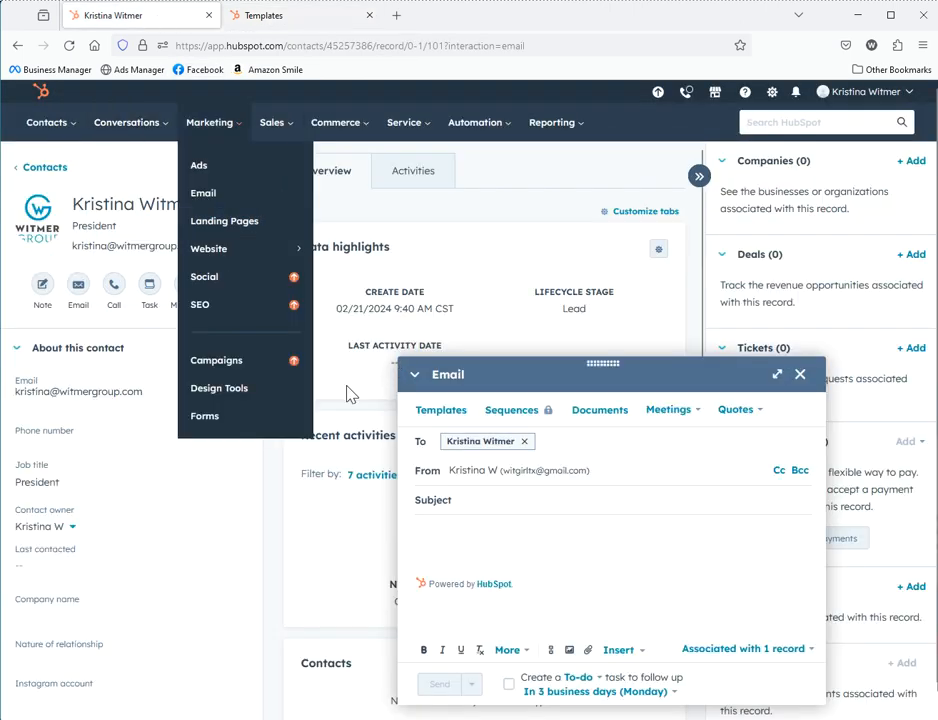
{"action": "left_click", "coordinate": [800, 375]}
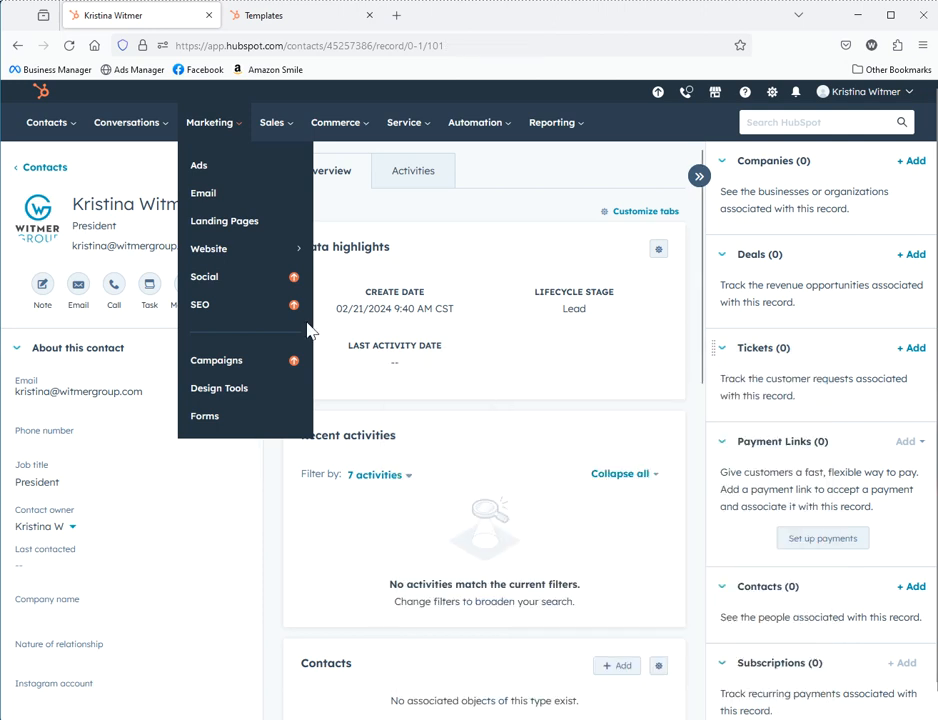
{"action": "left_click", "coordinate": [555, 256]}
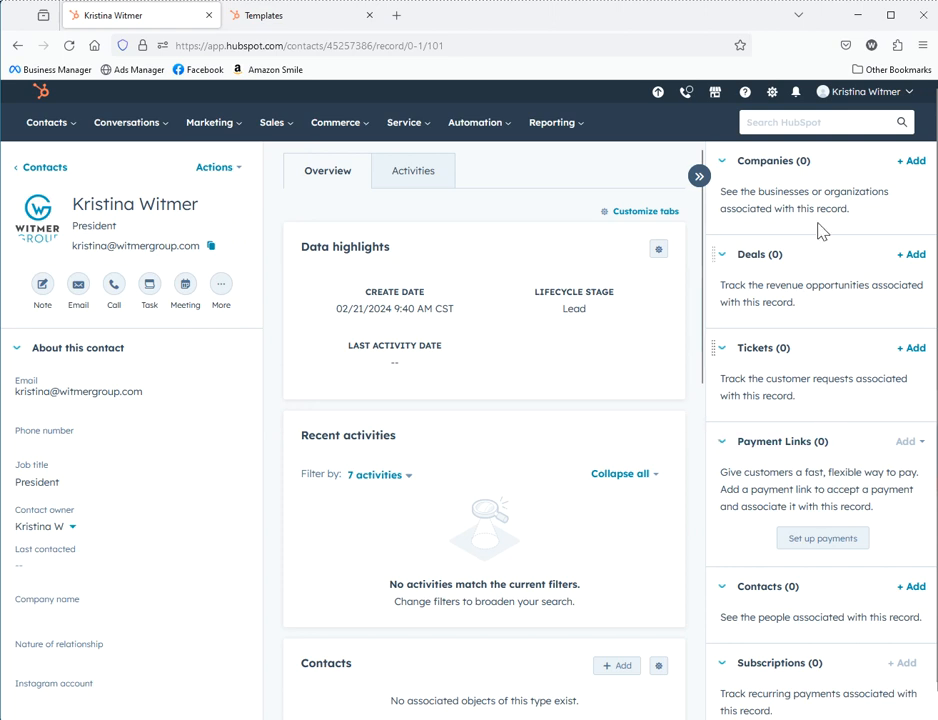
{"action": "left_click", "coordinate": [913, 162]}
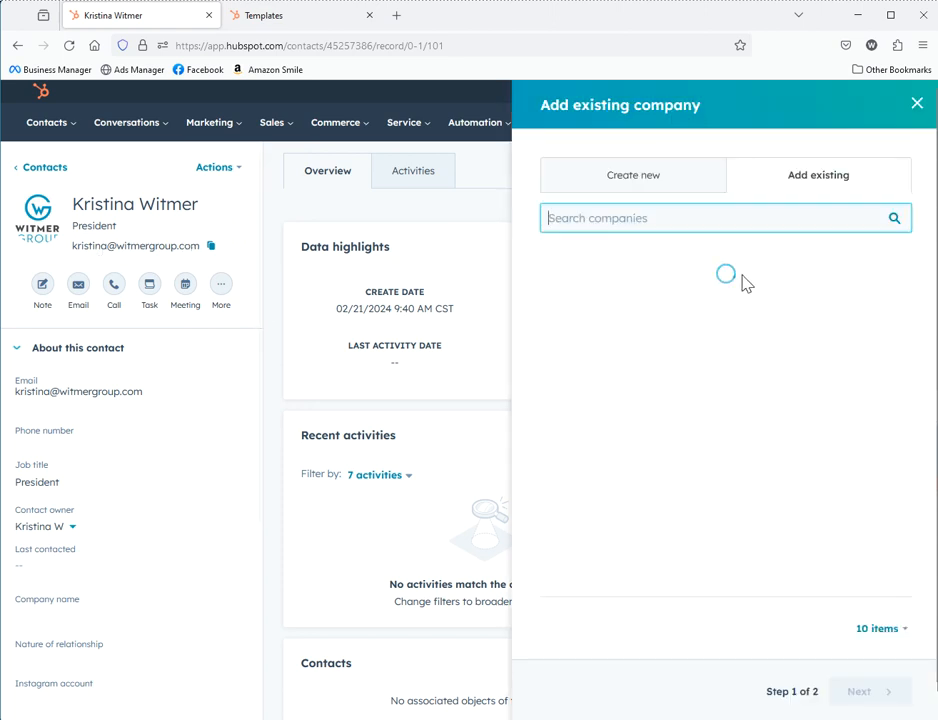
Create a new company from domain witmergroup.com with industry Marketing and Advertising
{"action": "left_click", "coordinate": [655, 186]}
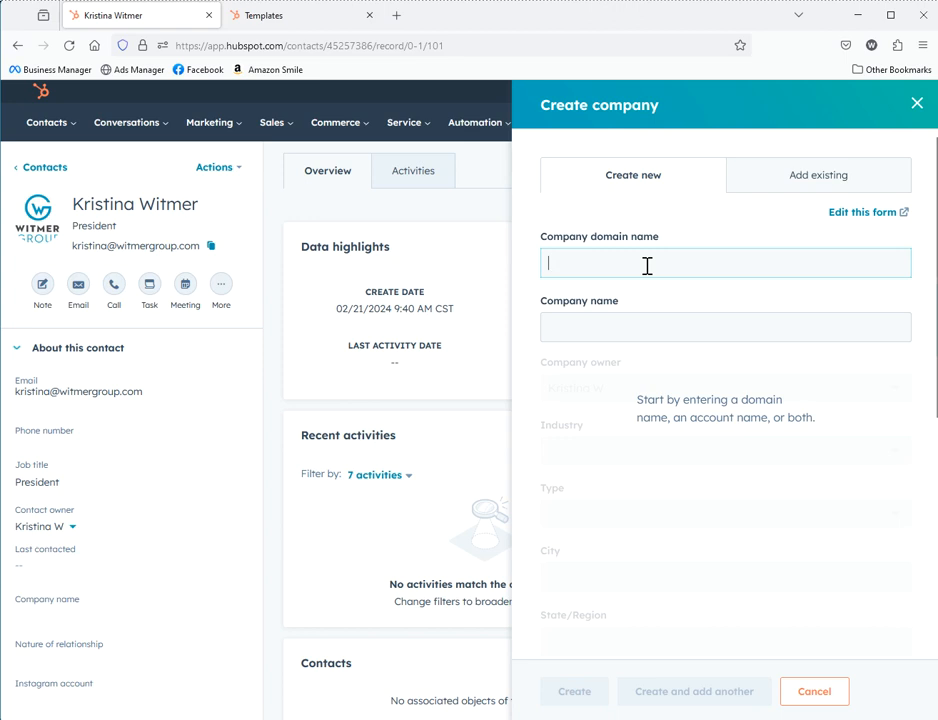
{"action": "type", "text": "witmergroup.com"}
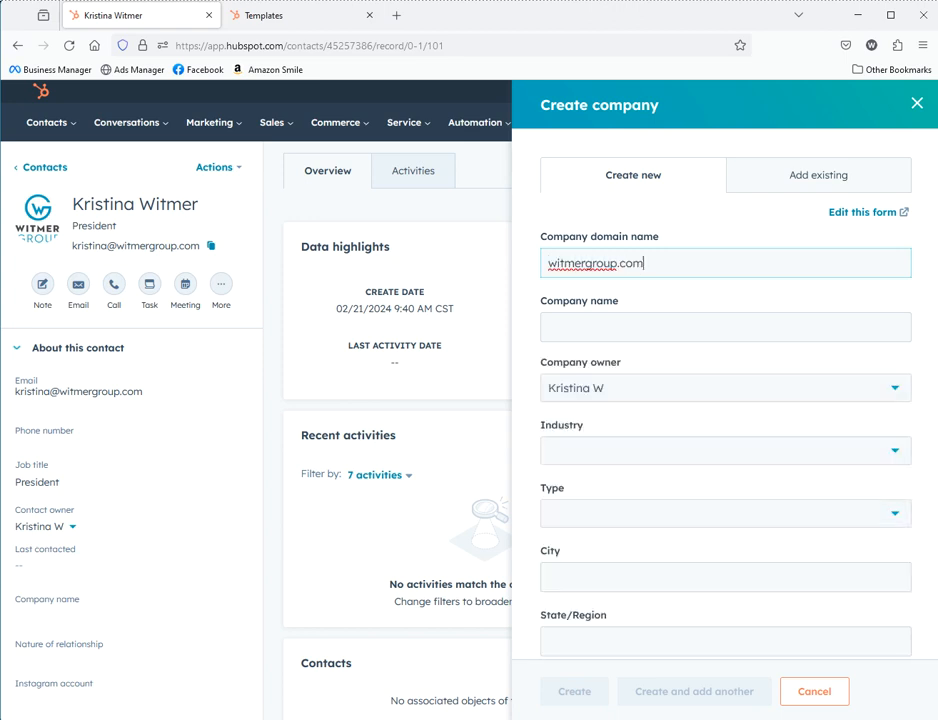
{"action": "key", "text": "Tab"}
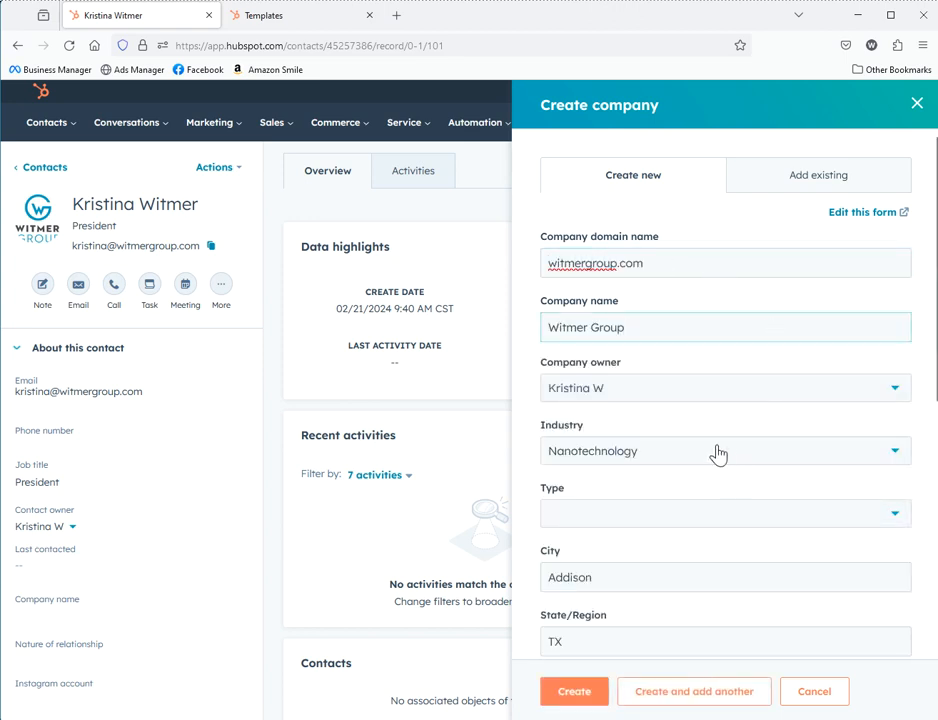
{"action": "left_click", "coordinate": [706, 452]}
{"action": "scroll", "coordinate": [630, 600], "scroll_direction": "down", "scroll_amount": 5}
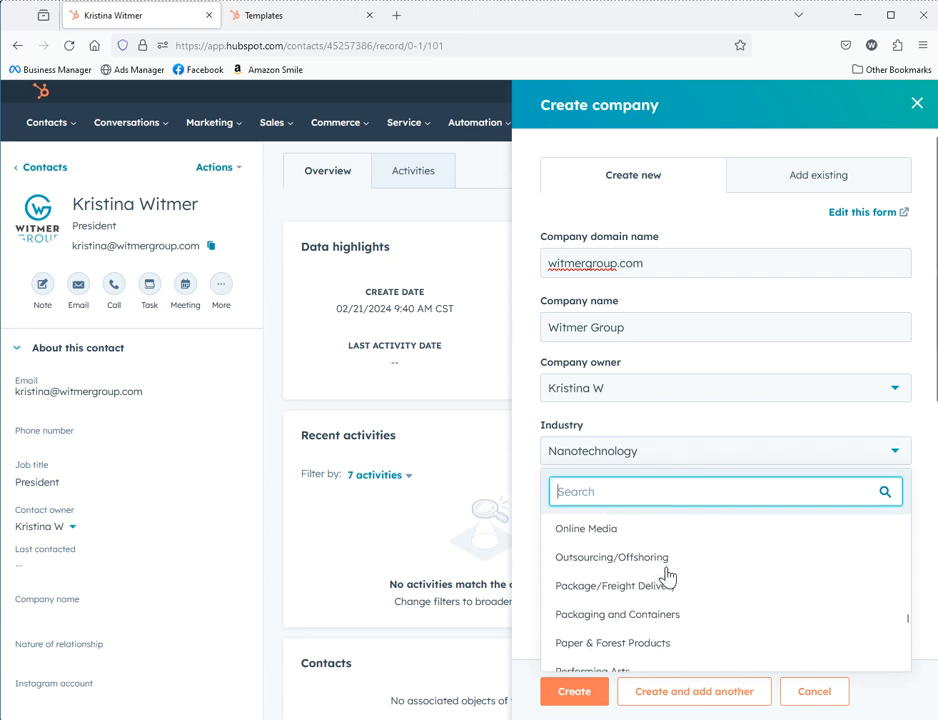
{"action": "scroll", "coordinate": [680, 584], "scroll_direction": "down", "scroll_amount": 3}
{"action": "scroll", "coordinate": [703, 586], "scroll_direction": "up", "scroll_amount": 7}
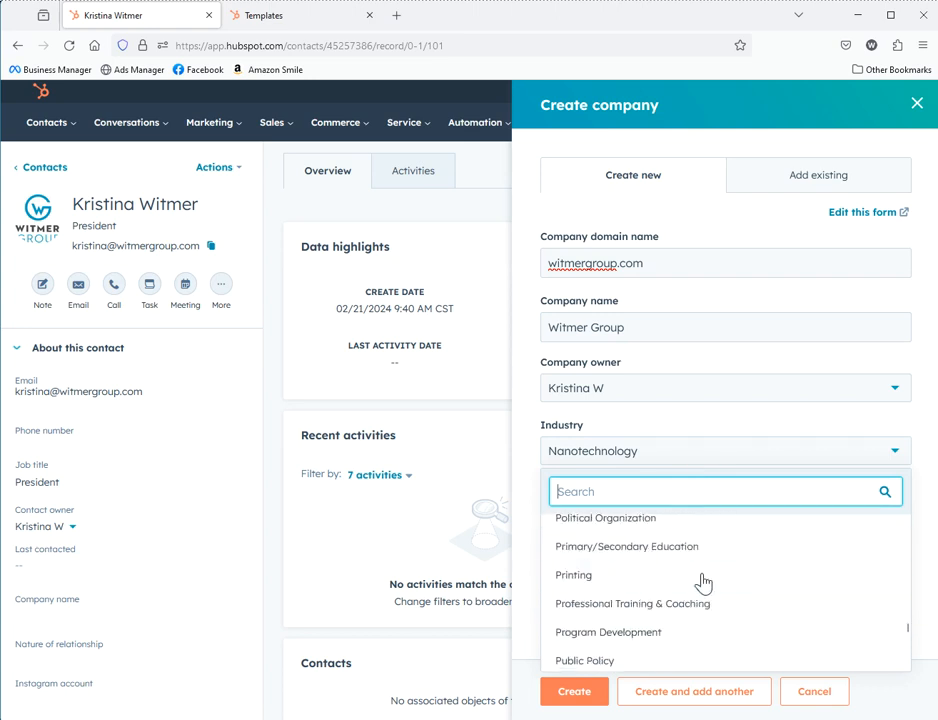
{"action": "scroll", "coordinate": [706, 583], "scroll_direction": "up", "scroll_amount": 1}
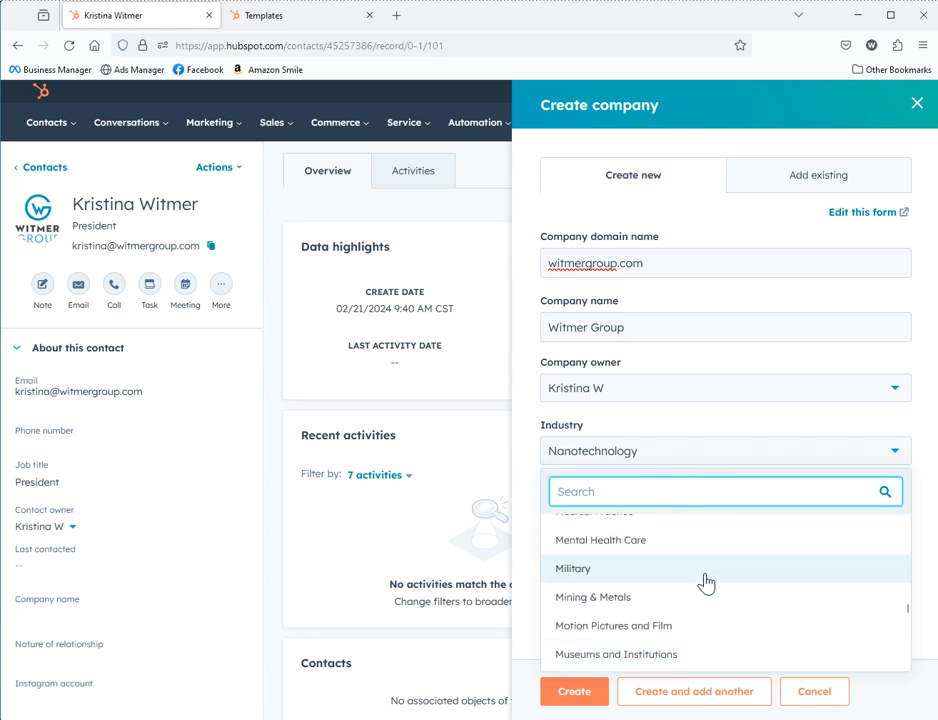
{"action": "scroll", "coordinate": [706, 584], "scroll_direction": "up", "scroll_amount": 3}
{"action": "scroll", "coordinate": [707, 584], "scroll_direction": "up", "scroll_amount": 2}
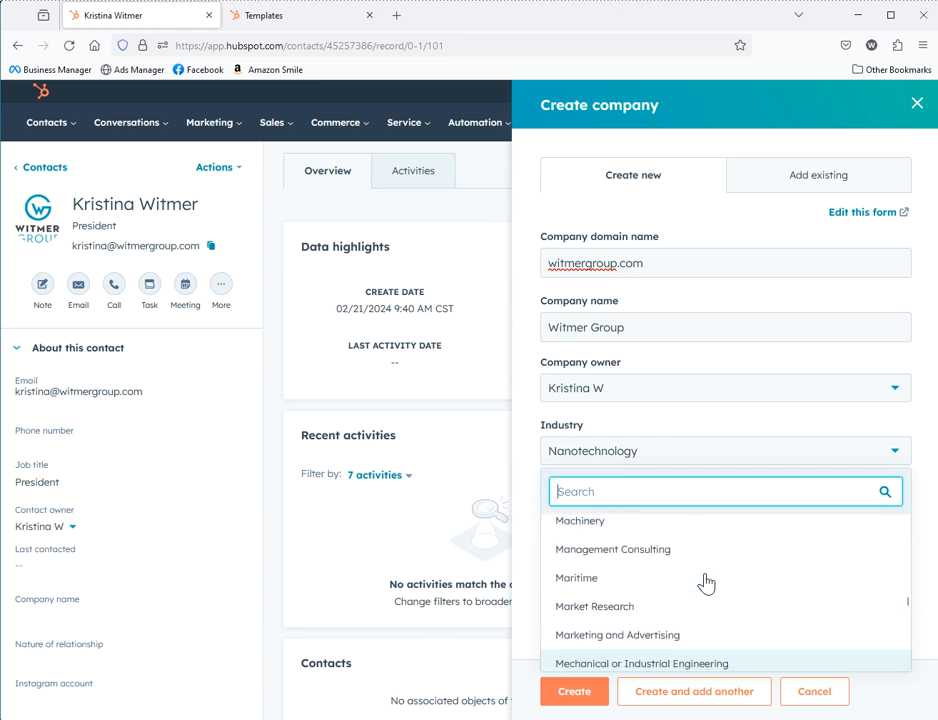
{"action": "left_click", "coordinate": [650, 627]}
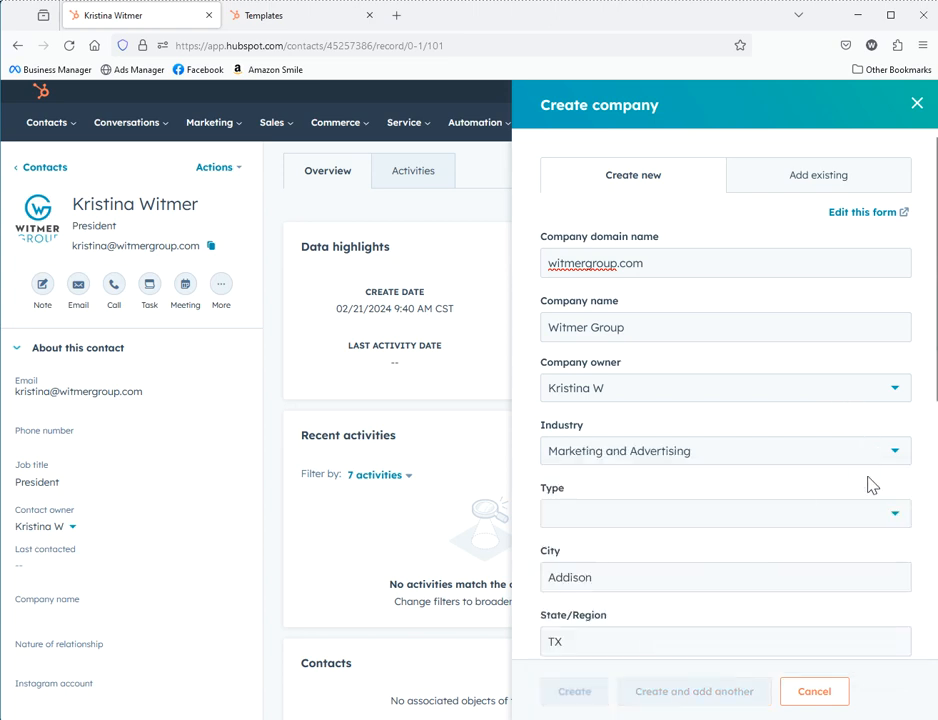
Set the company type to Prospect and create the Witmer Group company
{"action": "left_click", "coordinate": [756, 520]}
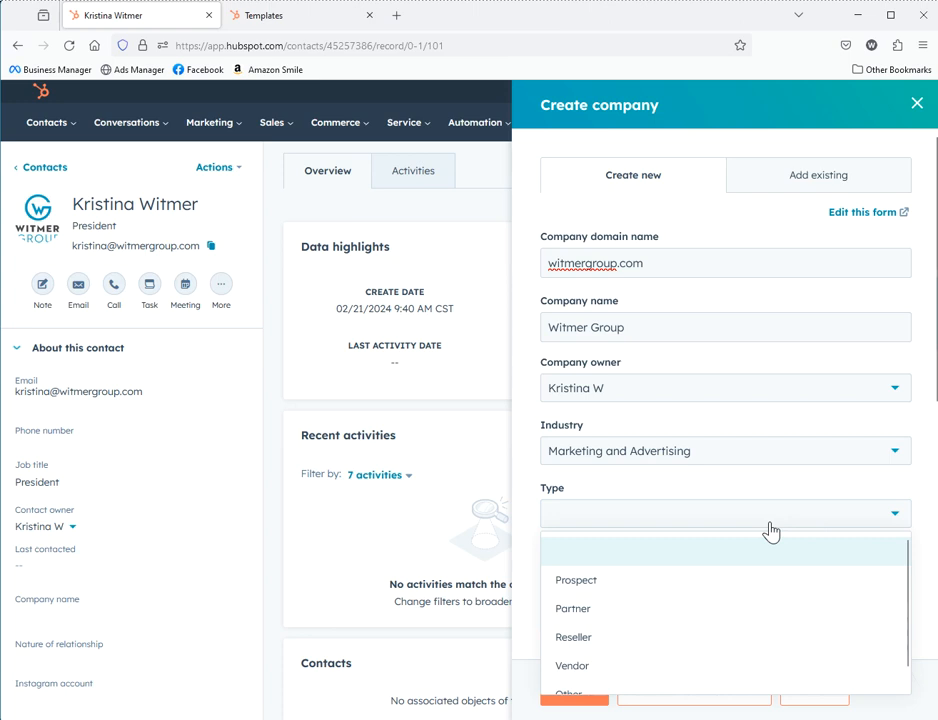
{"action": "left_click", "coordinate": [680, 598]}
{"action": "scroll", "coordinate": [700, 680], "scroll_direction": "down", "scroll_amount": 3}
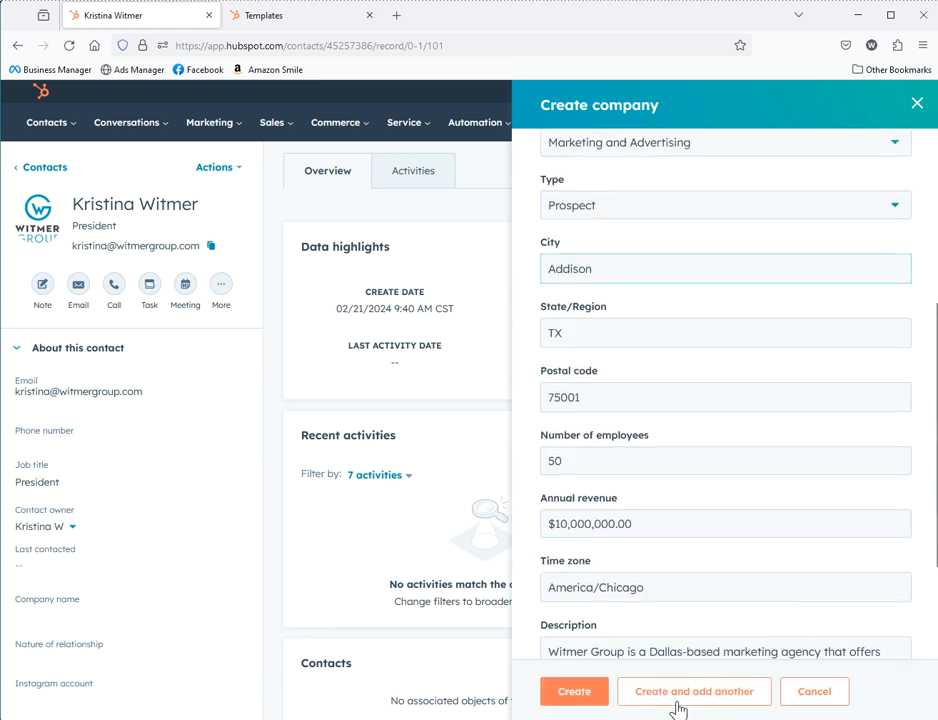
{"action": "left_click", "coordinate": [584, 699]}
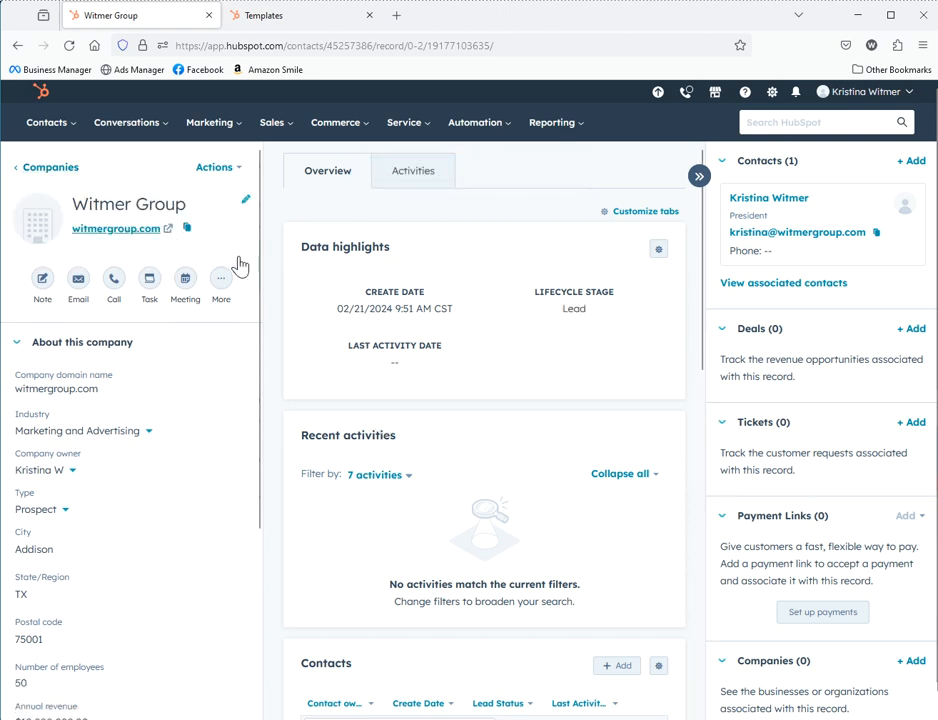
Start an email to the contact and fill it from the Intro Sales Email Cold template
{"action": "left_click", "coordinate": [768, 199]}
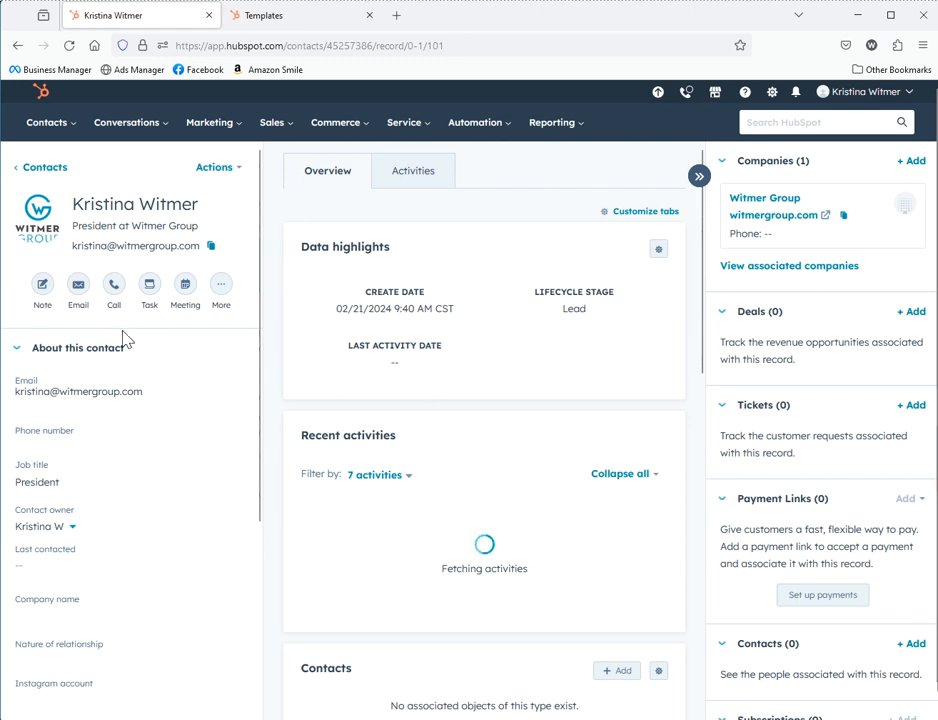
{"action": "left_click", "coordinate": [78, 296]}
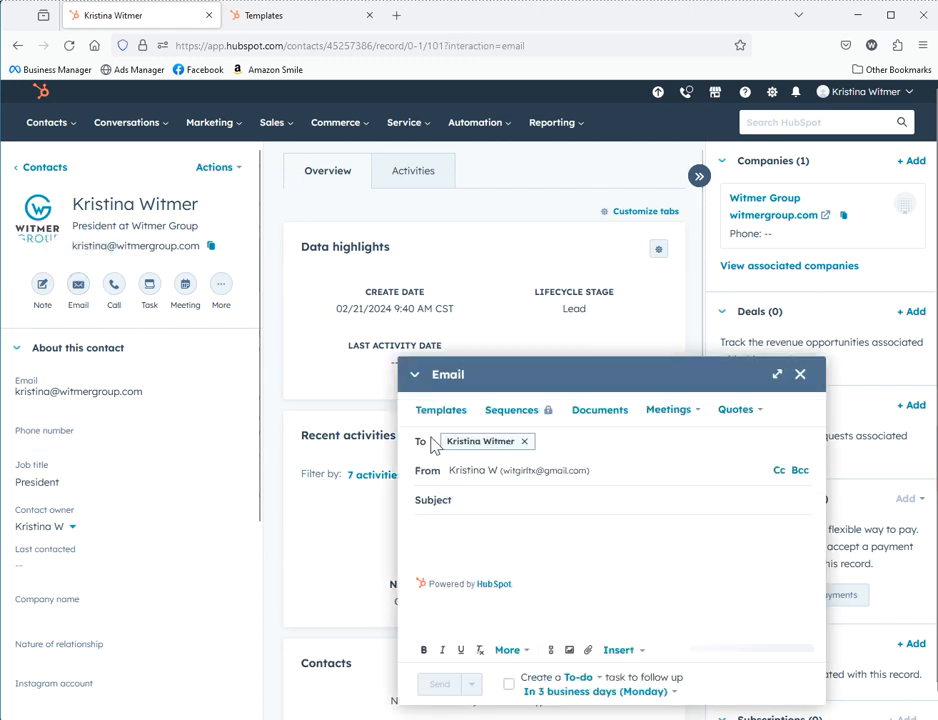
{"action": "left_click", "coordinate": [436, 412]}
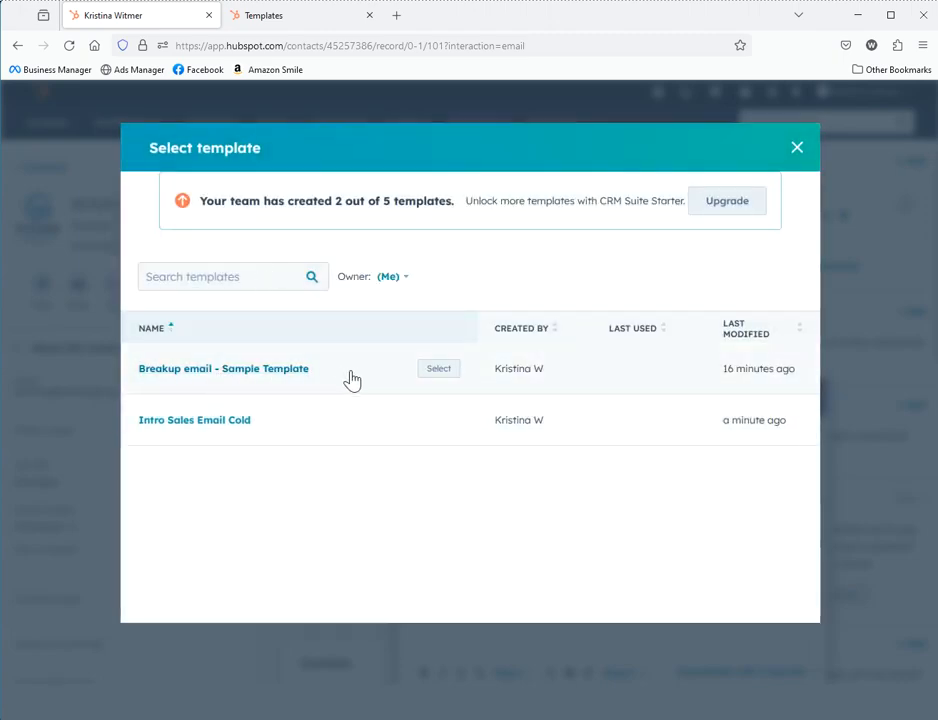
{"action": "left_click", "coordinate": [431, 424]}
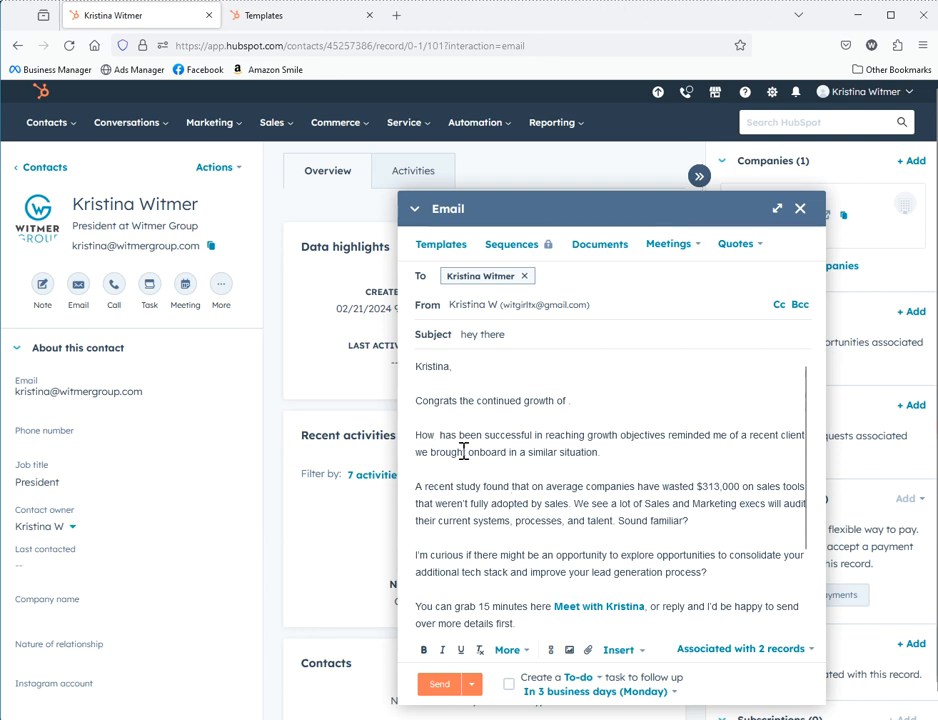
Type Witmer Group into the template's blank company spots and remove the extra space before 'has'
{"action": "type", "text": "Witmer Group"}
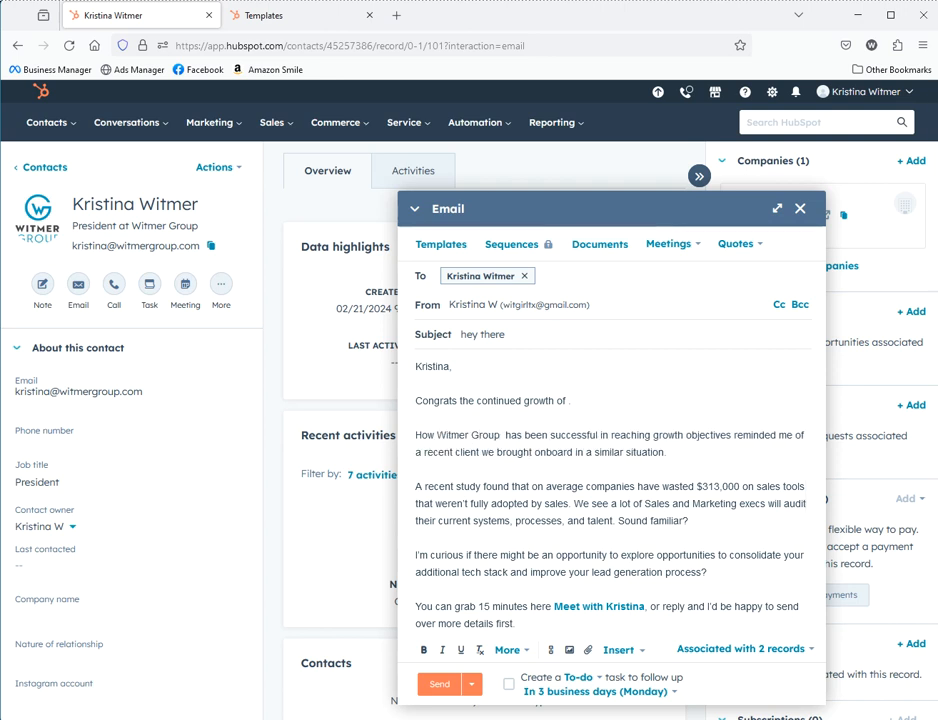
{"action": "type", "text": "Wi"}
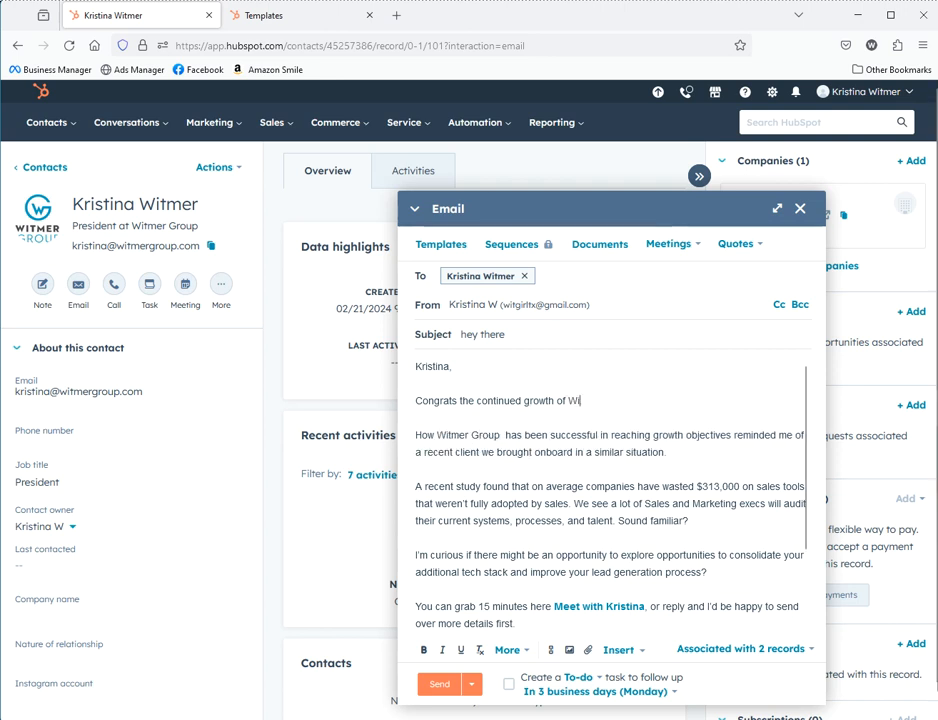
{"action": "type", "text": "tmer Group."}
{"action": "scroll", "coordinate": [674, 482], "scroll_direction": "down", "scroll_amount": 2}
{"action": "left_click", "coordinate": [504, 375]}
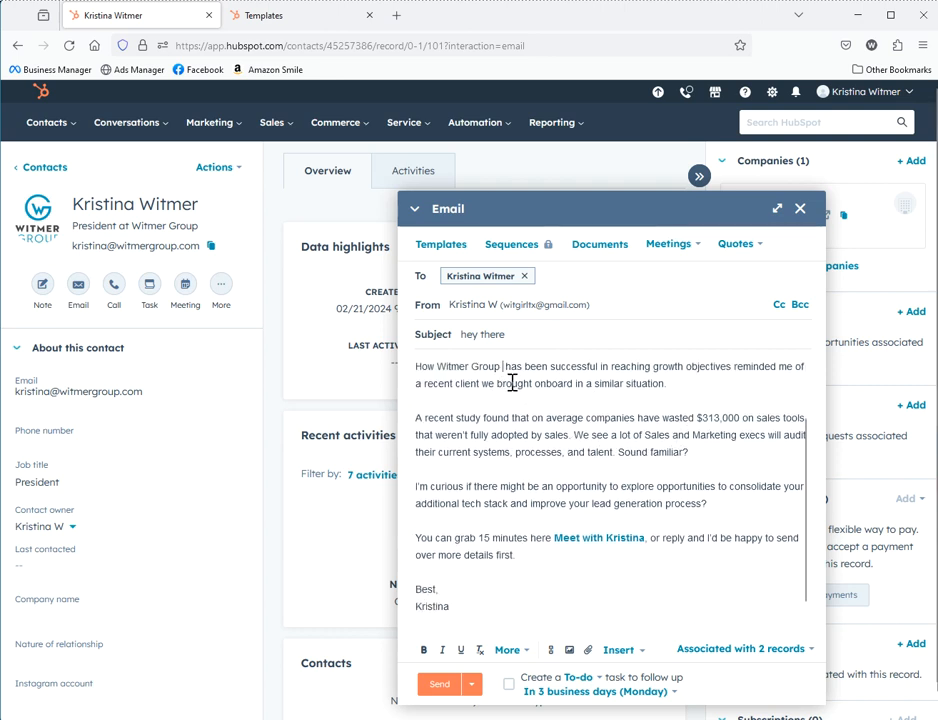
{"action": "key", "text": "BackSpace"}
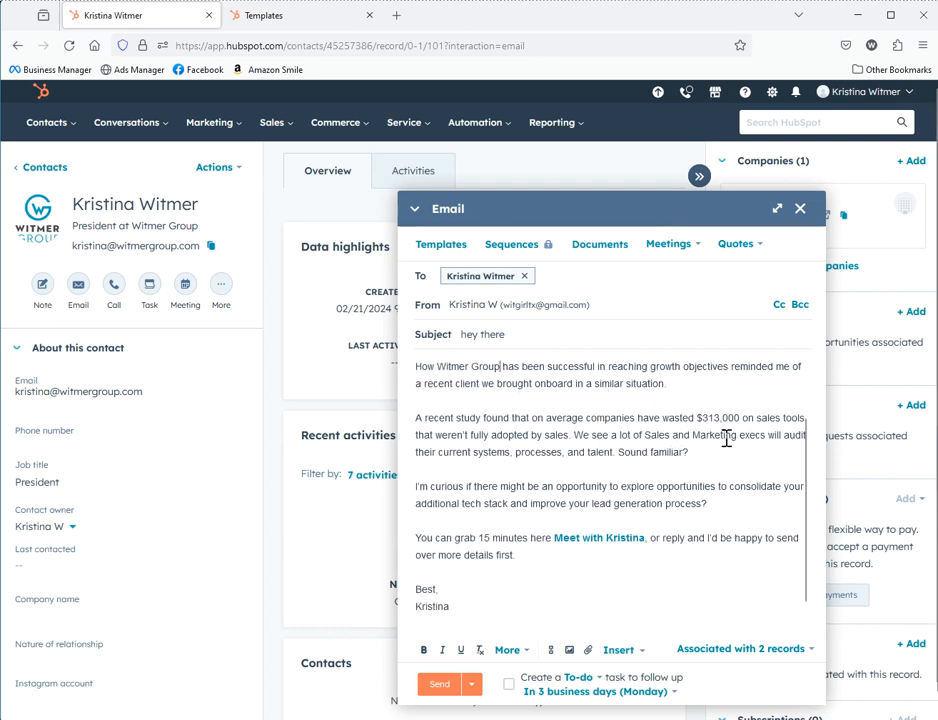
{"action": "scroll", "coordinate": [689, 530], "scroll_direction": "down", "scroll_amount": 1}
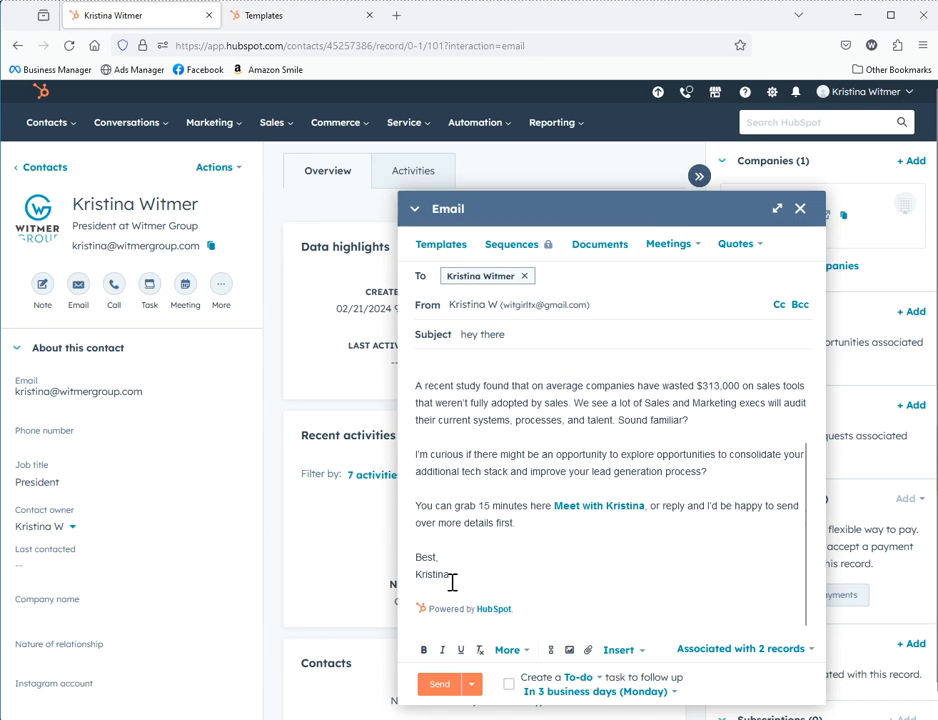
{"action": "scroll", "coordinate": [754, 585], "scroll_direction": "down", "scroll_amount": 1}
{"action": "scroll", "coordinate": [686, 428], "scroll_direction": "up", "scroll_amount": 3}
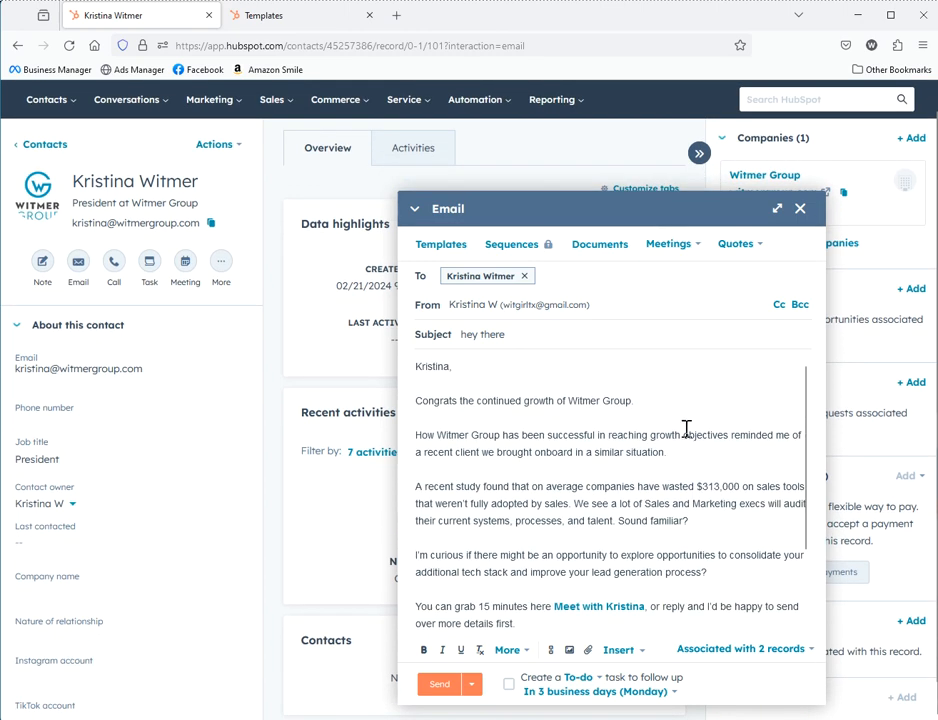
Send the email with a follow-up Call task, then return to the contacts list
{"action": "left_click", "coordinate": [508, 684]}
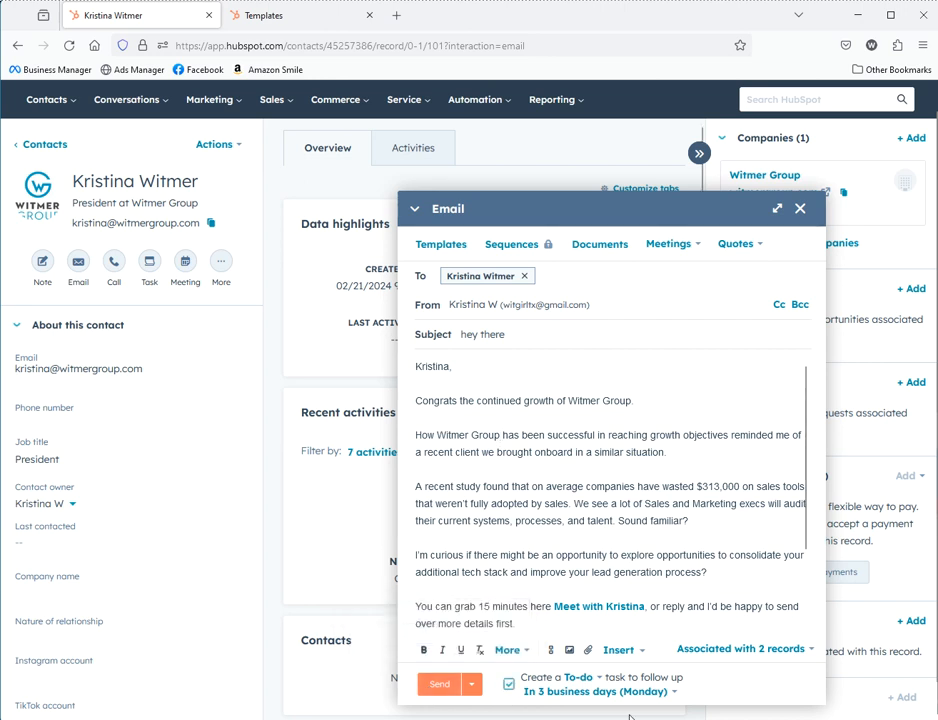
{"action": "left_click", "coordinate": [576, 680]}
{"action": "left_click", "coordinate": [578, 588]}
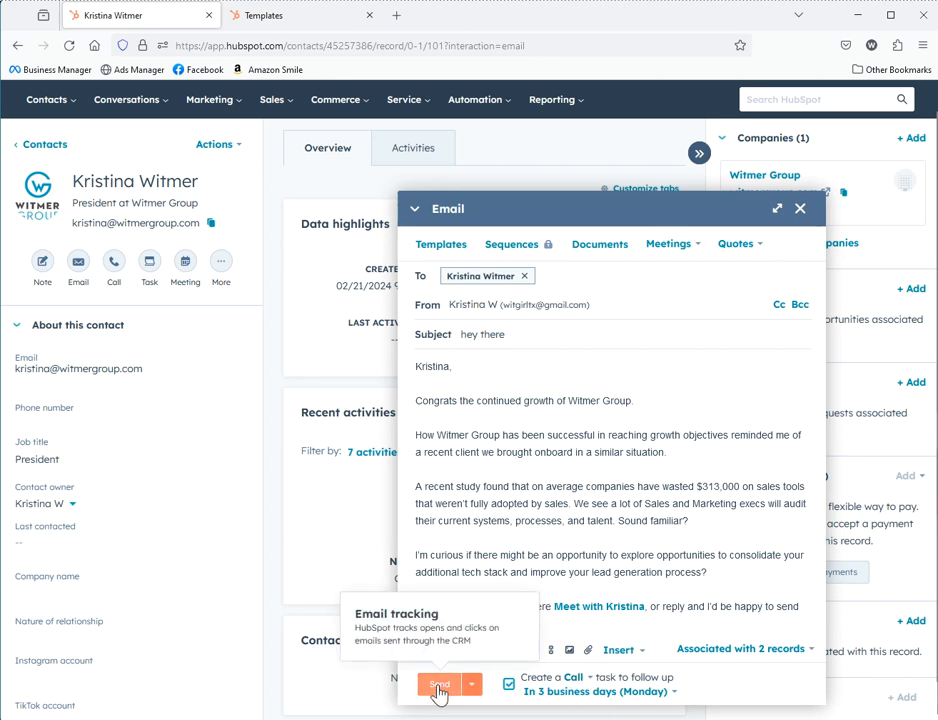
{"action": "left_click", "coordinate": [440, 686]}
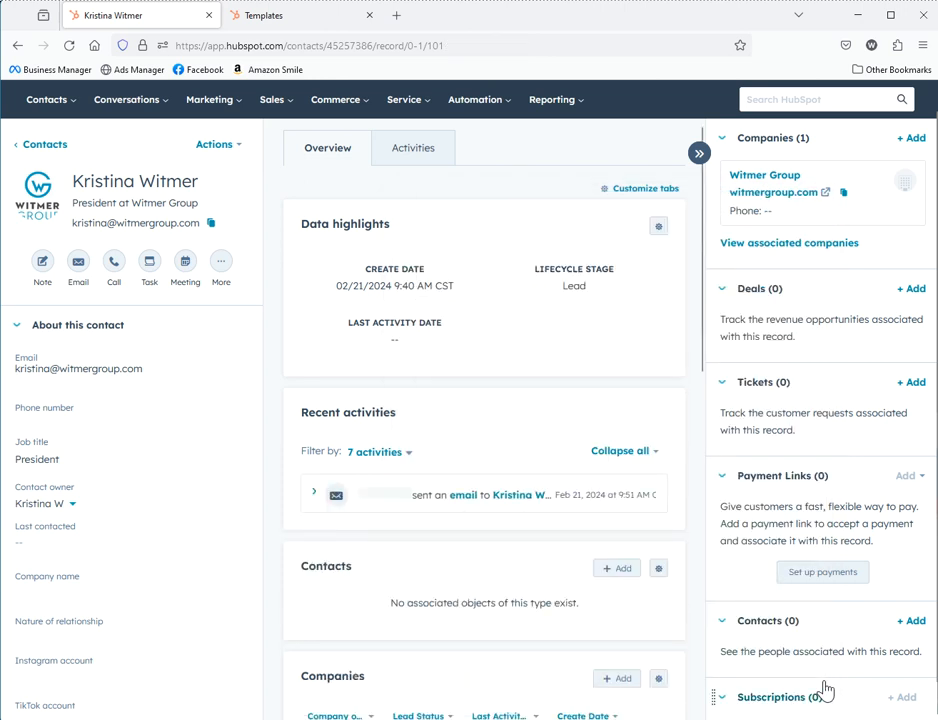
{"action": "left_click", "coordinate": [39, 150]}
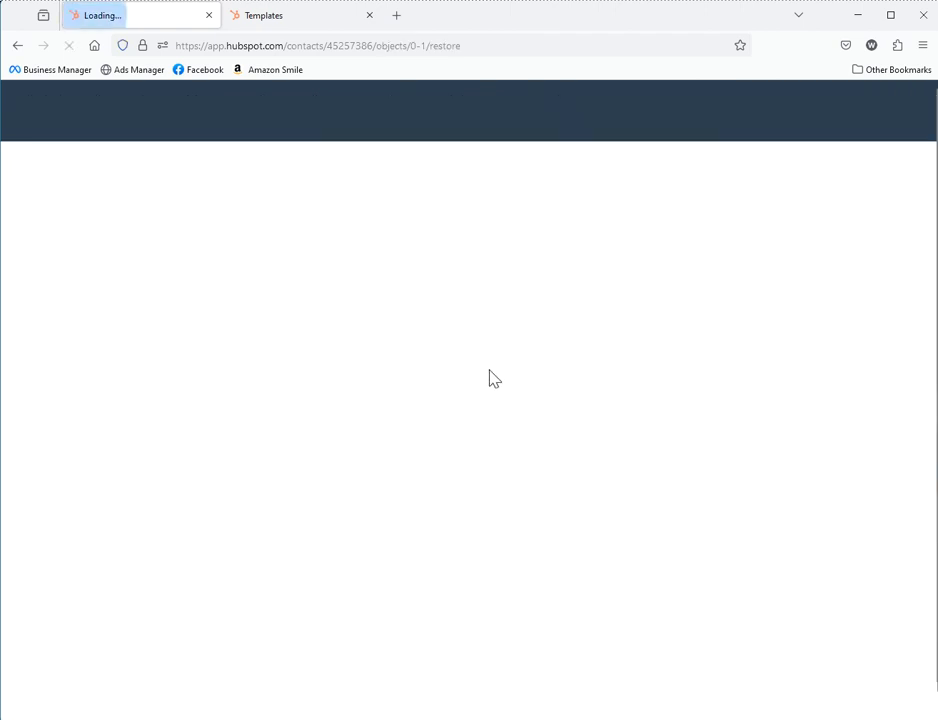